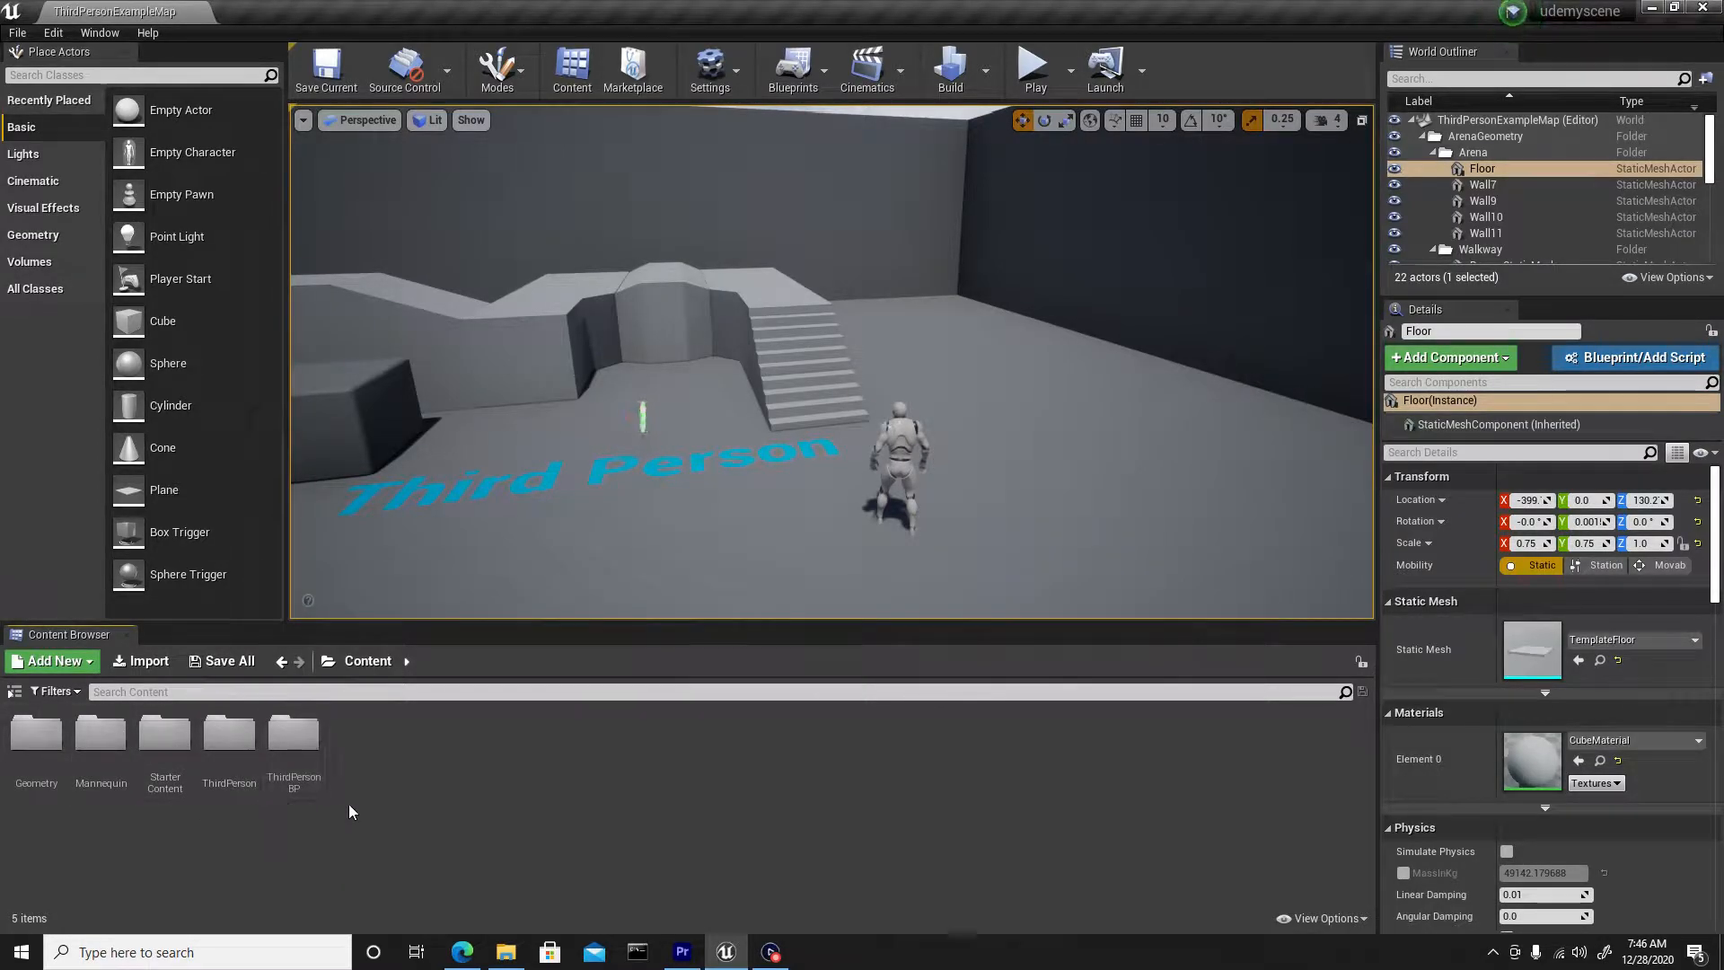
Create a new folder named lowpoly in the project's Content folder and open it.
right_click(393, 758)
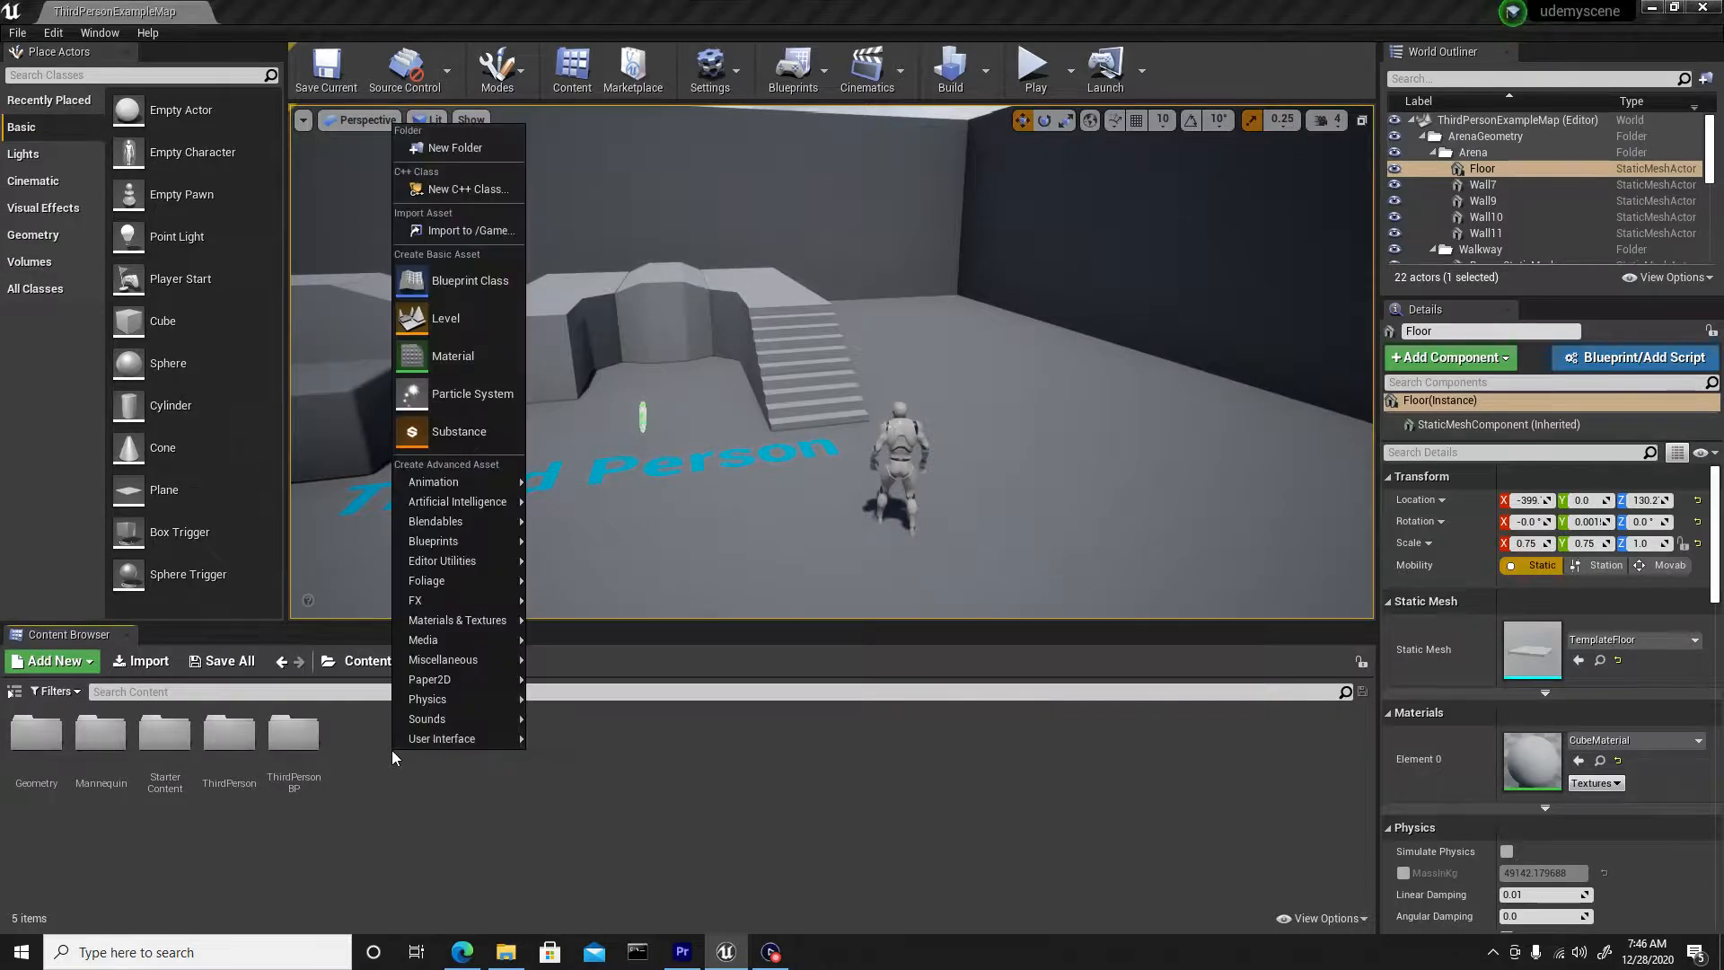
left_click(445, 149)
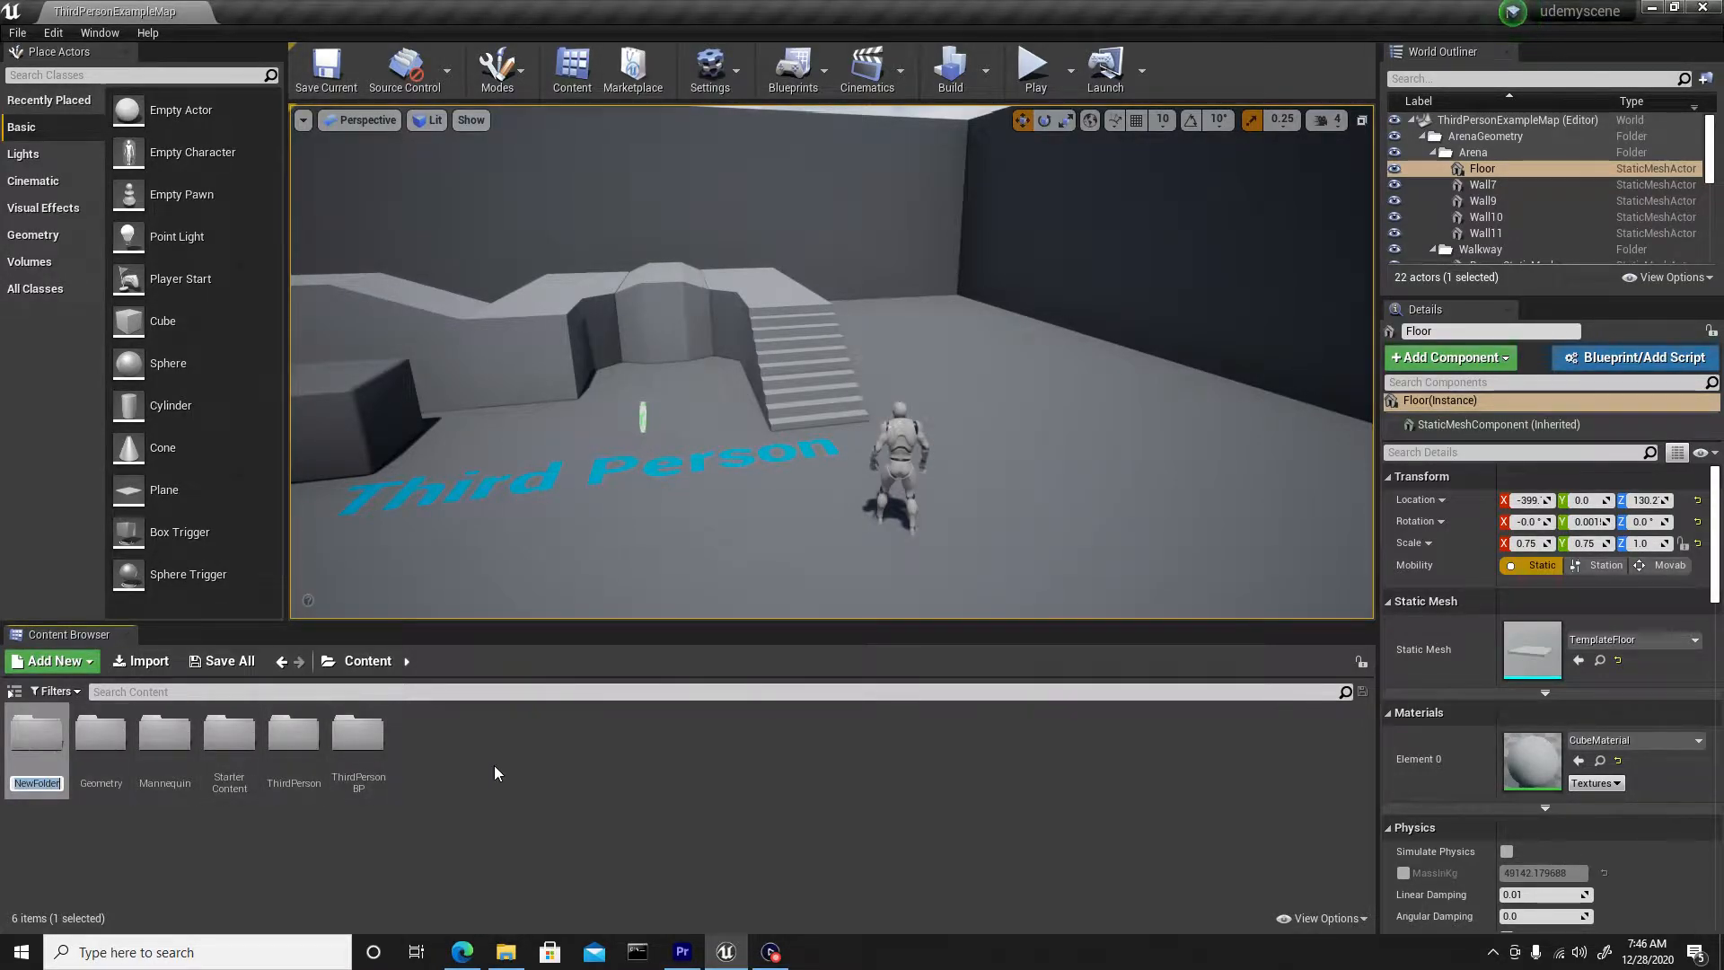
key("Return")
left_click(366, 882)
left_click(170, 732)
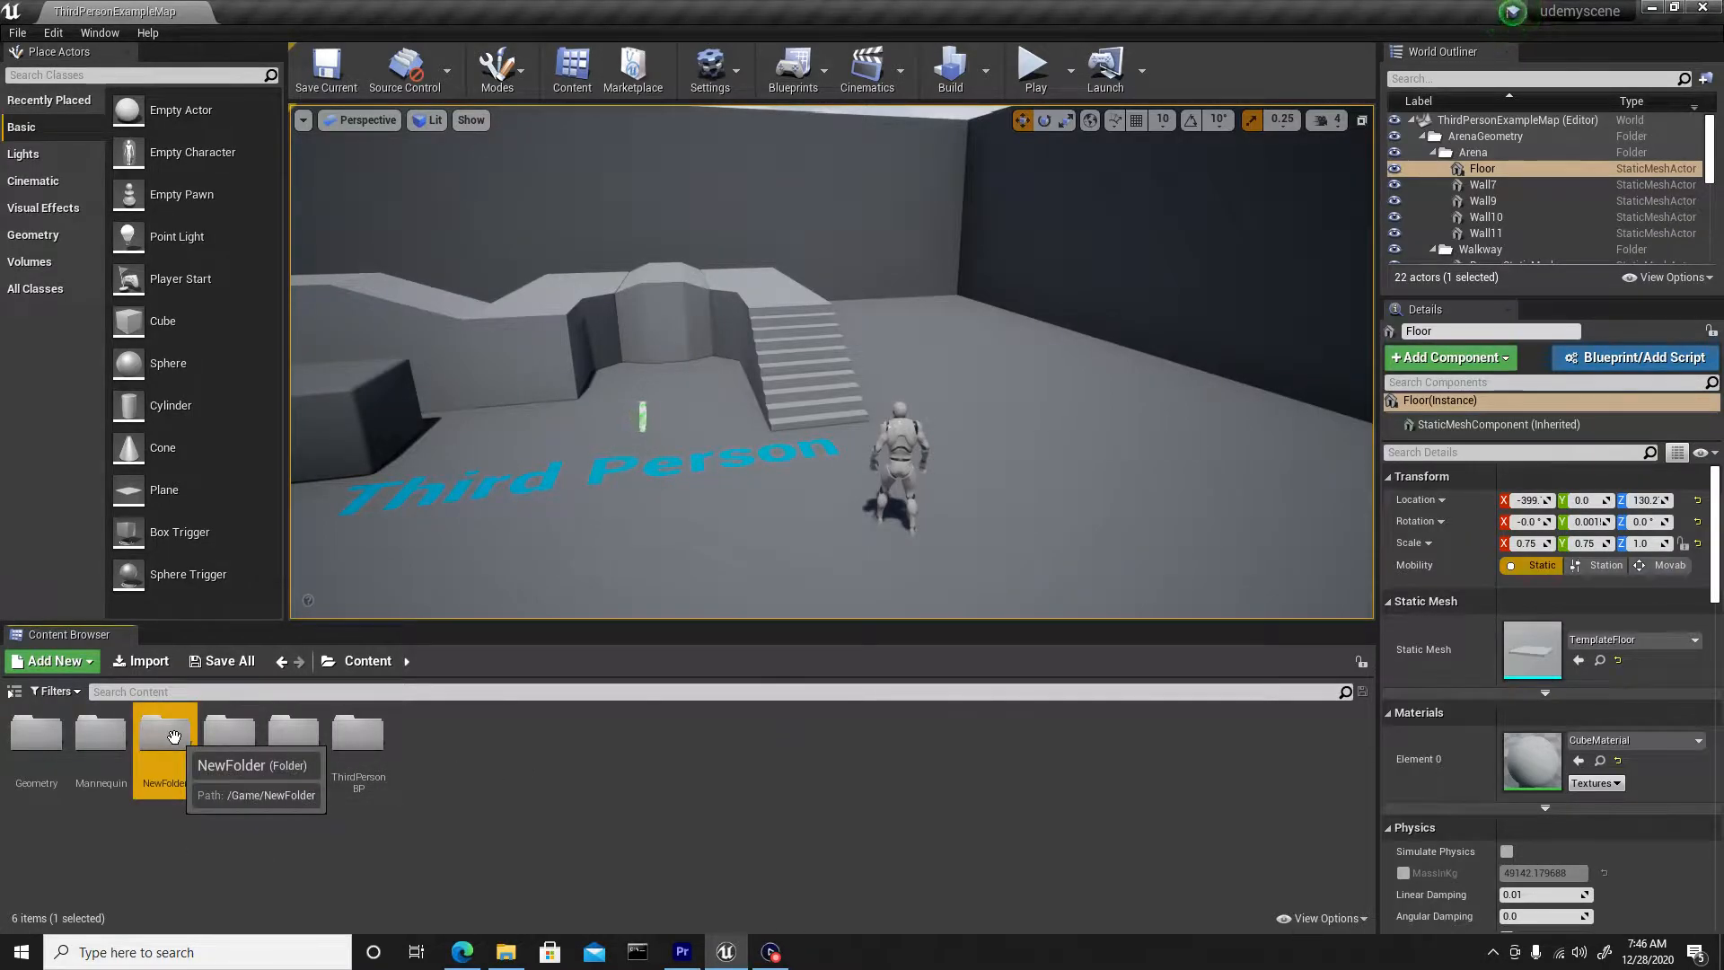
left_click(174, 736)
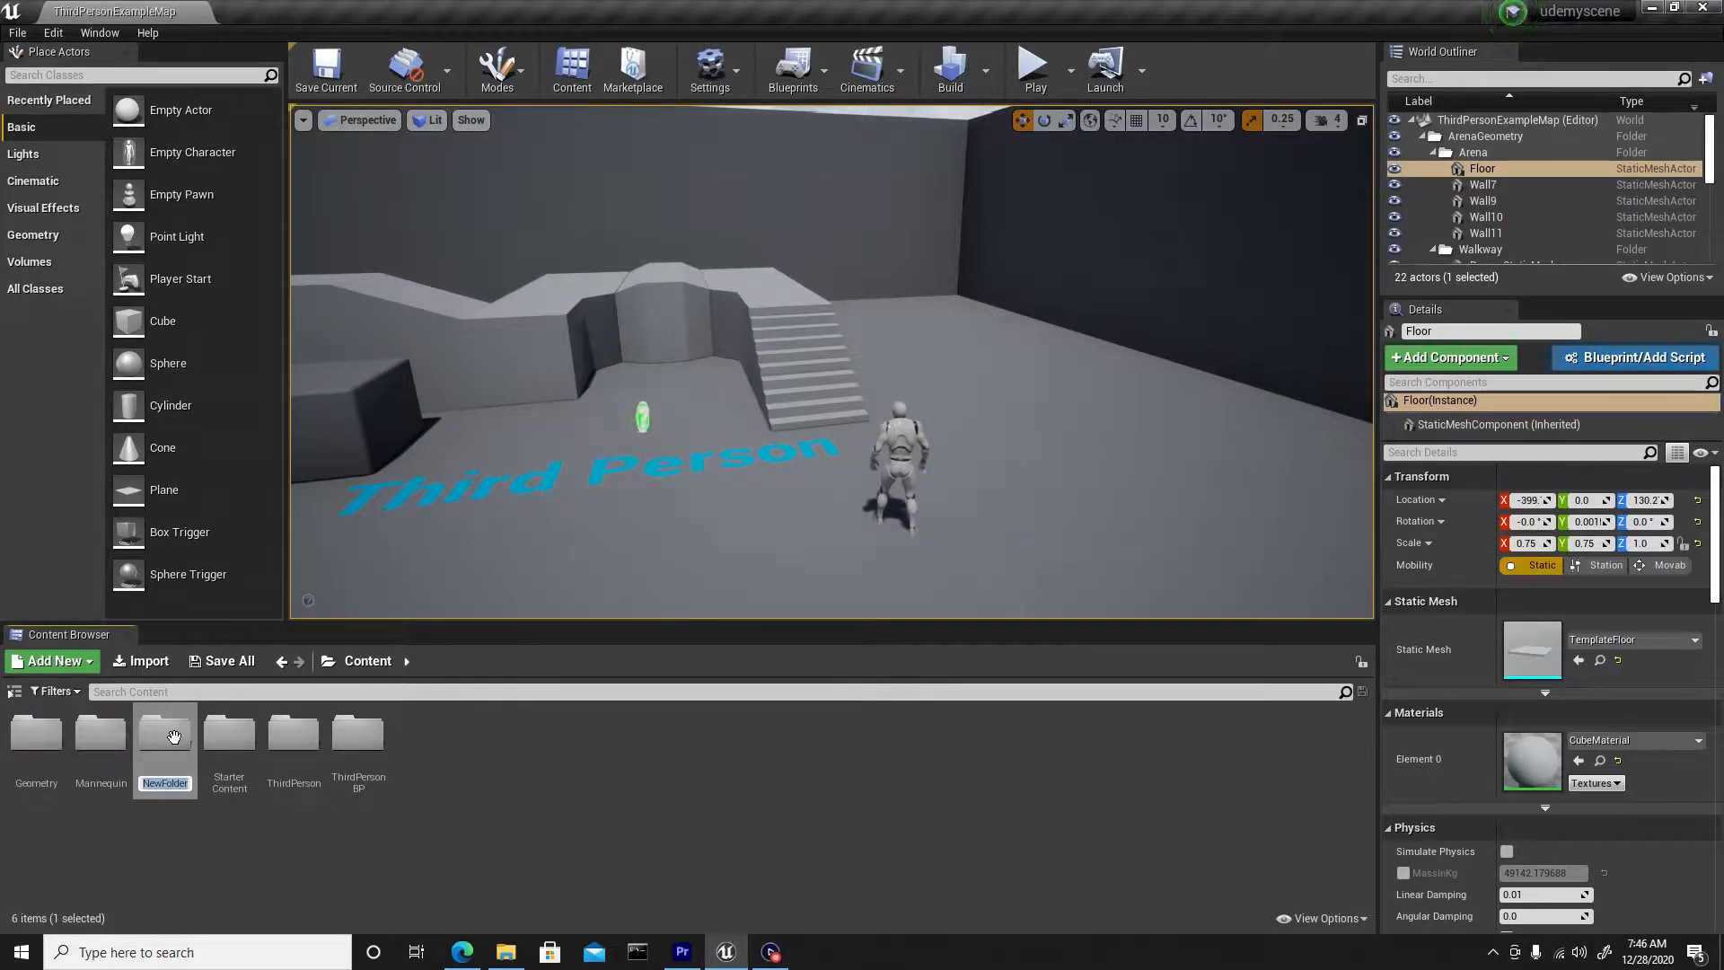
type("lowpoly")
key("Return")
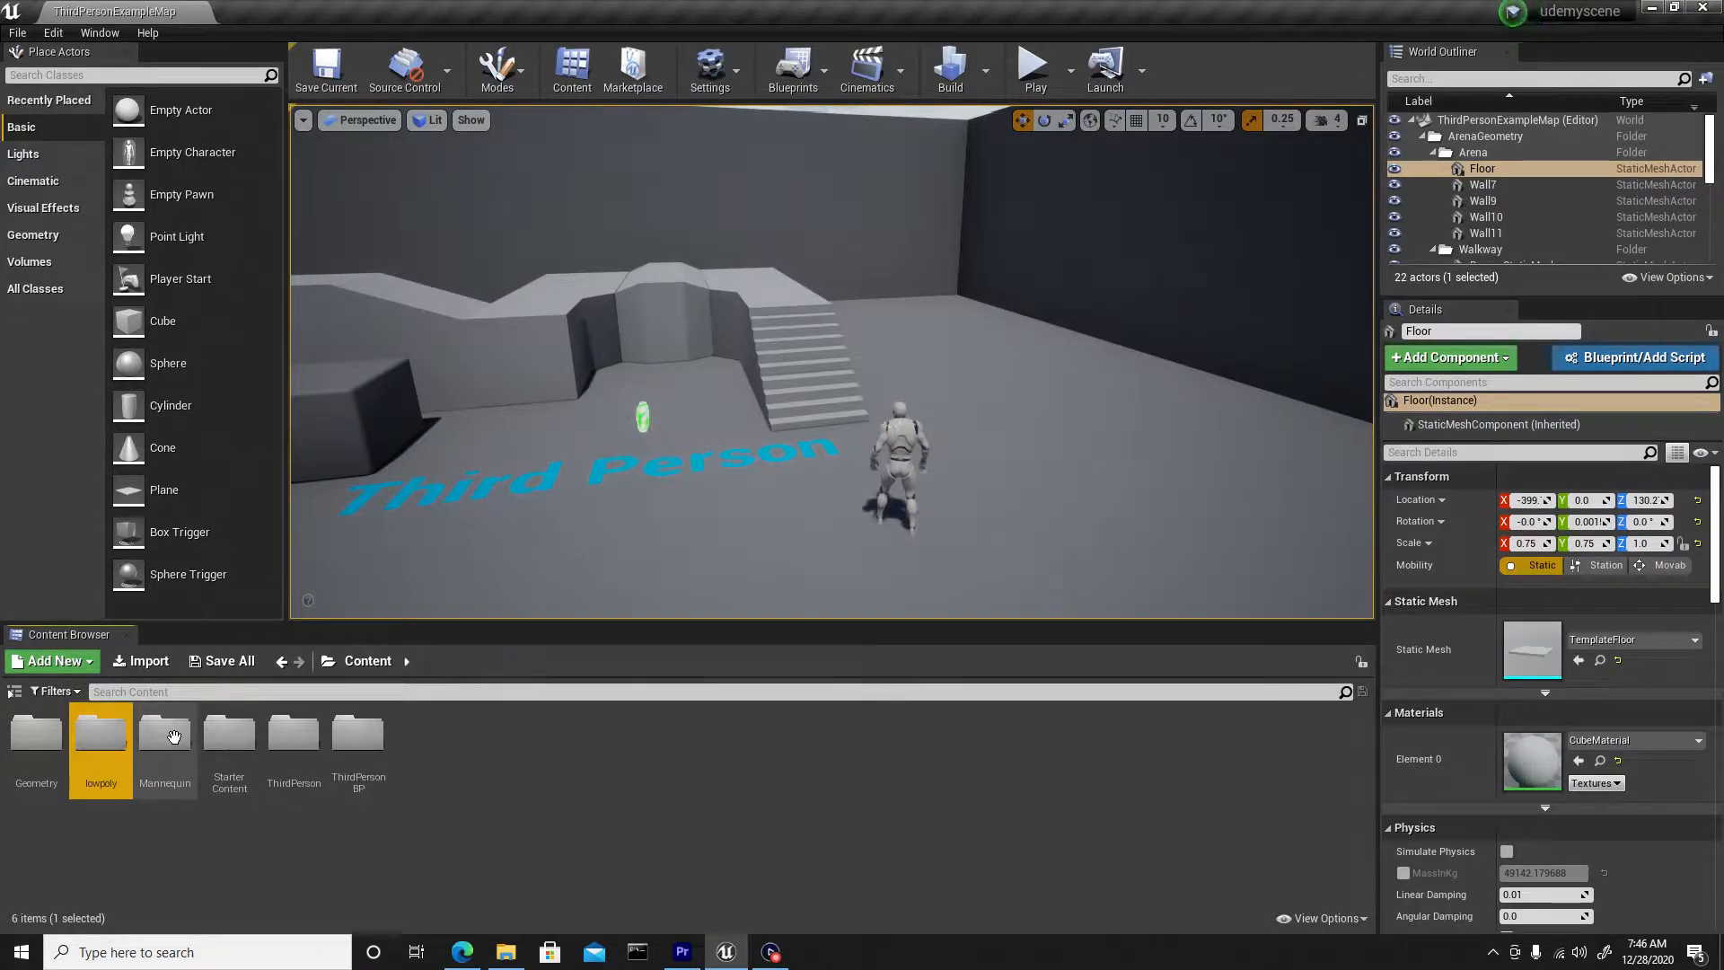
double_click(100, 737)
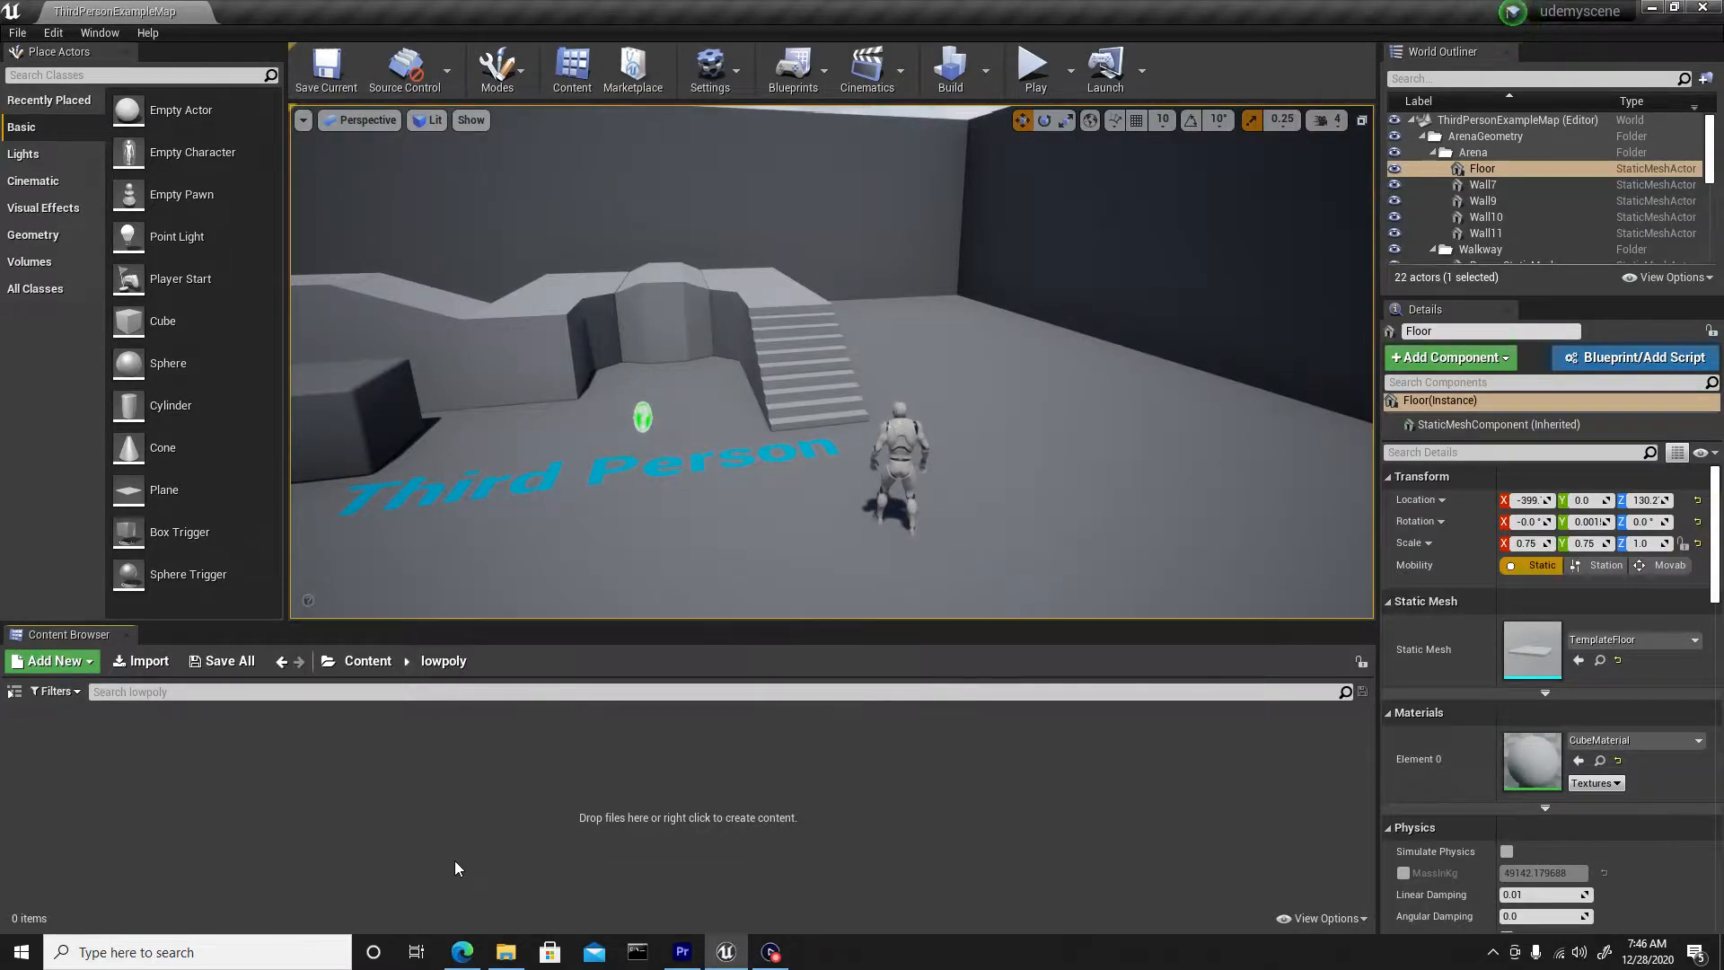
Switch to File Explorer, open the Low Poly folder, and check the contents of its Divider_textures and Door_Textures subfolders.
left_click(508, 954)
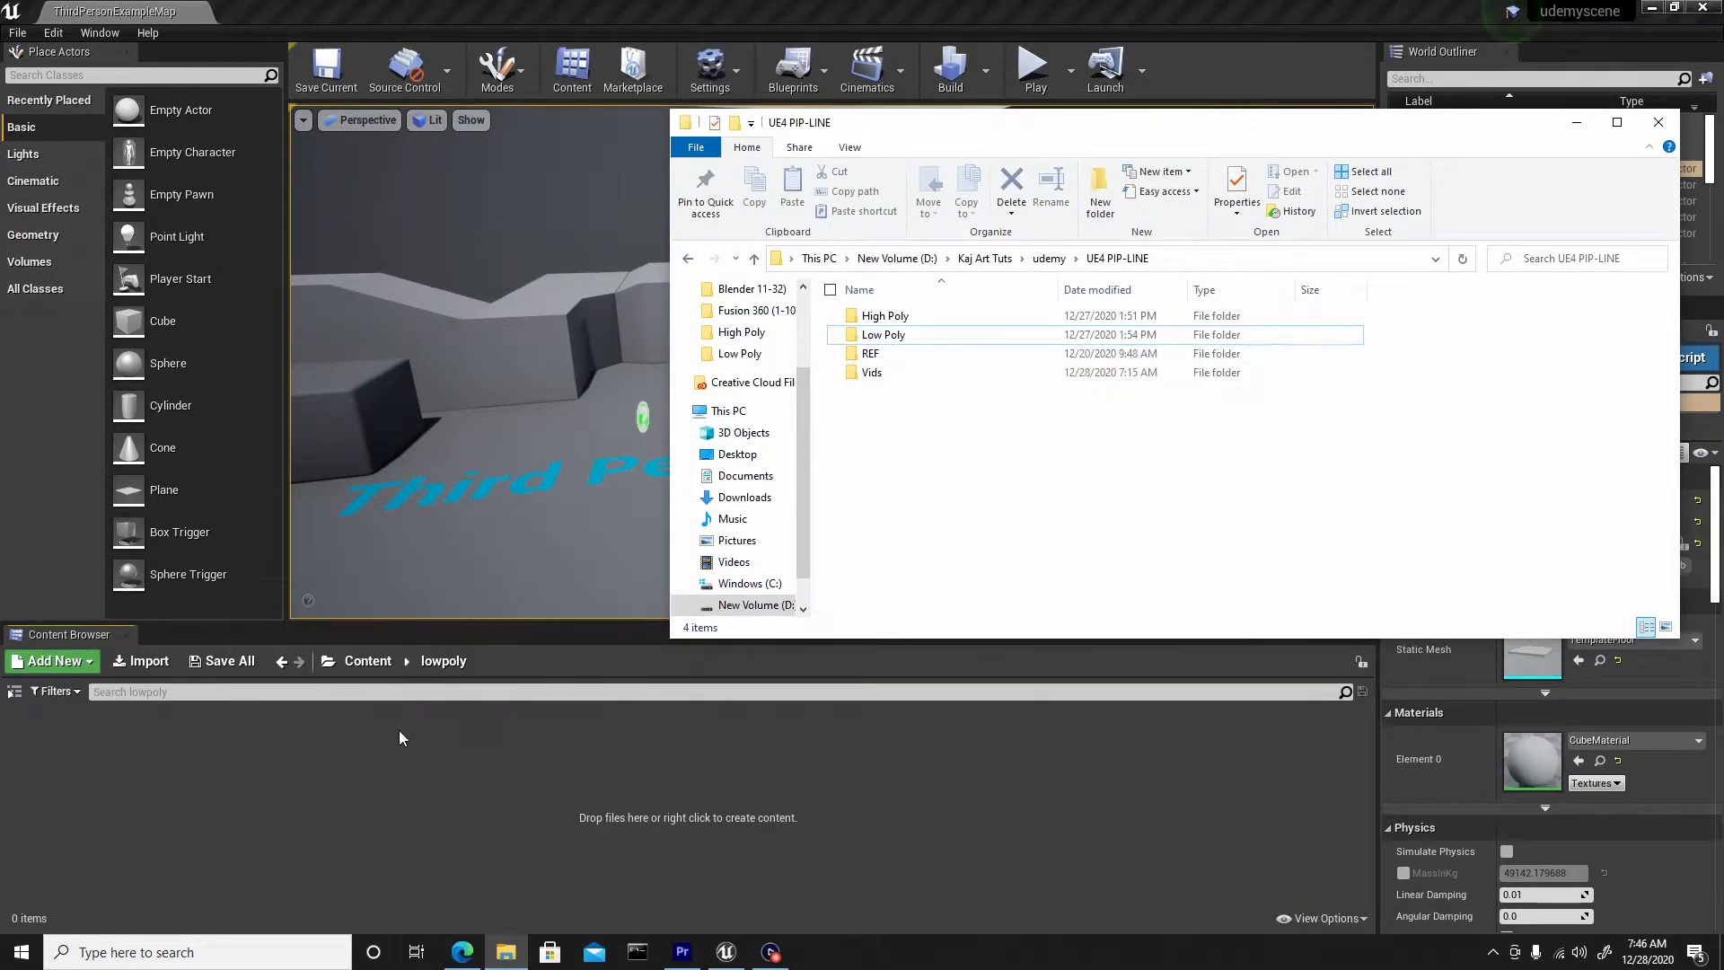
double_click(887, 333)
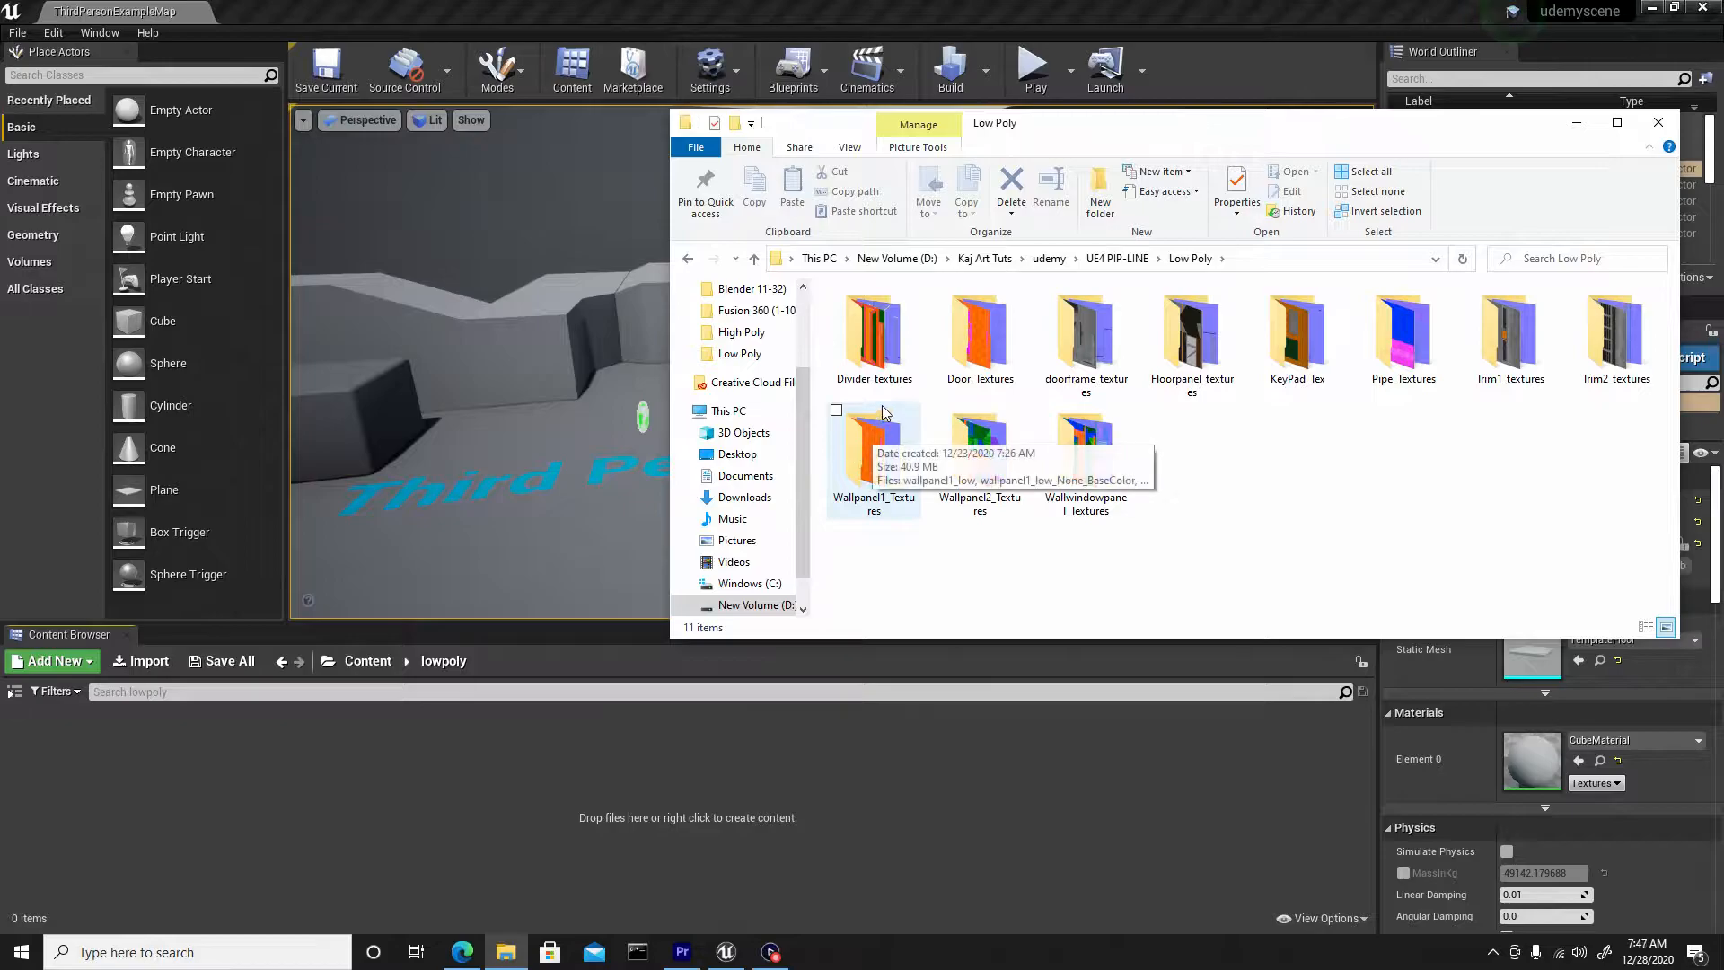
double_click(881, 341)
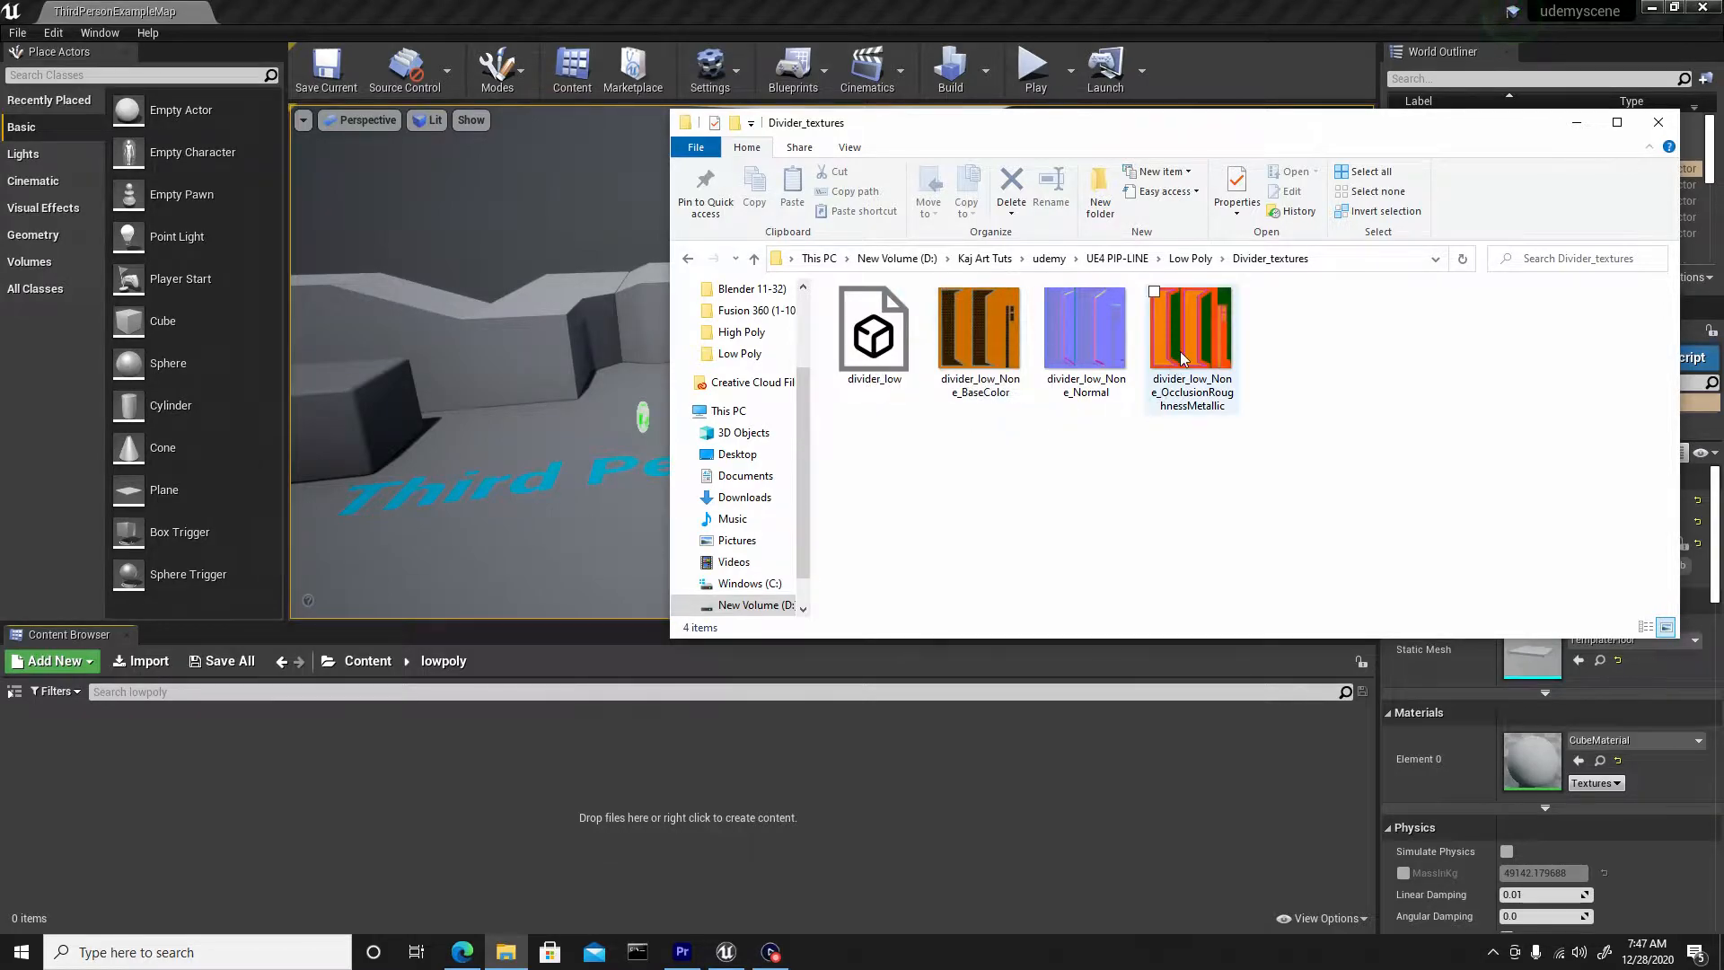
left_click(754, 258)
double_click(962, 320)
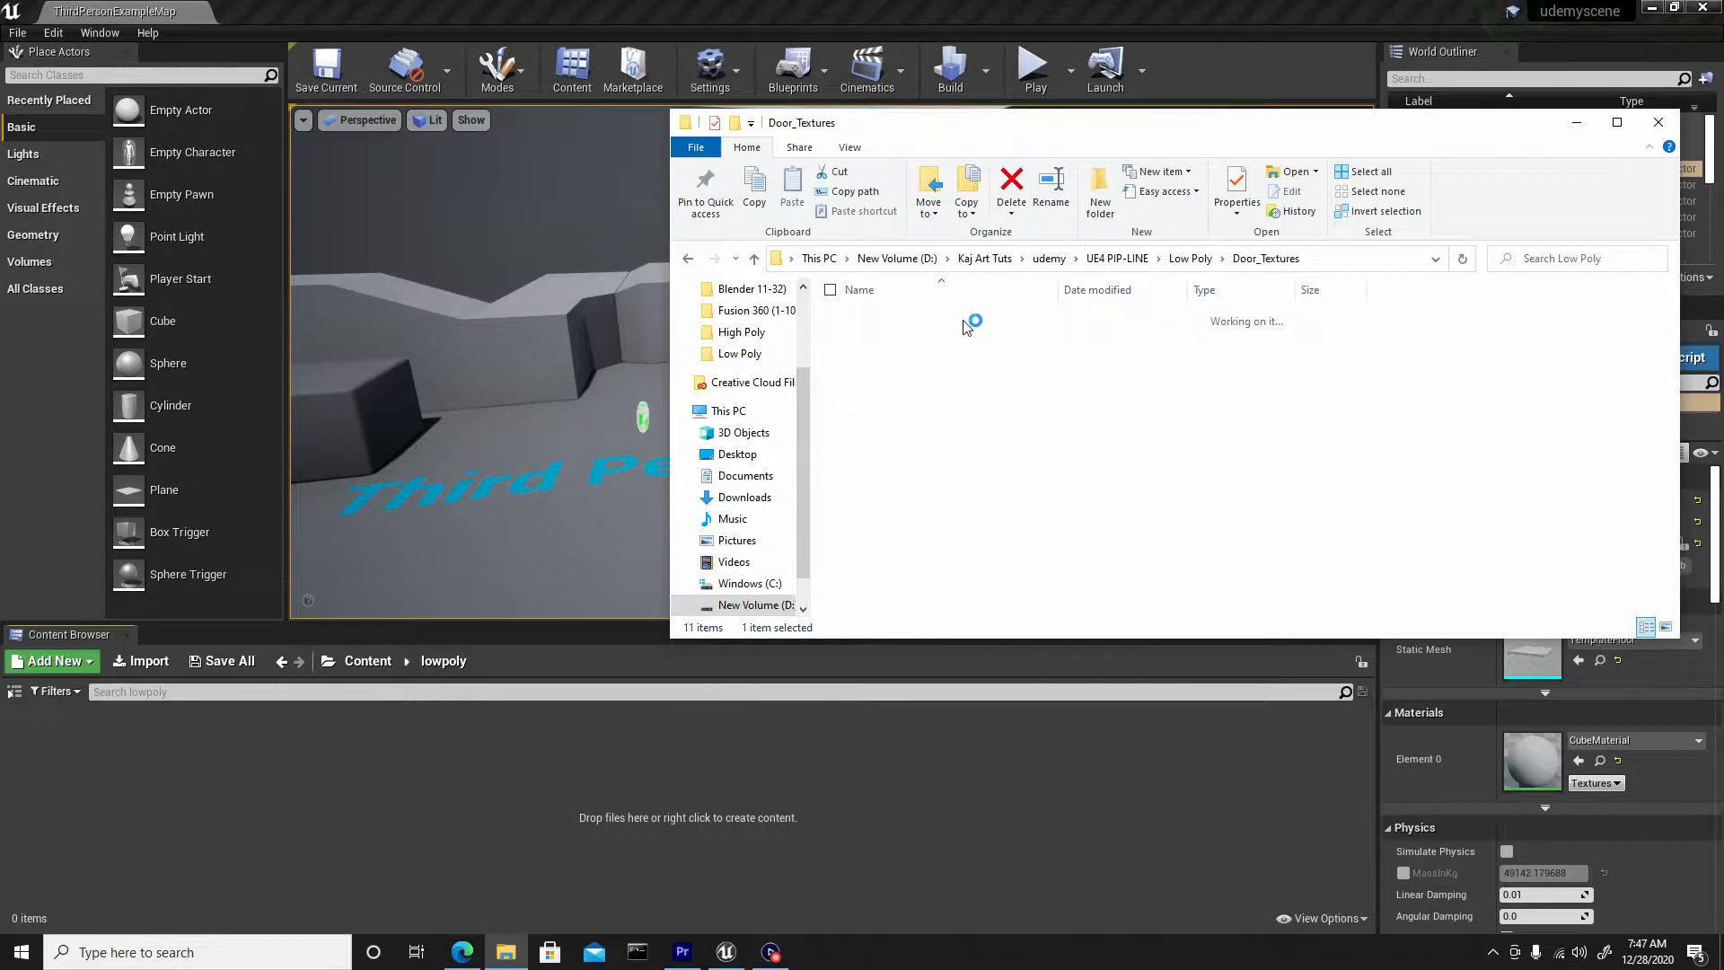
left_click(755, 260)
left_click(1326, 482)
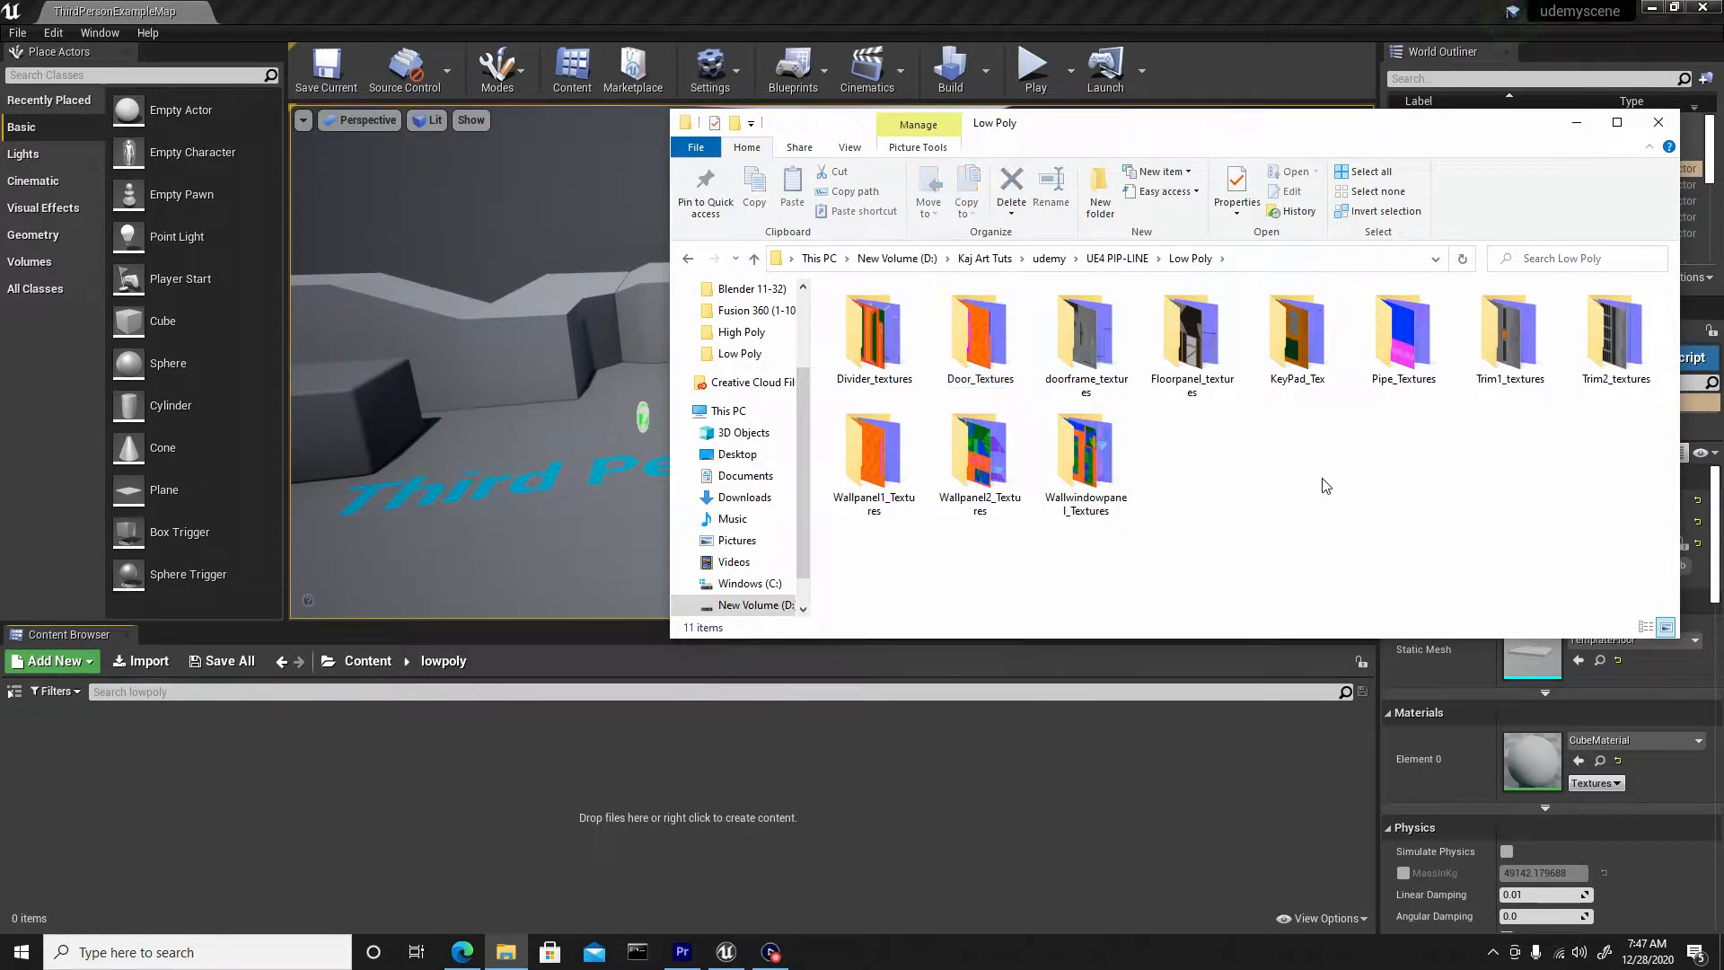
Import all the Low Poly subfolders into the lowpoly content folder, applying the default FBX import options to every mesh.
left_click_drag(1622, 561, 165, 799)
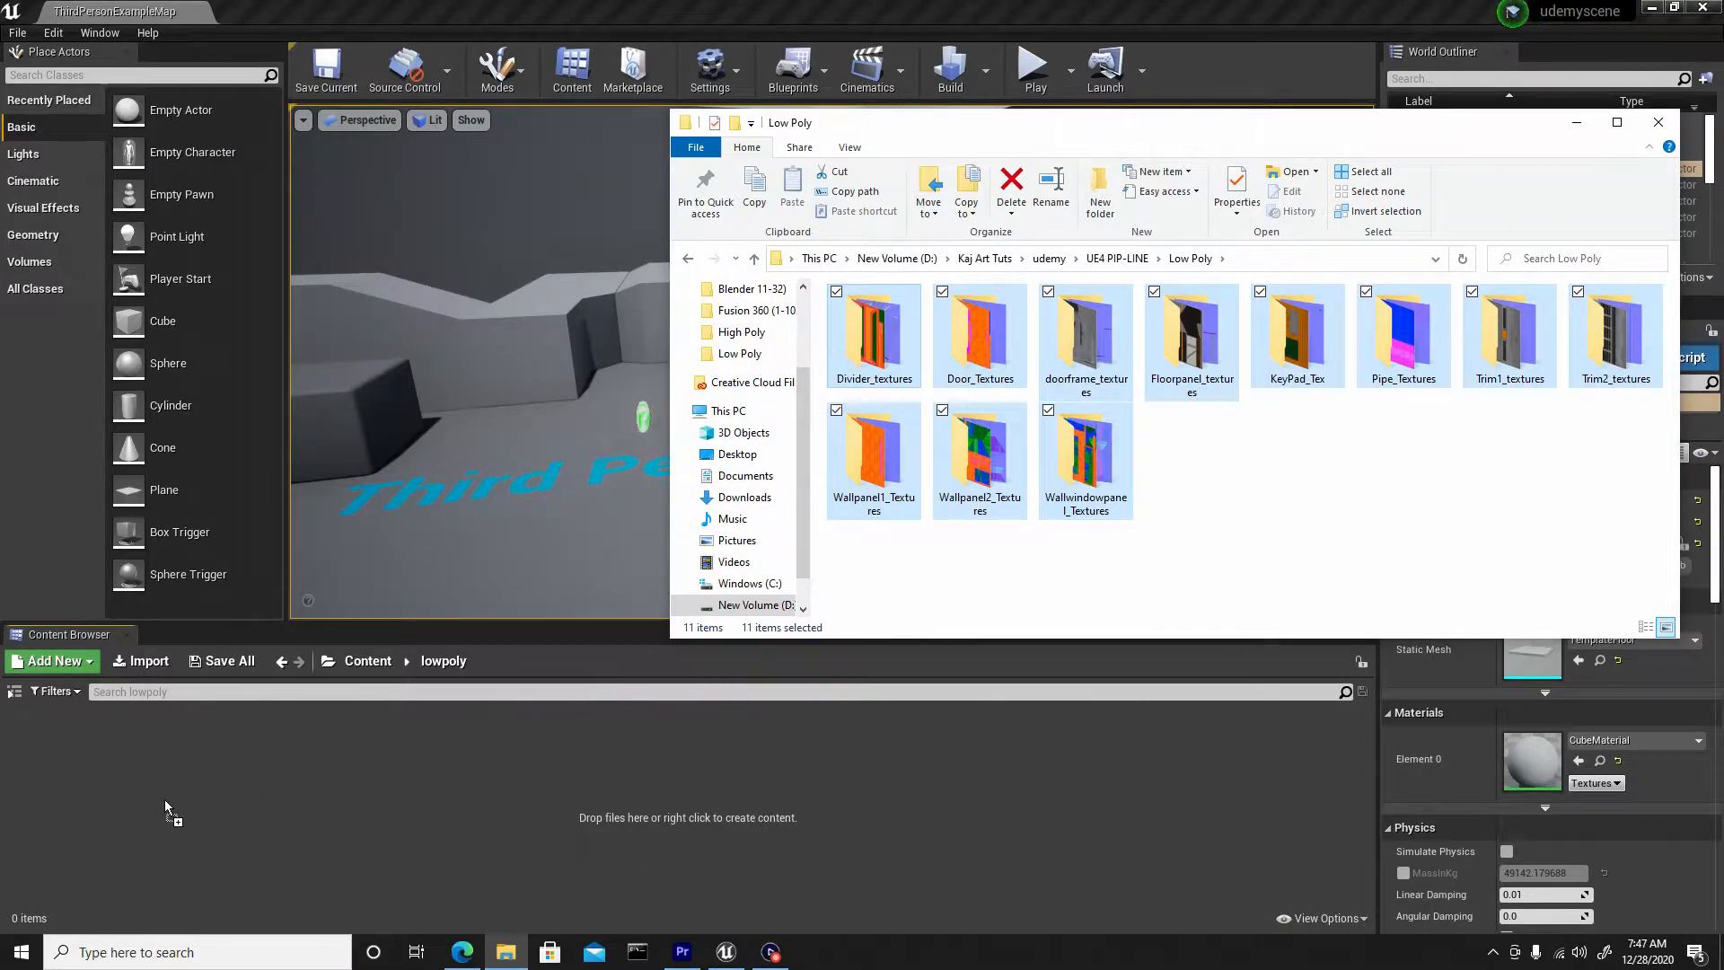
left_click(1573, 123)
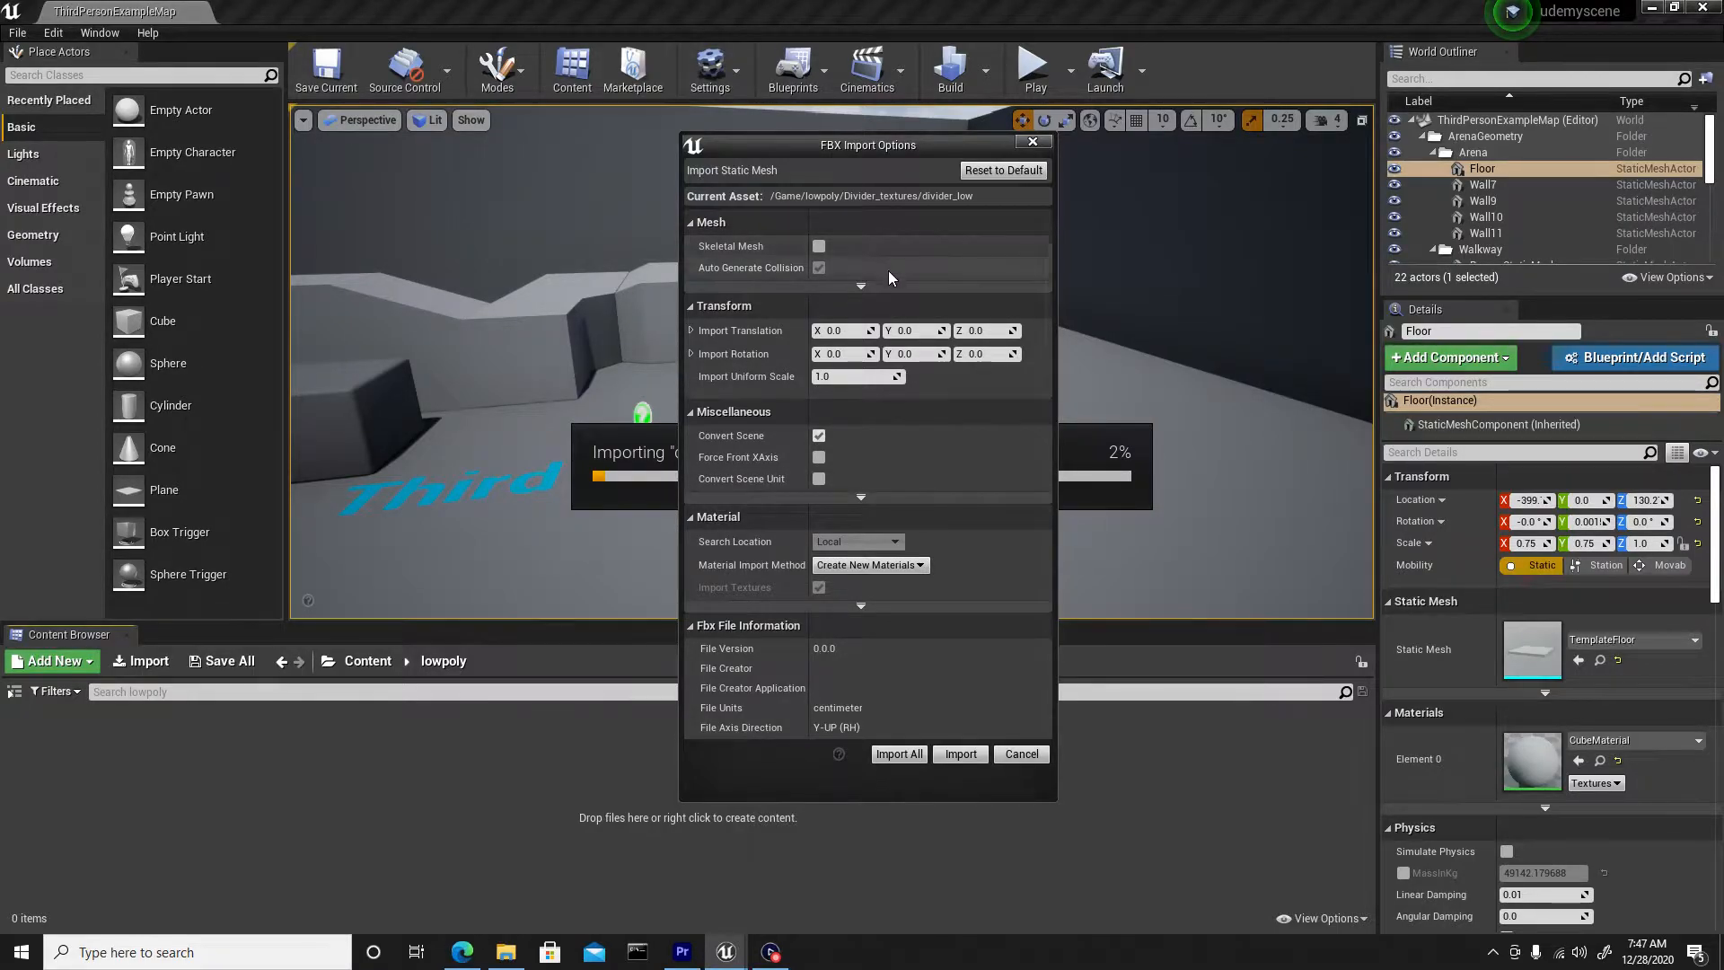
left_click(898, 754)
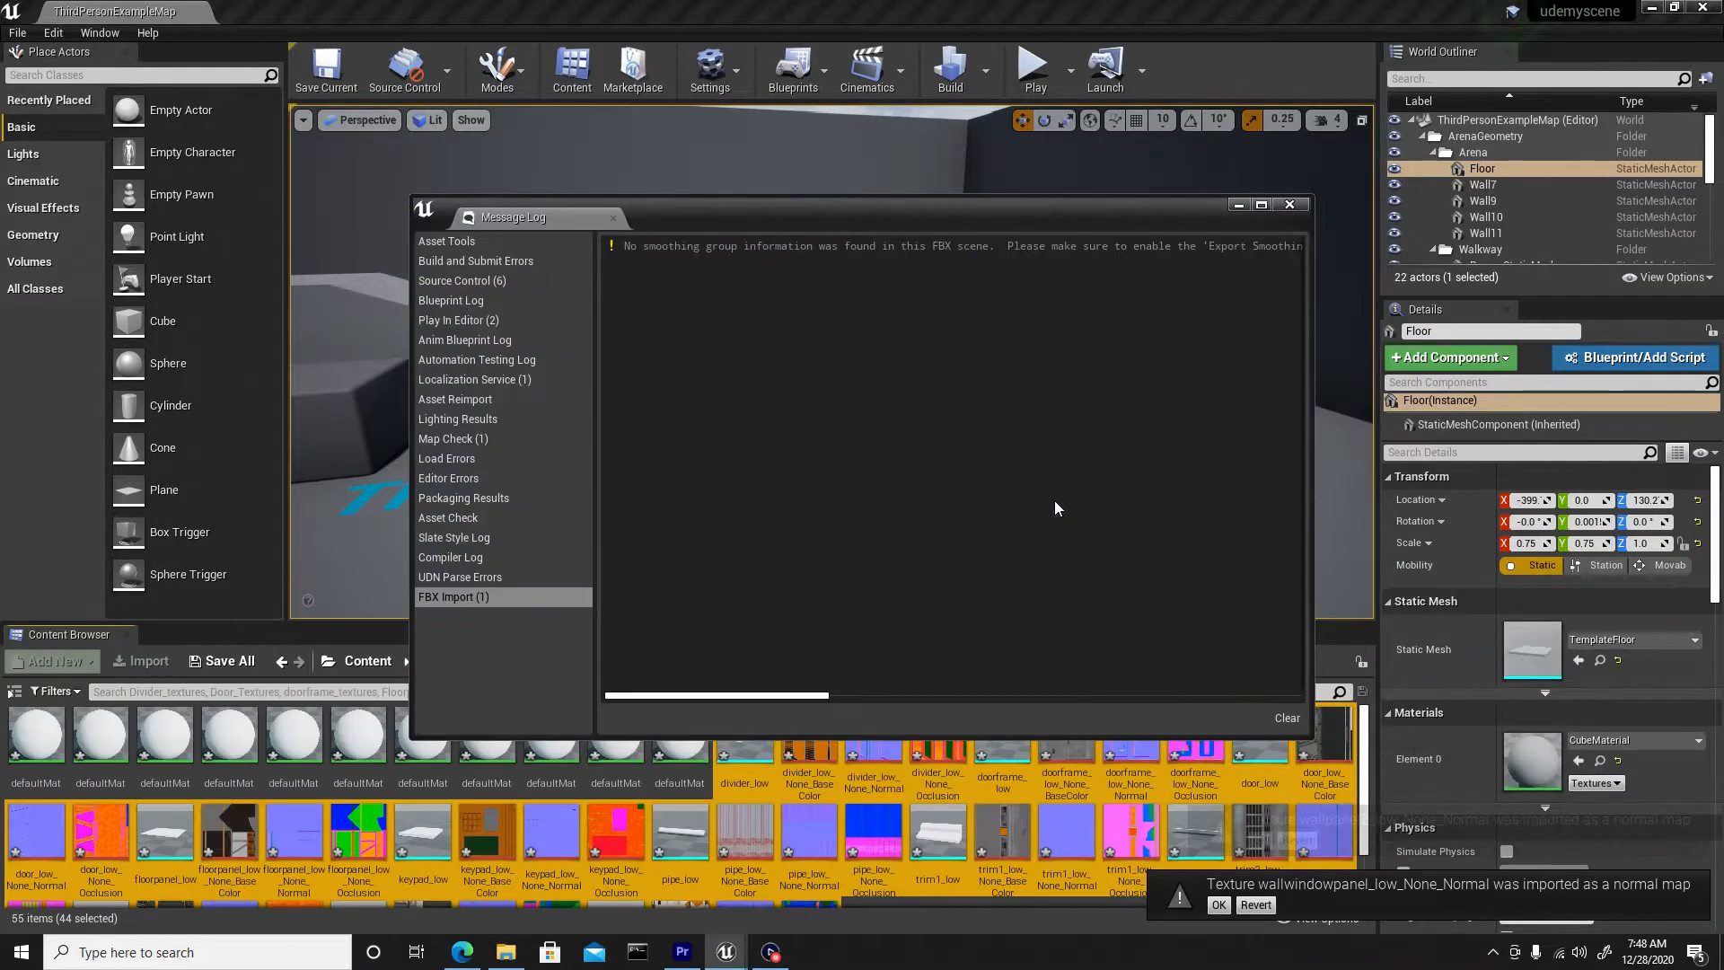
left_click(1290, 205)
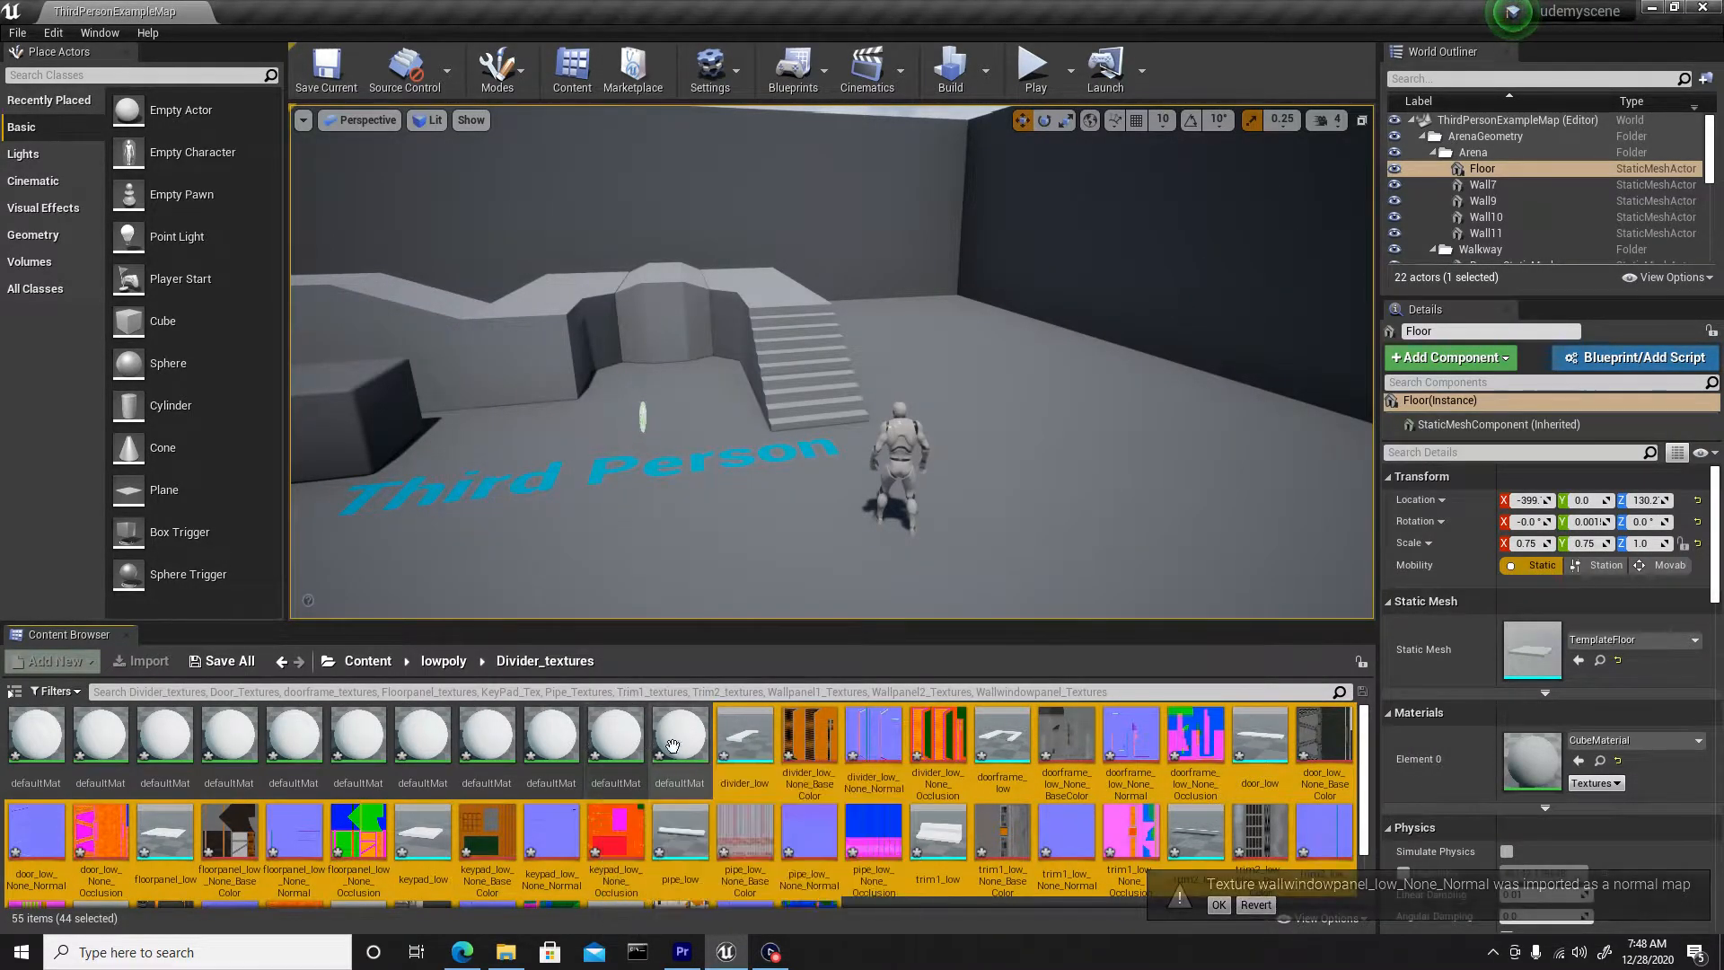
Open the imported Divider_textures folder inside lowpoly and inspect its material, mesh and texture assets.
left_click(435, 662)
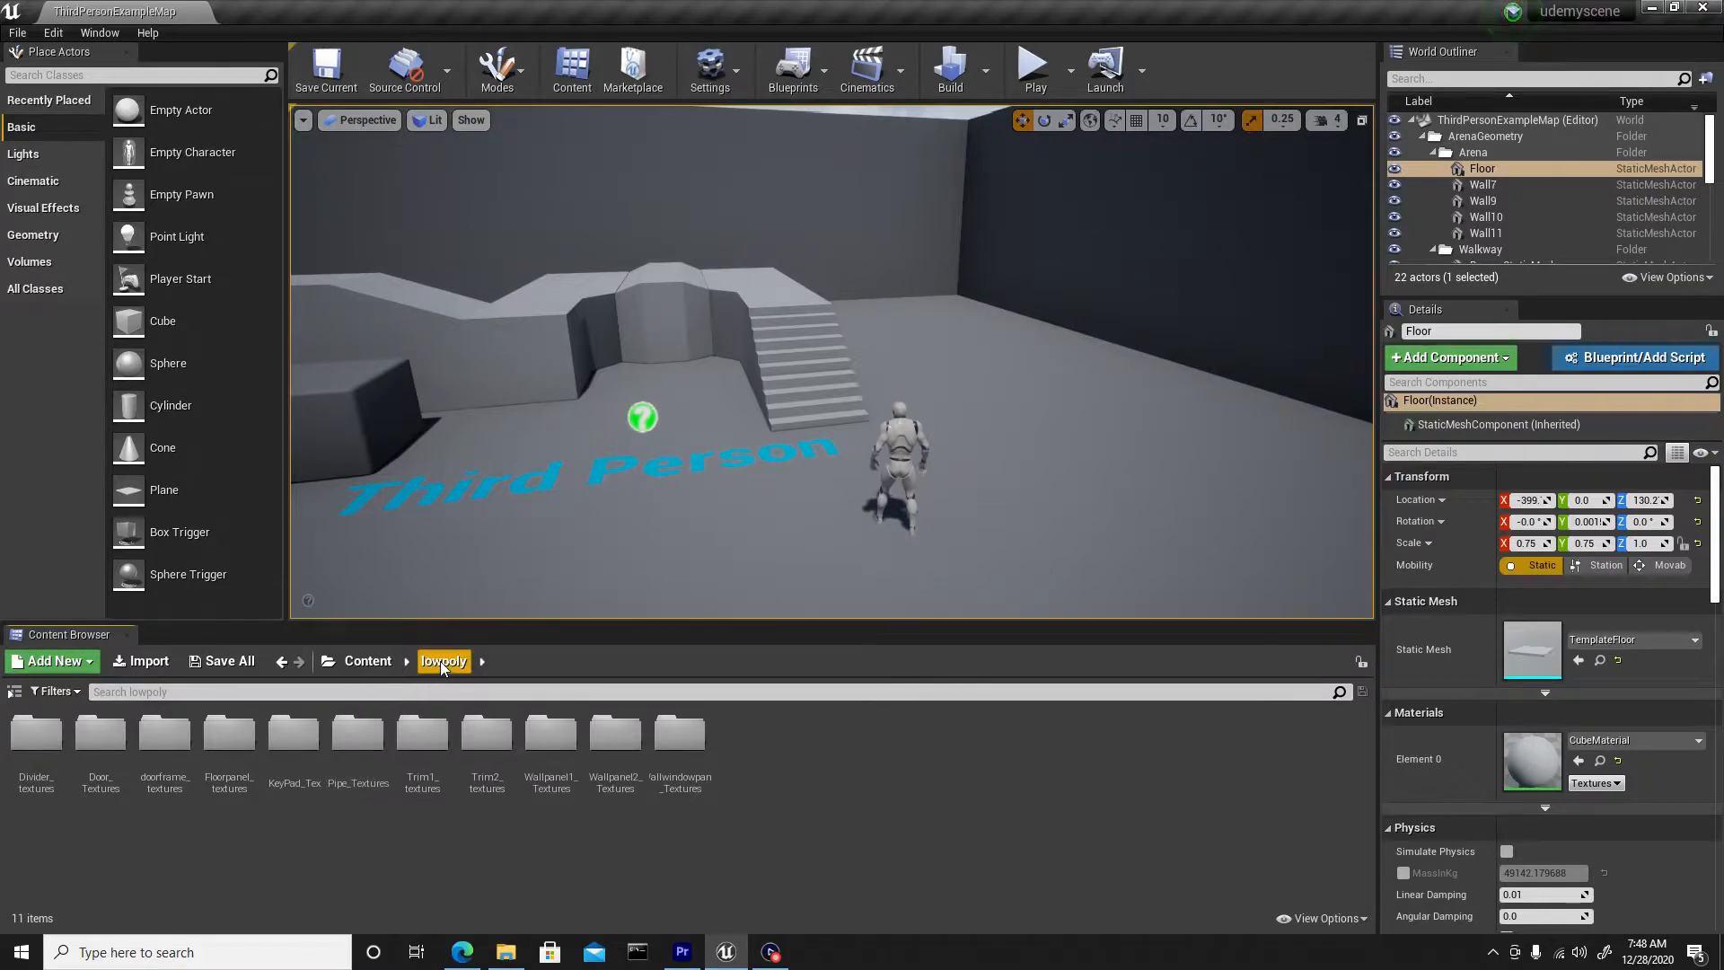
left_click(365, 661)
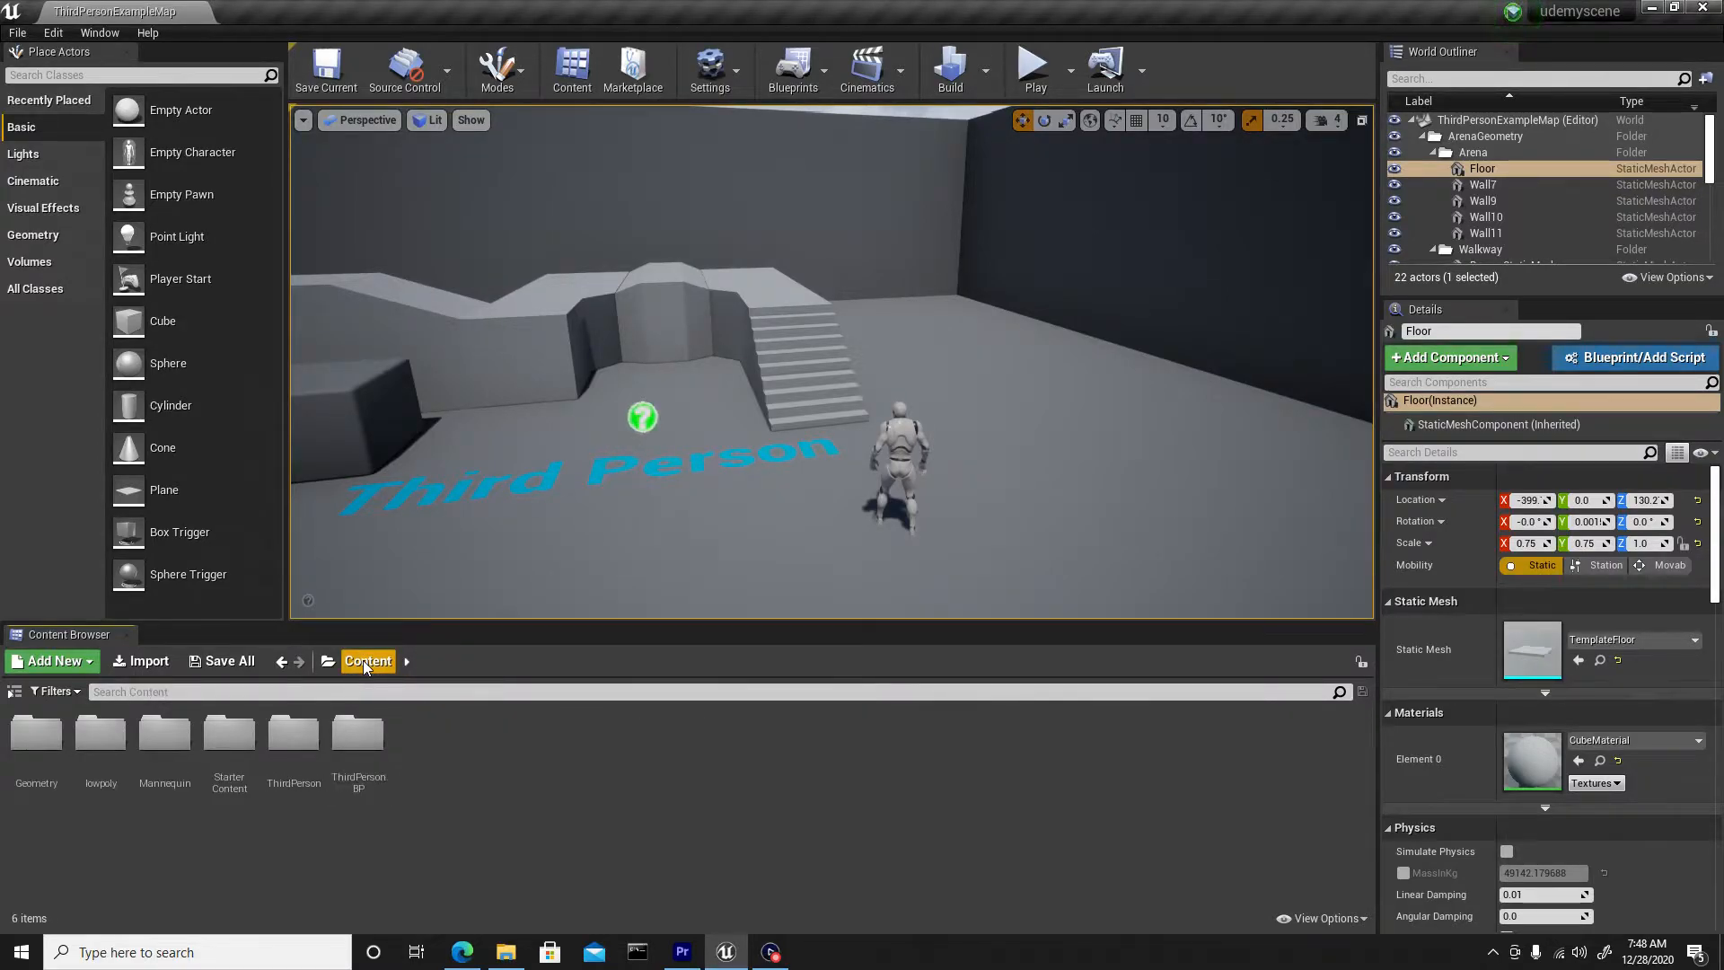
double_click(101, 735)
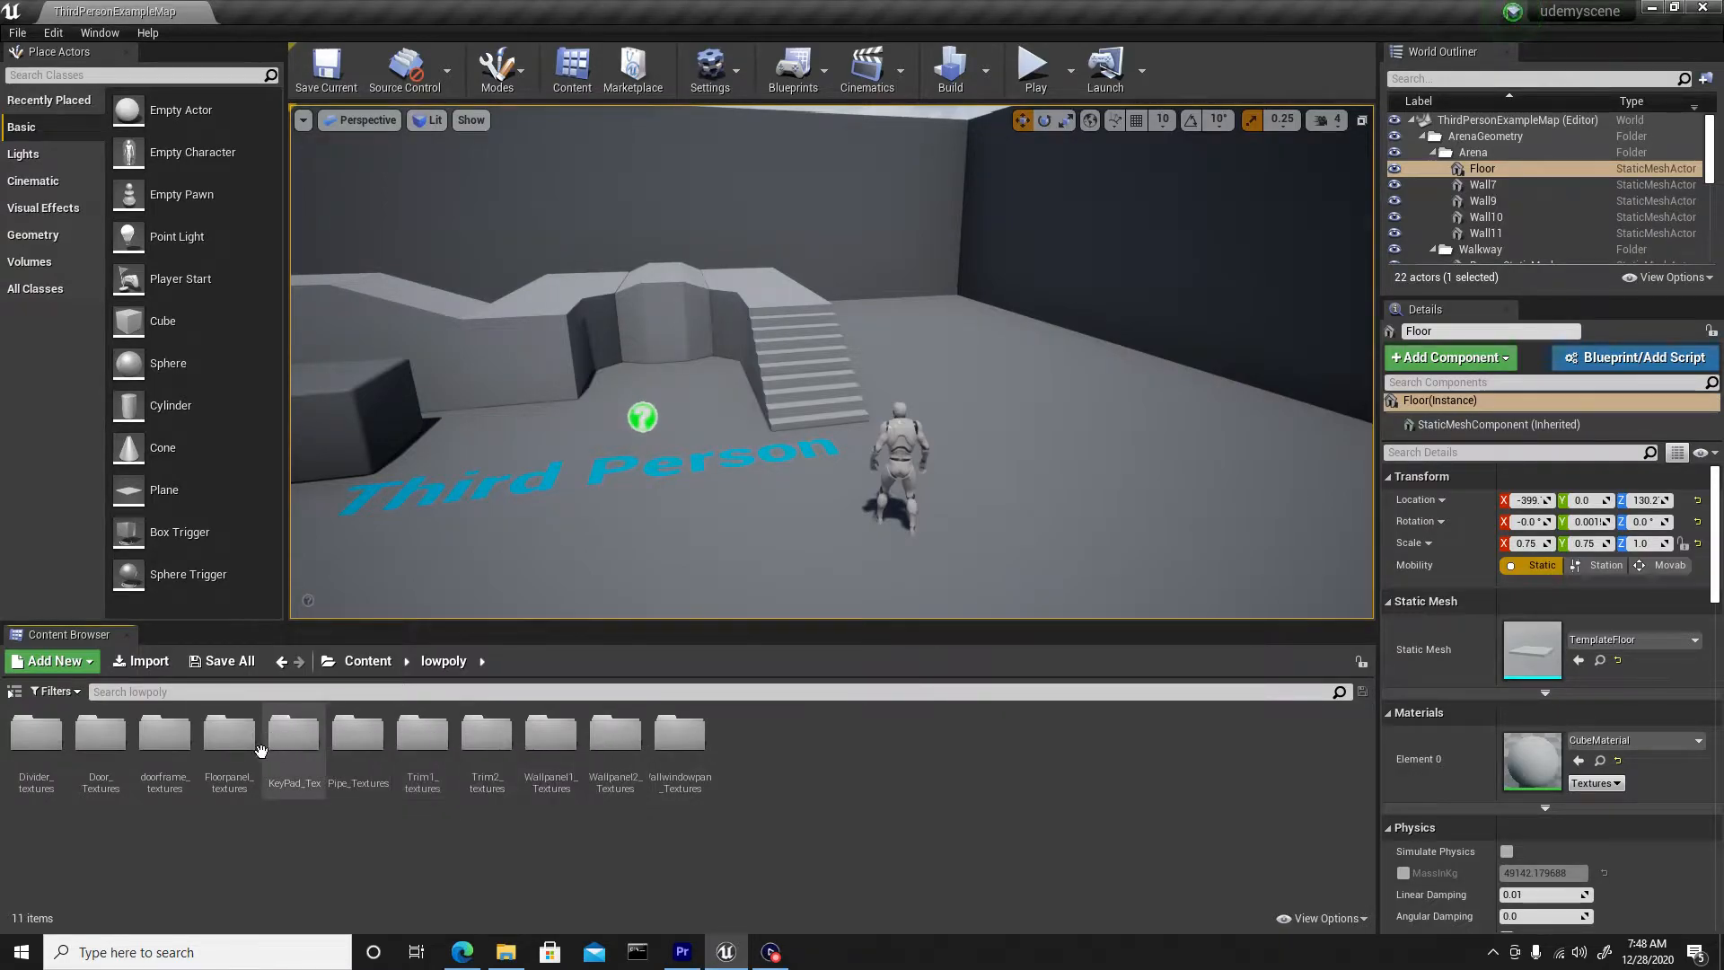
double_click(38, 735)
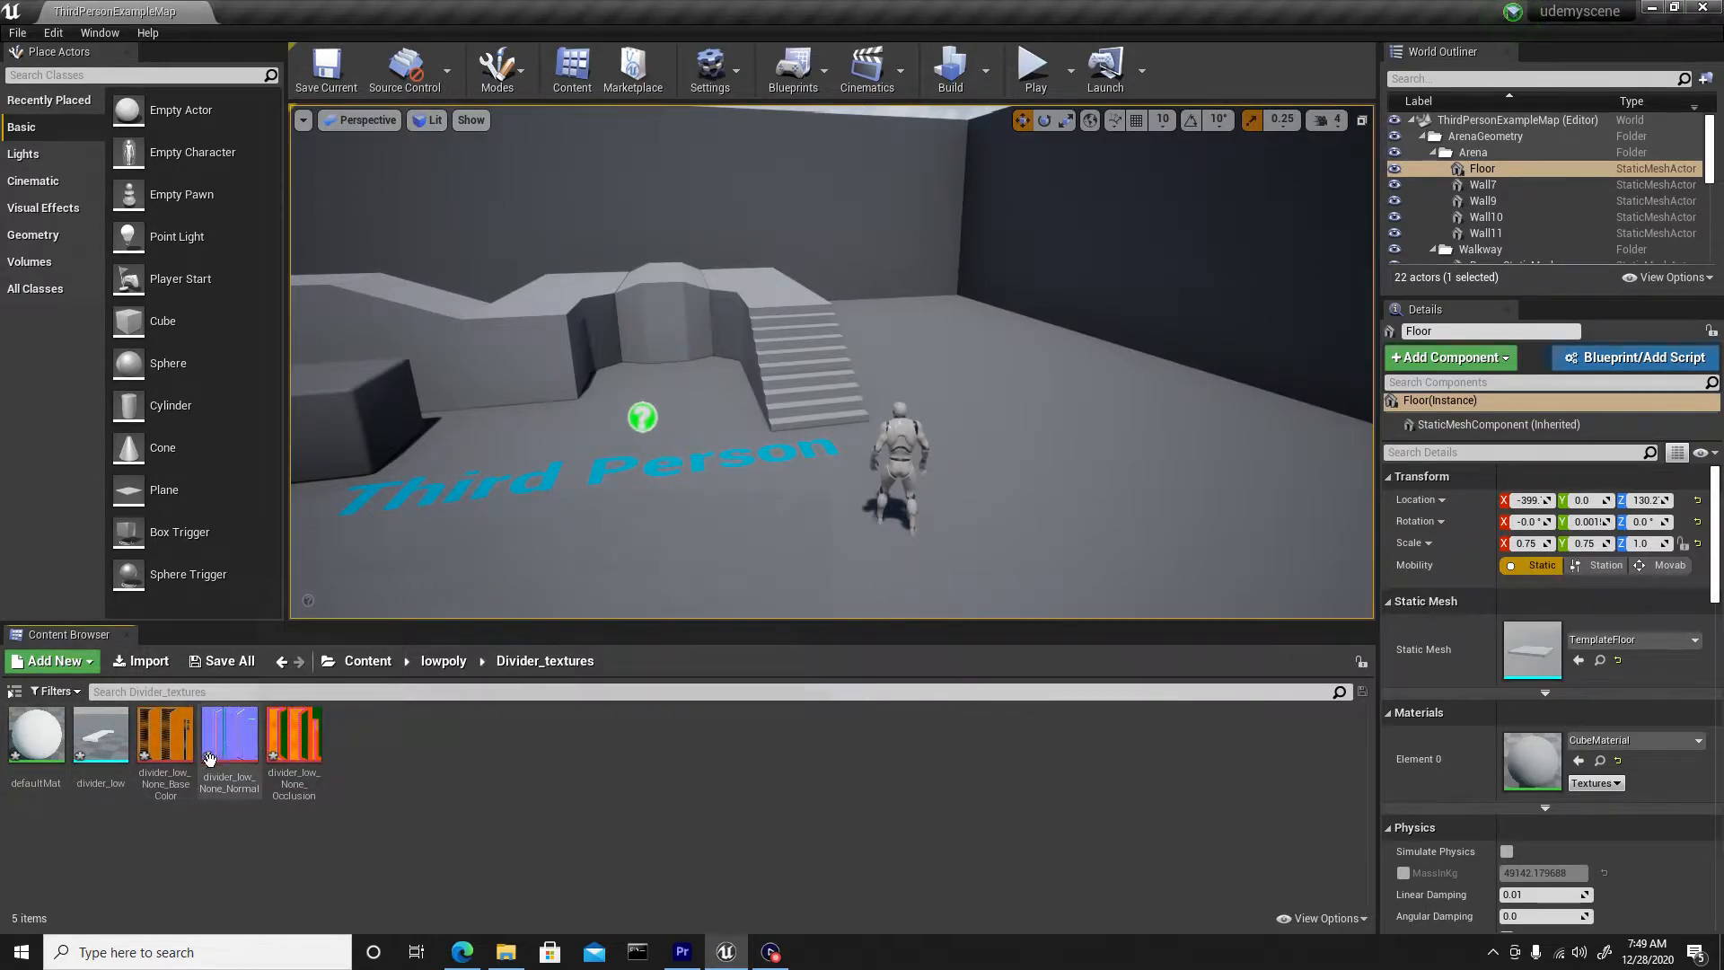
mouse_move(282, 757)
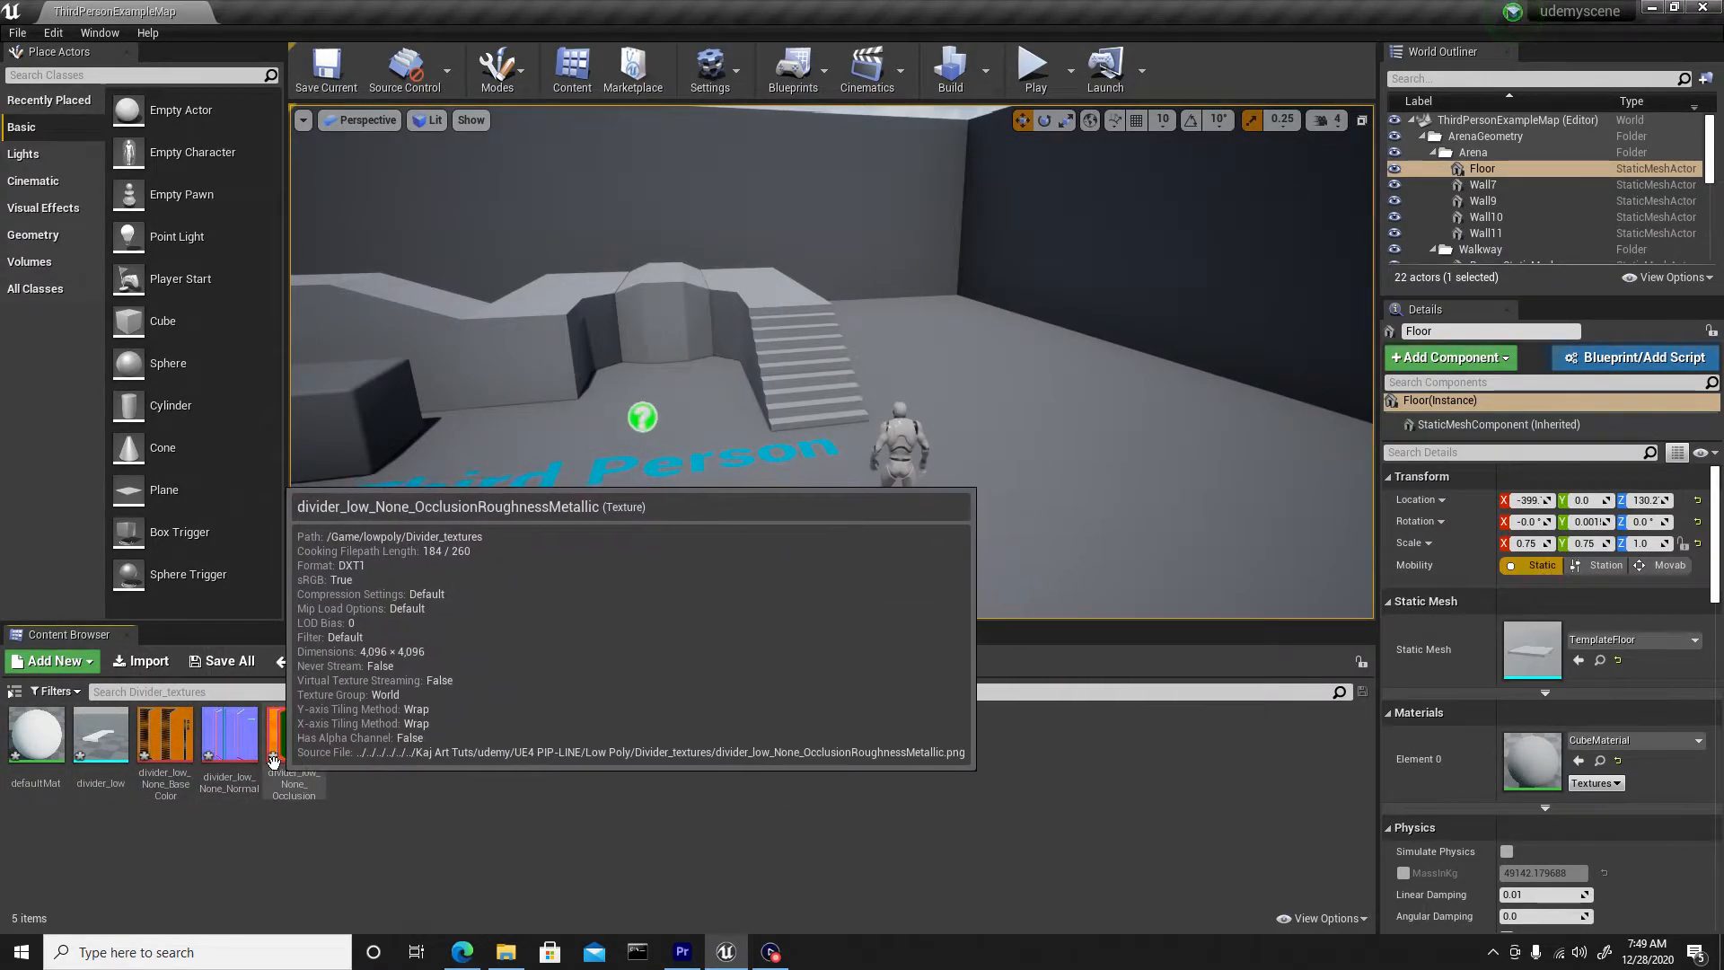
mouse_move(212, 761)
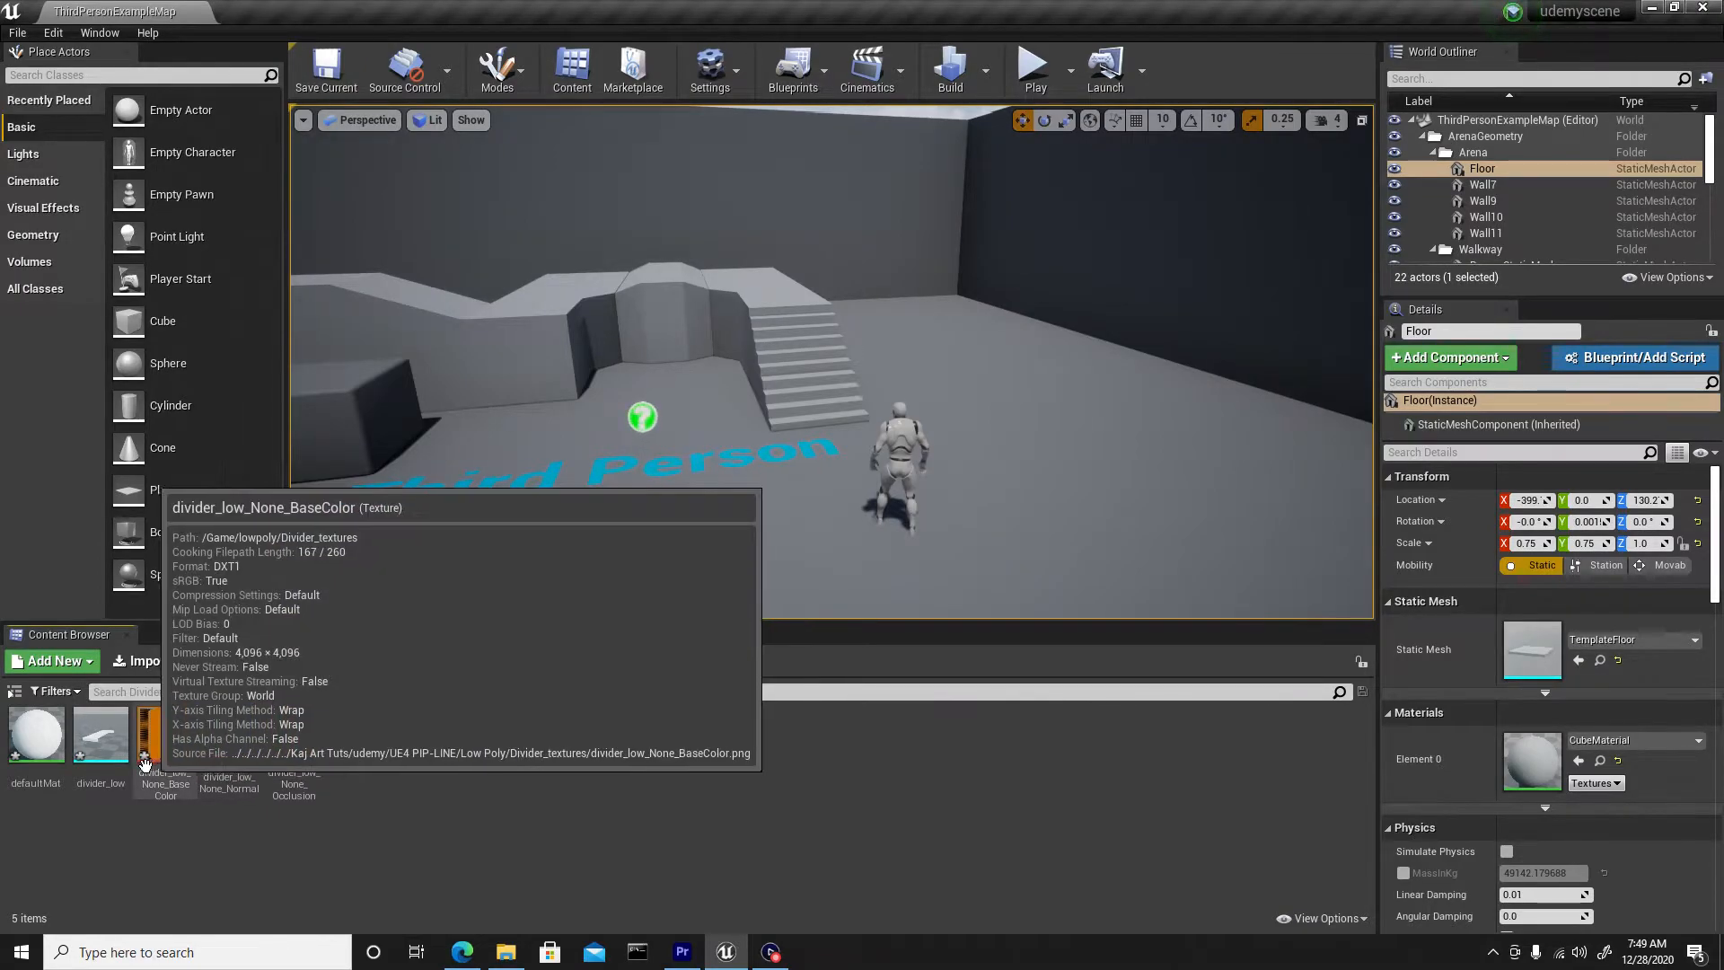
mouse_move(80, 764)
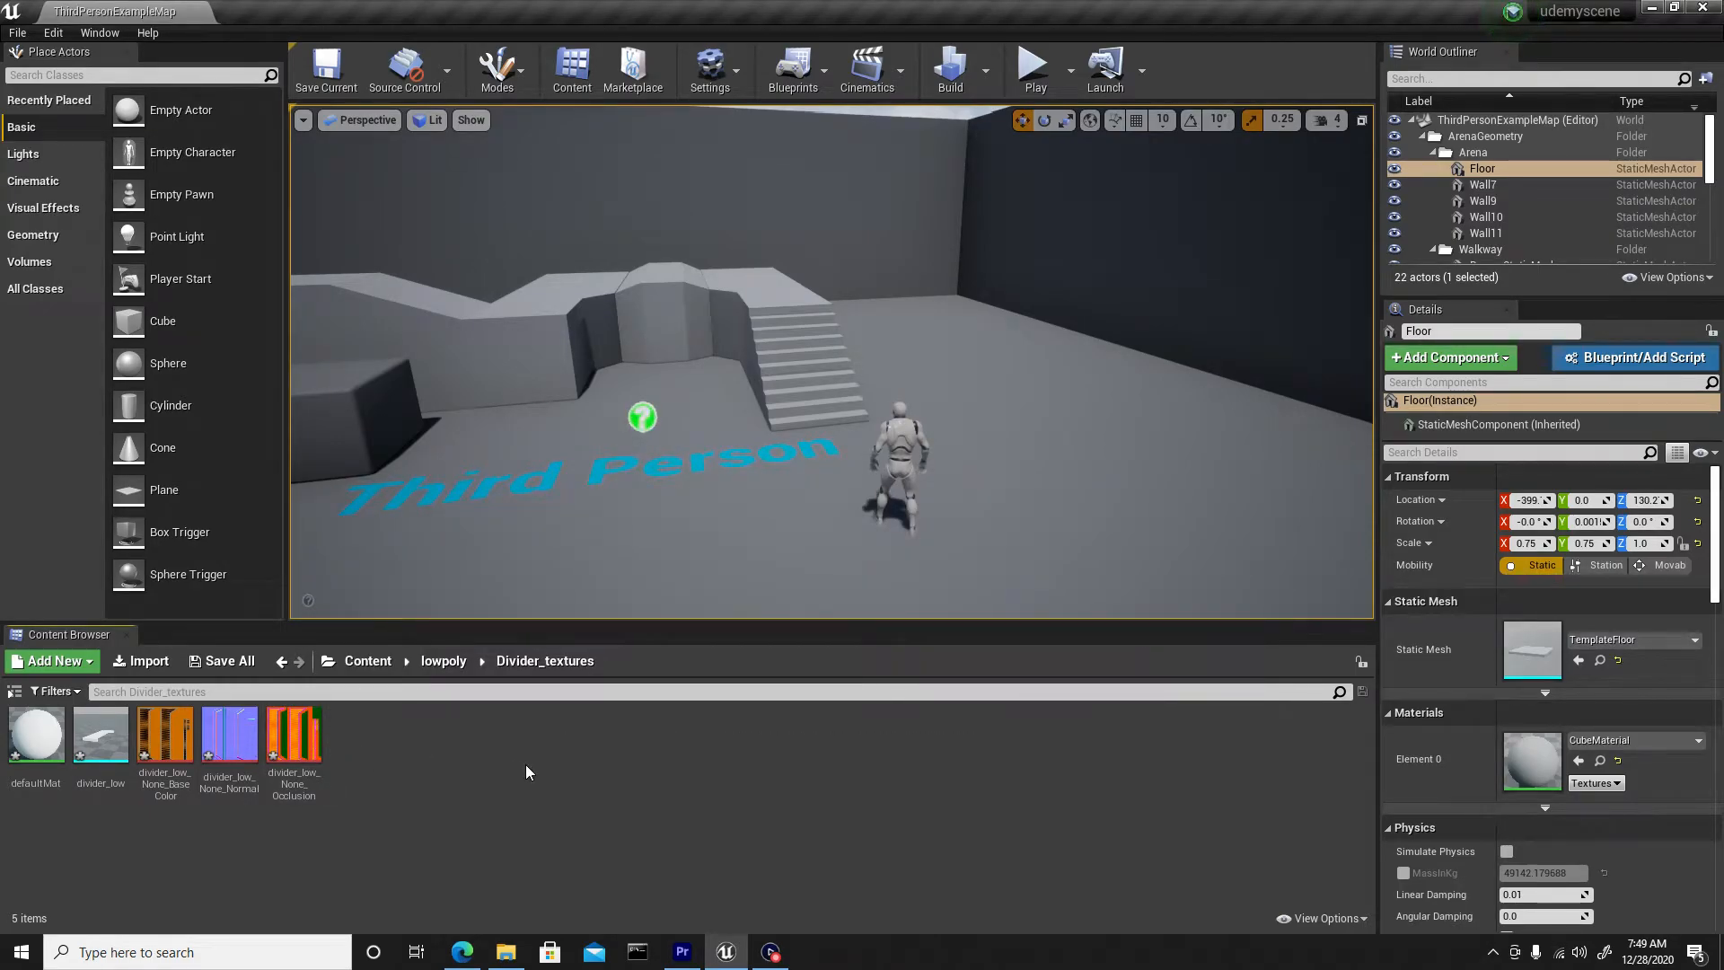
left_click(218, 662)
Open the divider's BaseColor texture, review its compression setting, save the asset and close it.
mouse_move(169, 736)
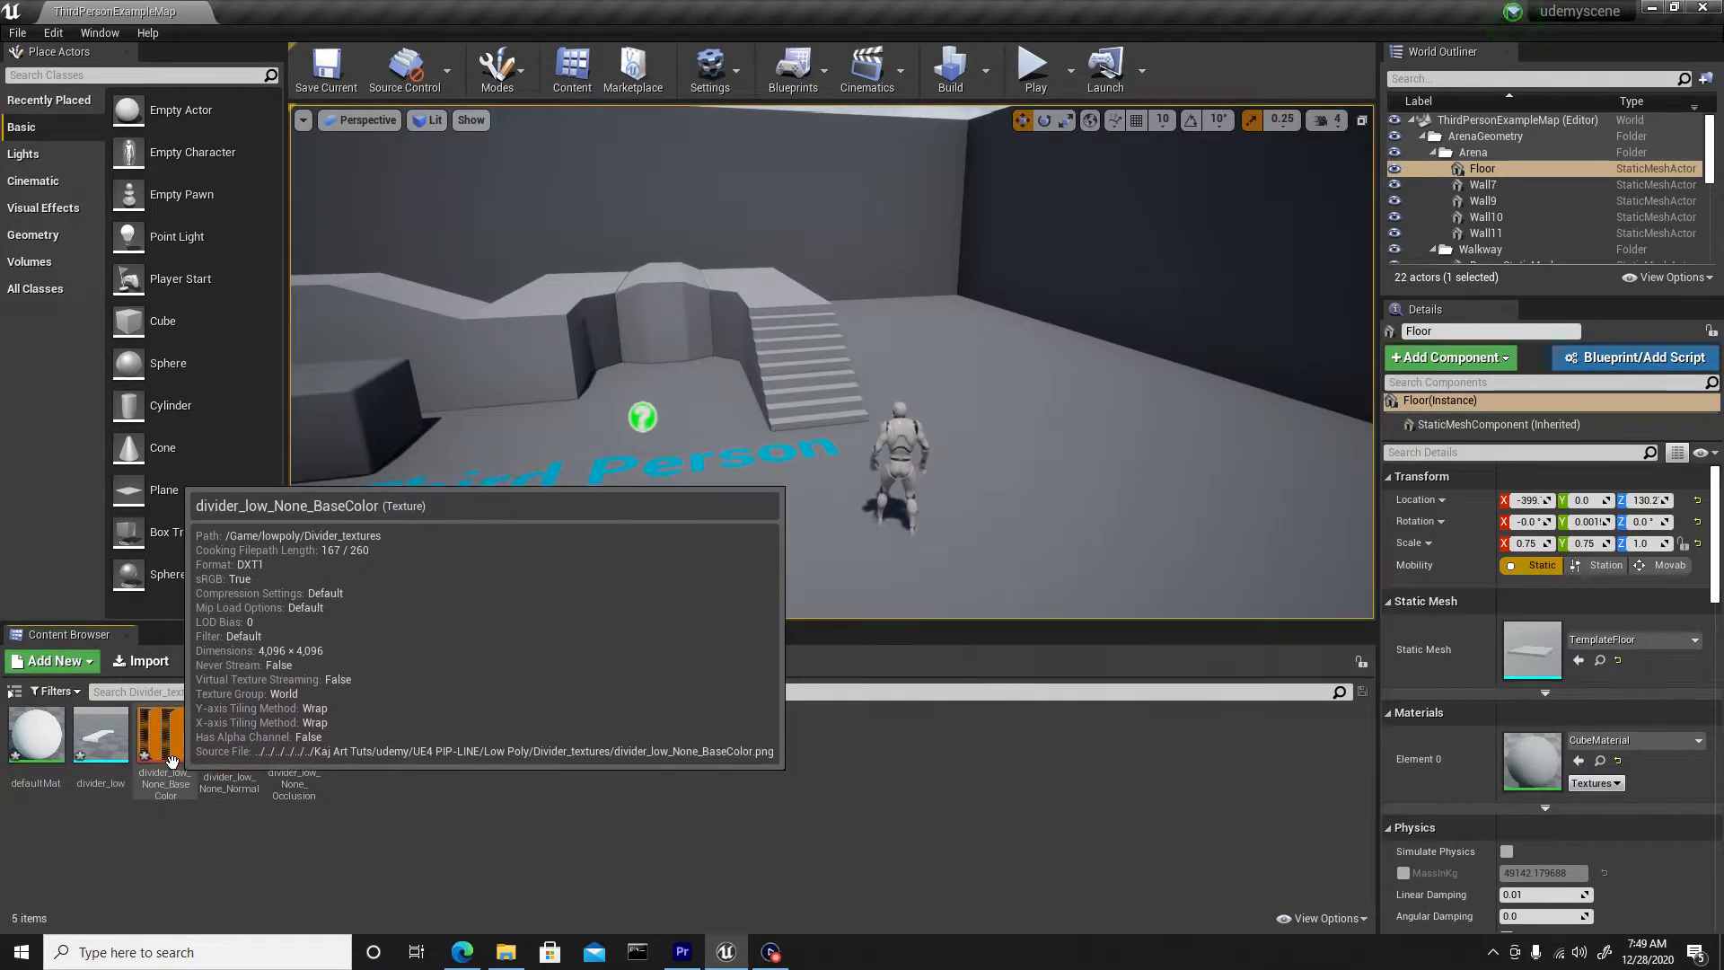
left_click(169, 738)
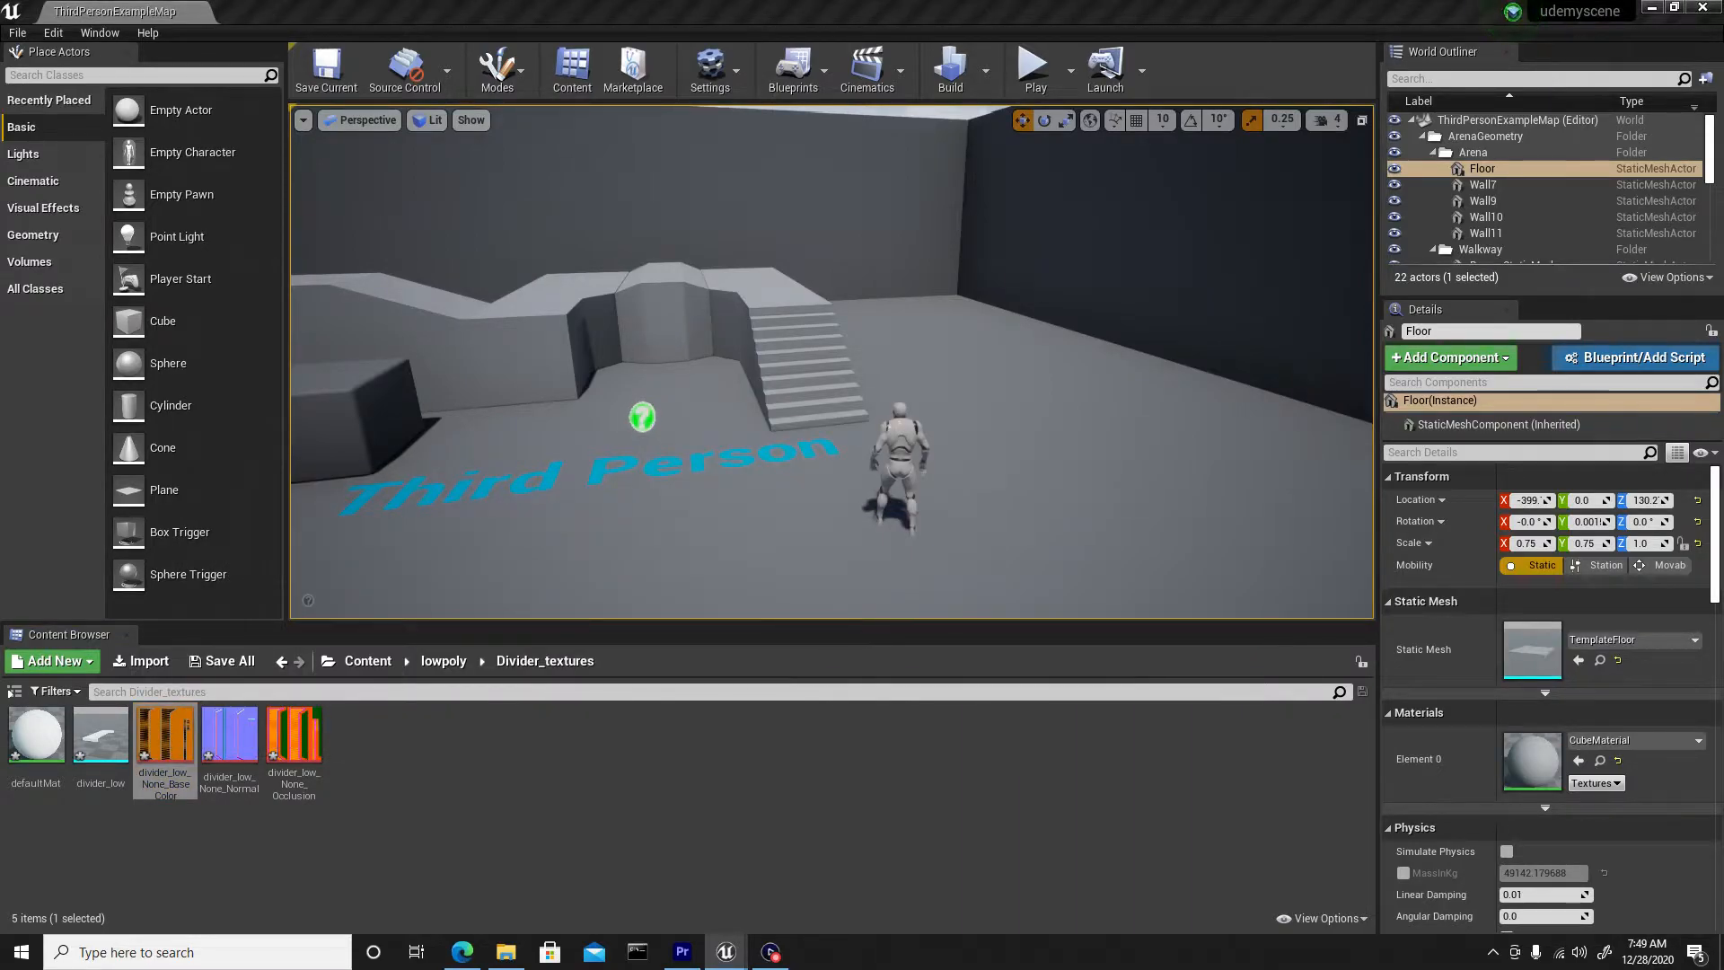
left_click_drag(1616, 235, 1194, 199)
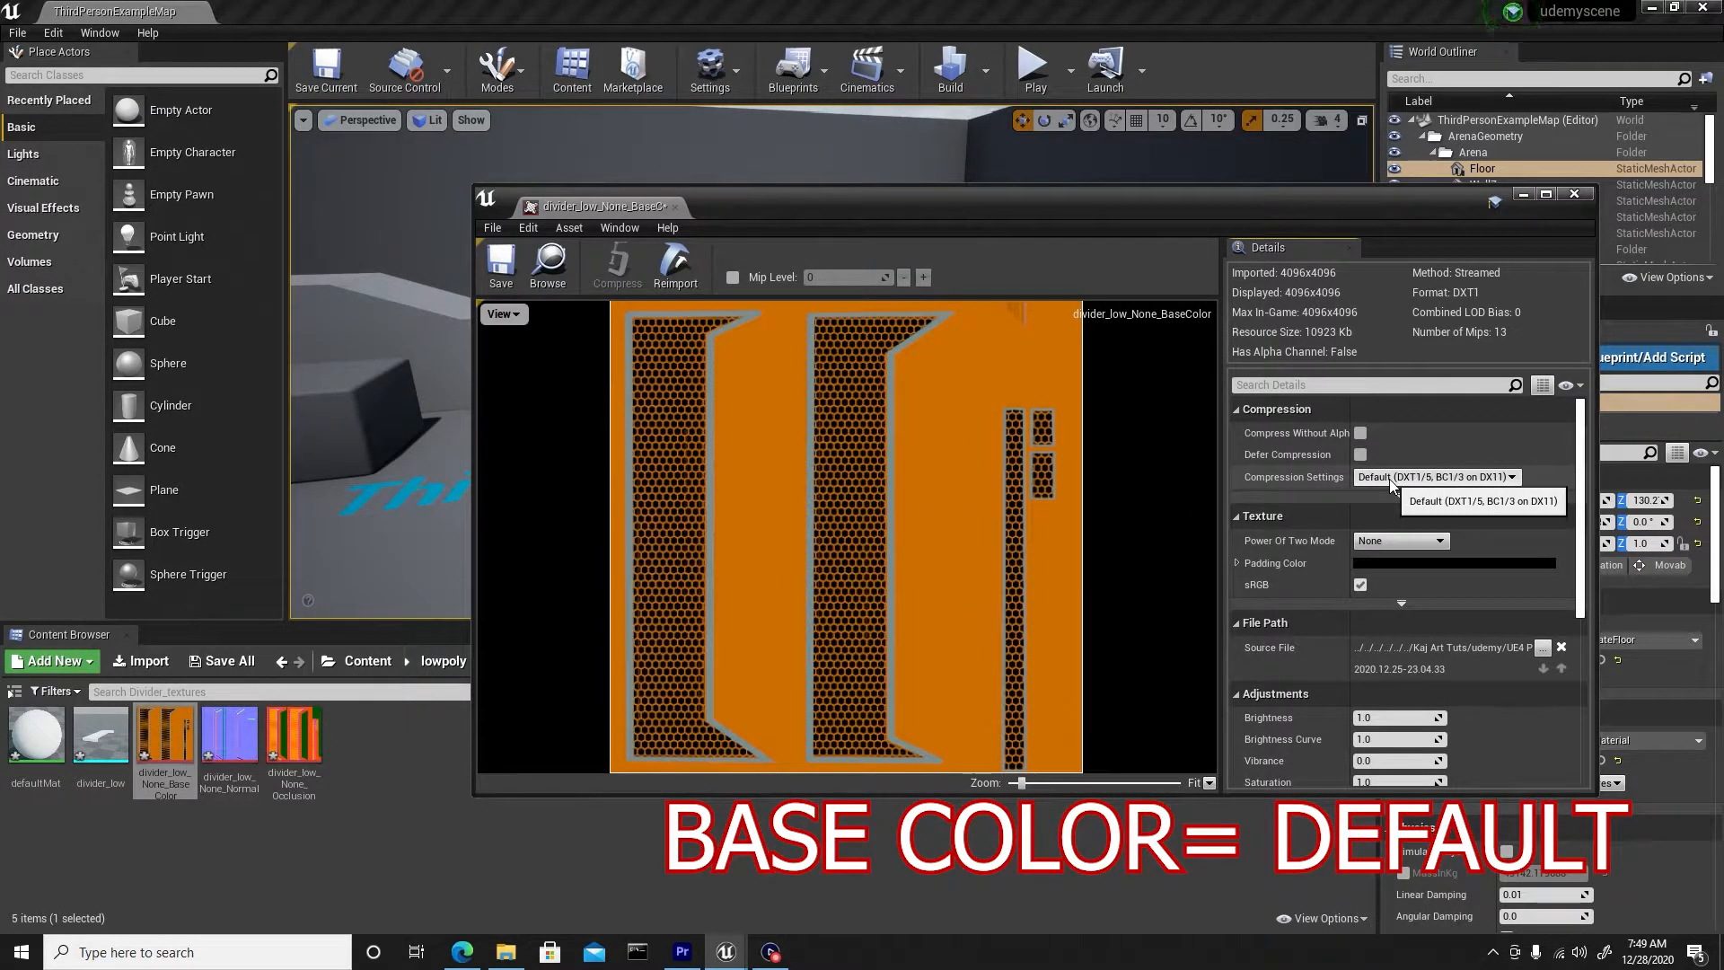
left_click(503, 268)
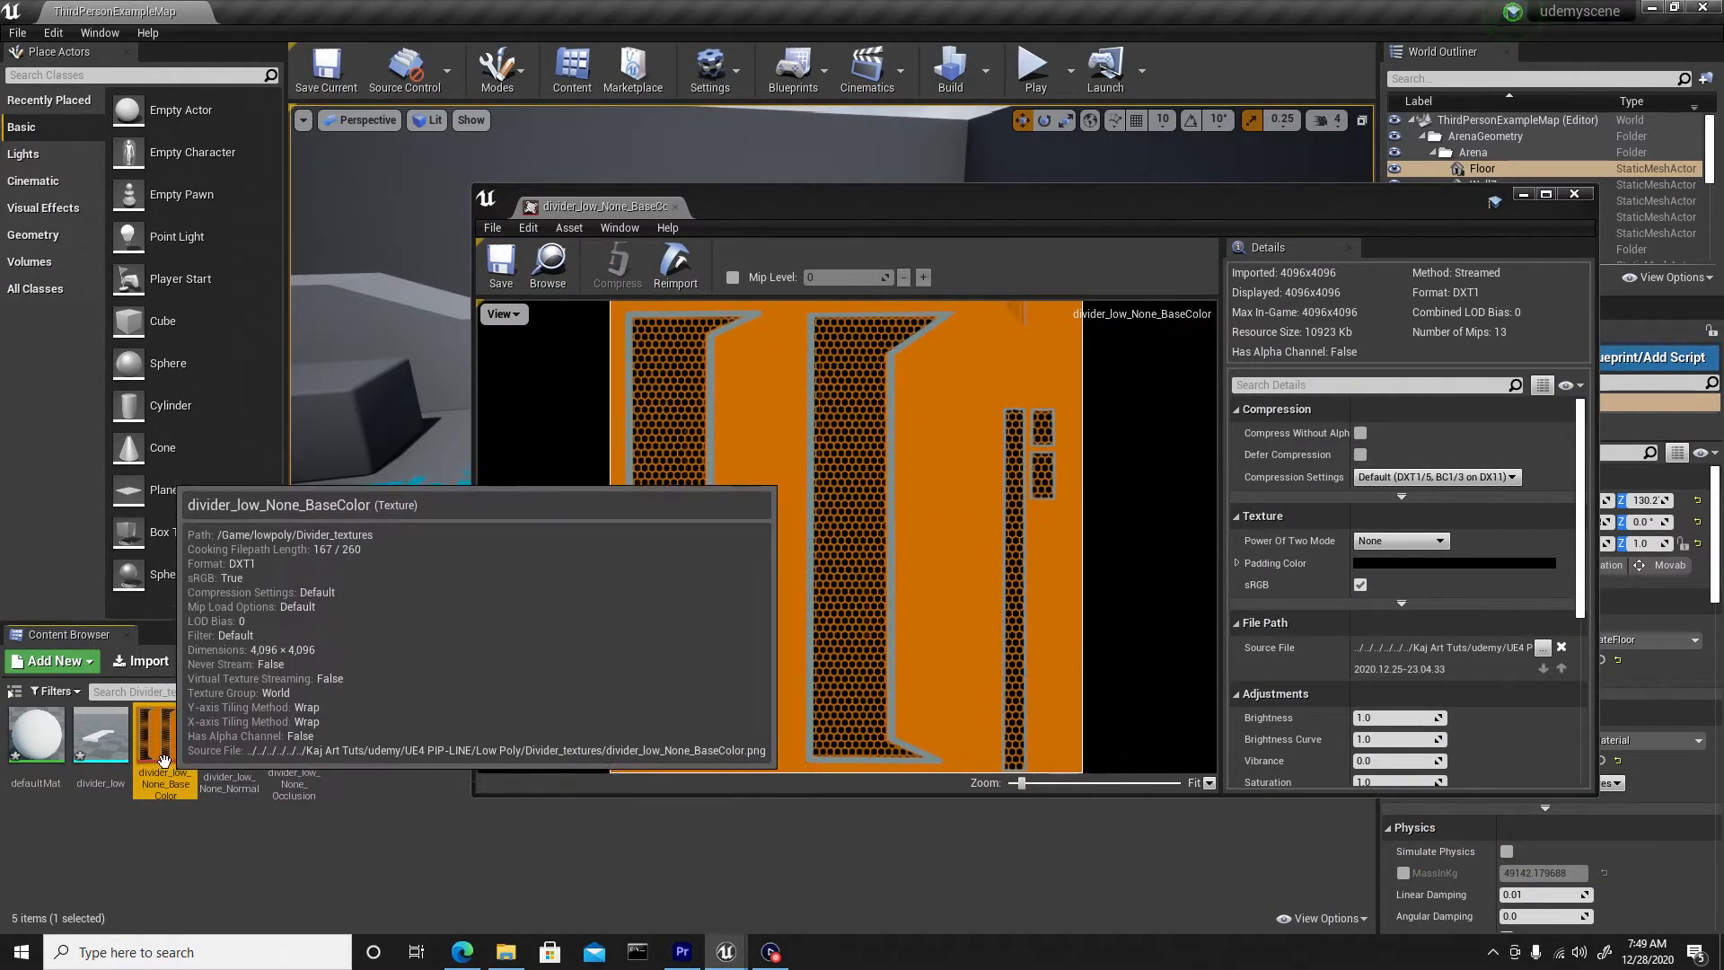
left_click(1574, 194)
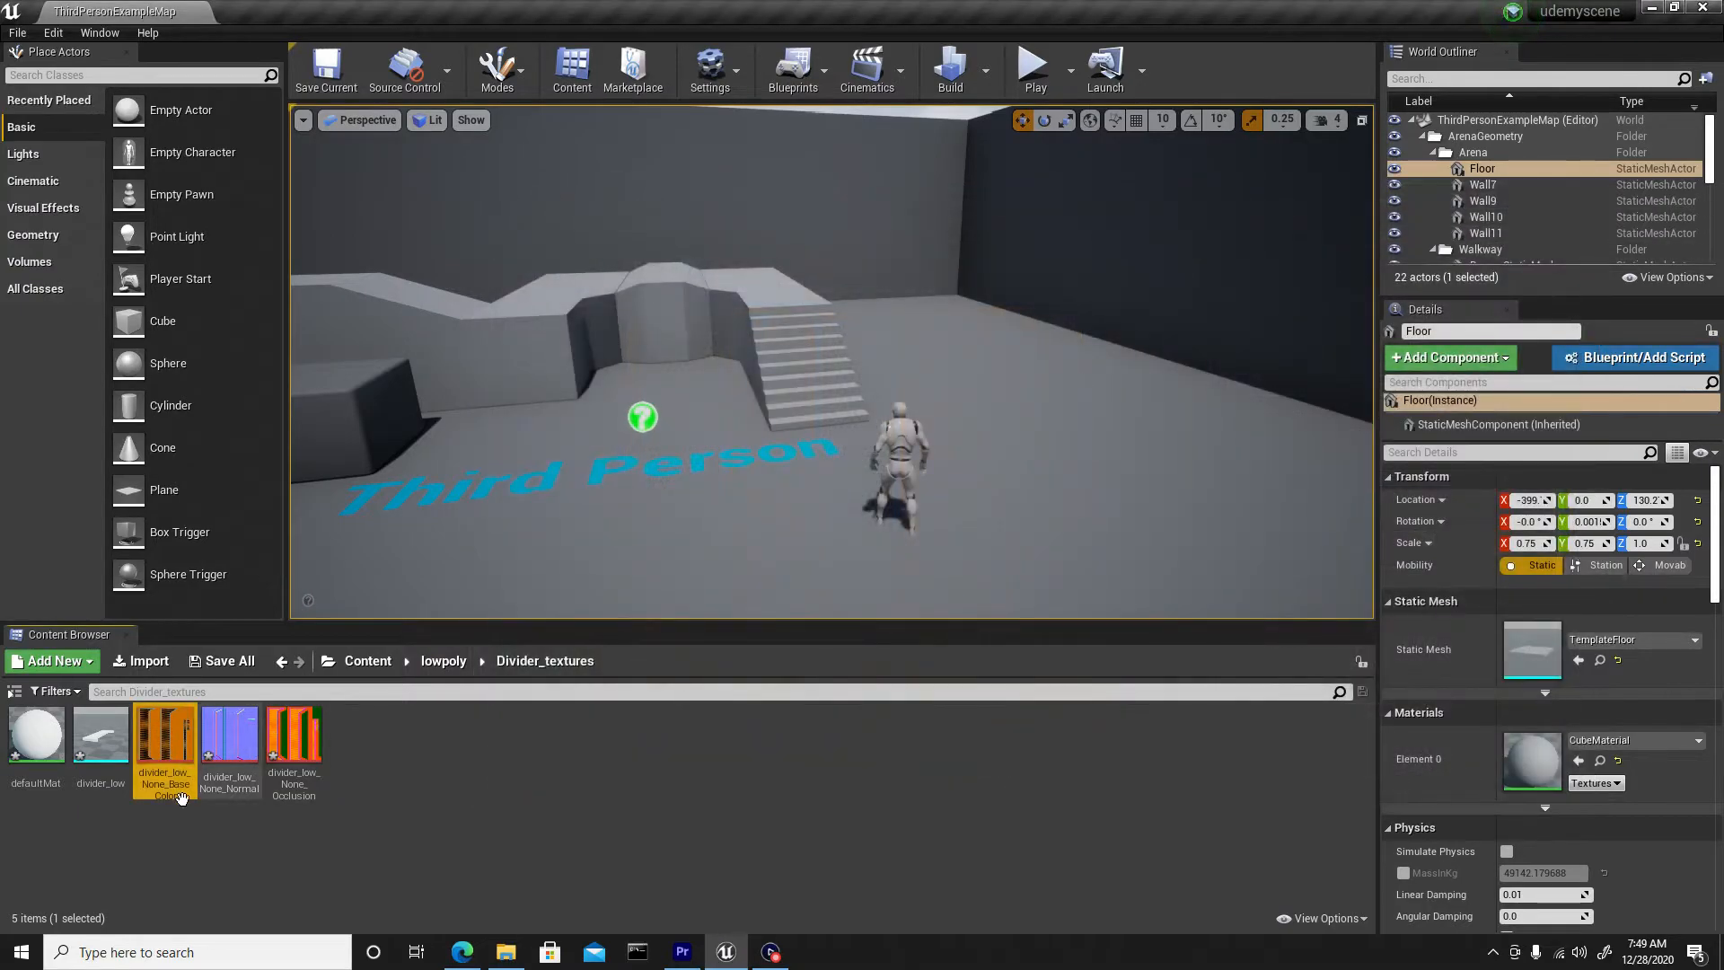
Open the divider's Normal texture, save the asset and close it.
double_click(231, 745)
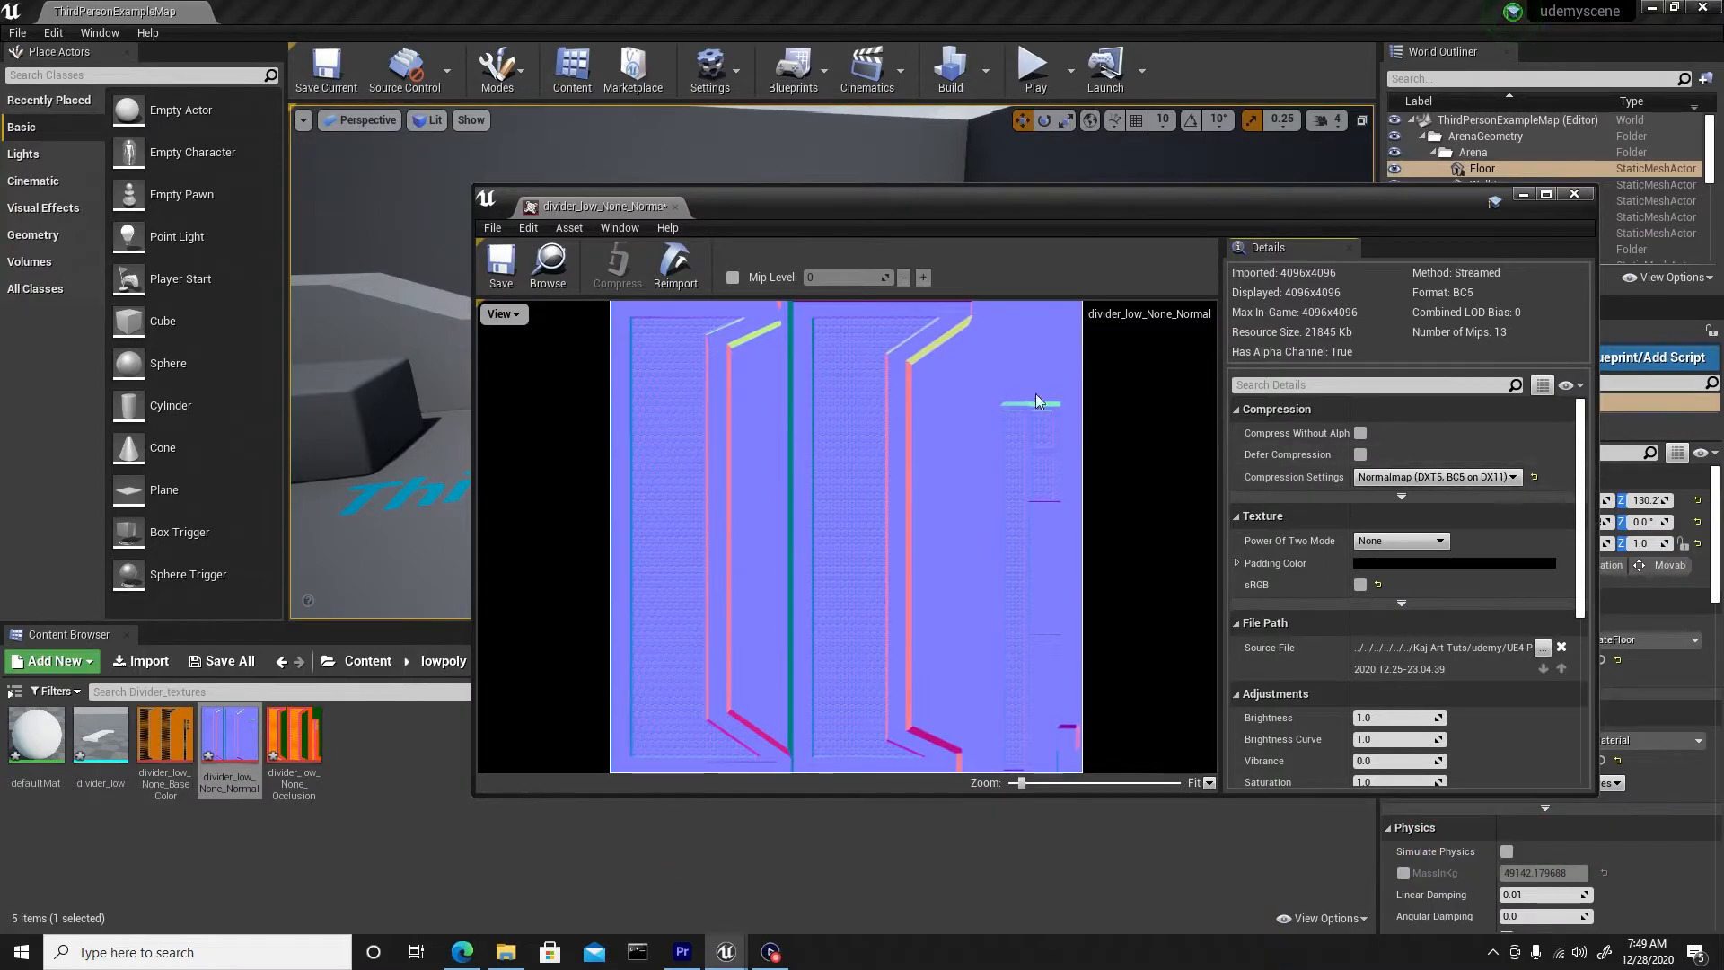
left_click(507, 263)
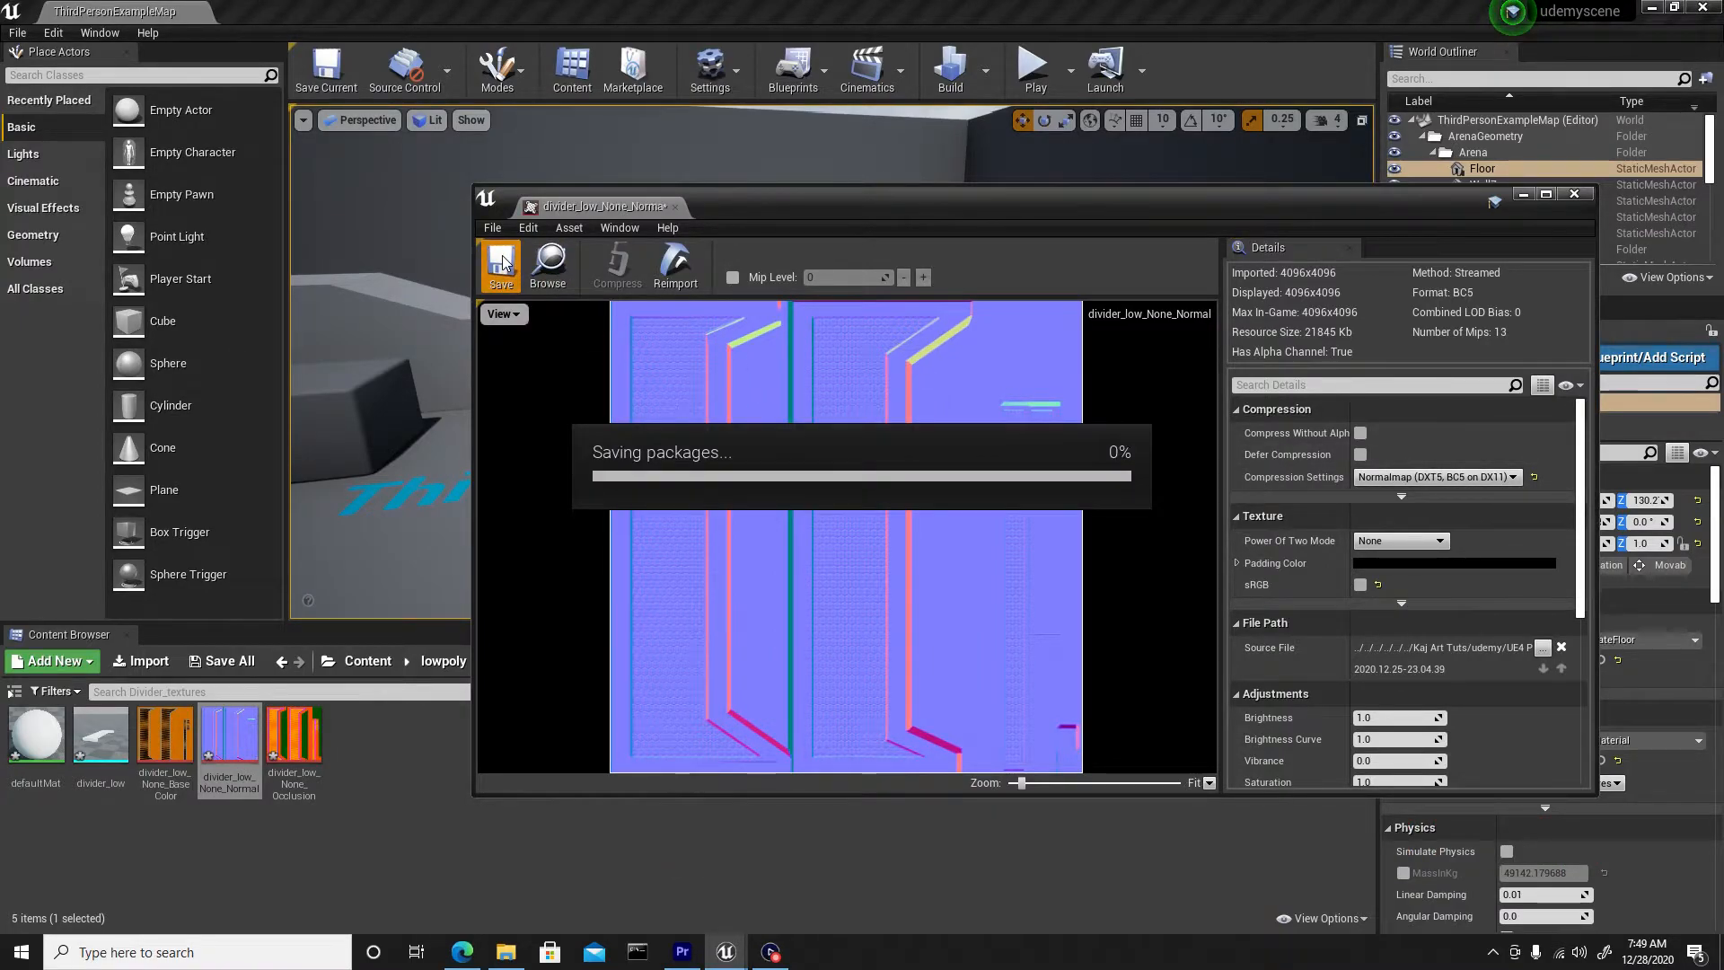
left_click(1576, 193)
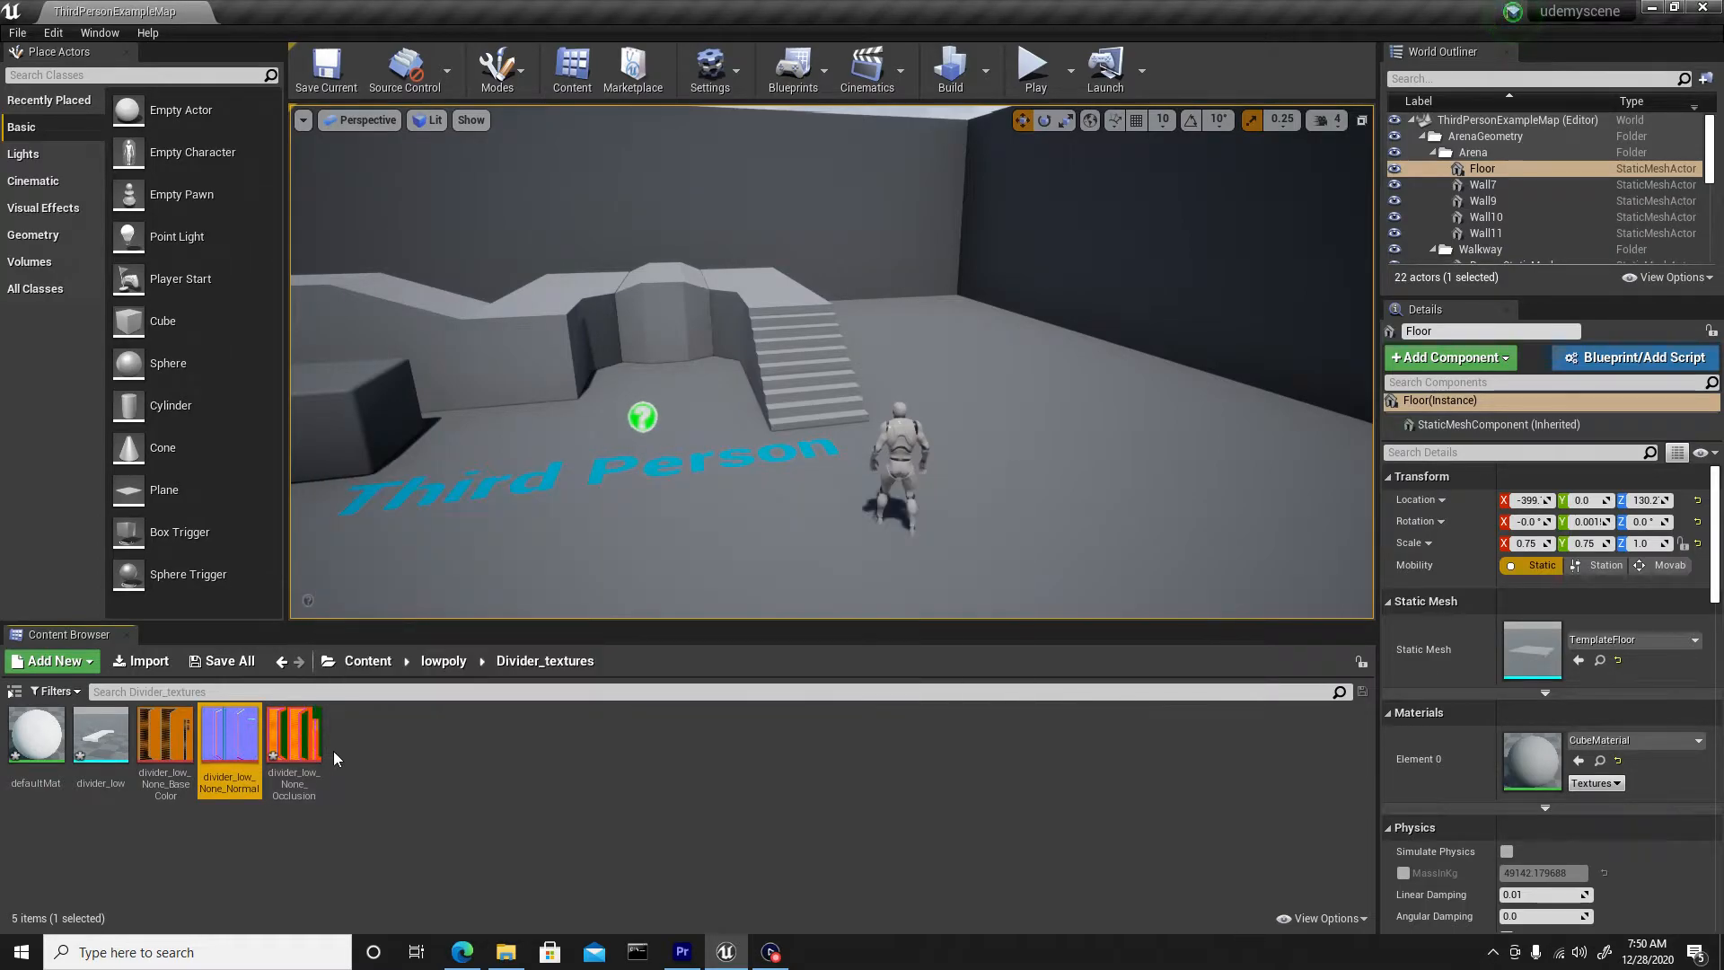
Set the compression of the divider's OcclusionRoughnessMetallic texture to Masks (no sRGB), save the asset and close it.
left_click(333, 751)
double_click(296, 737)
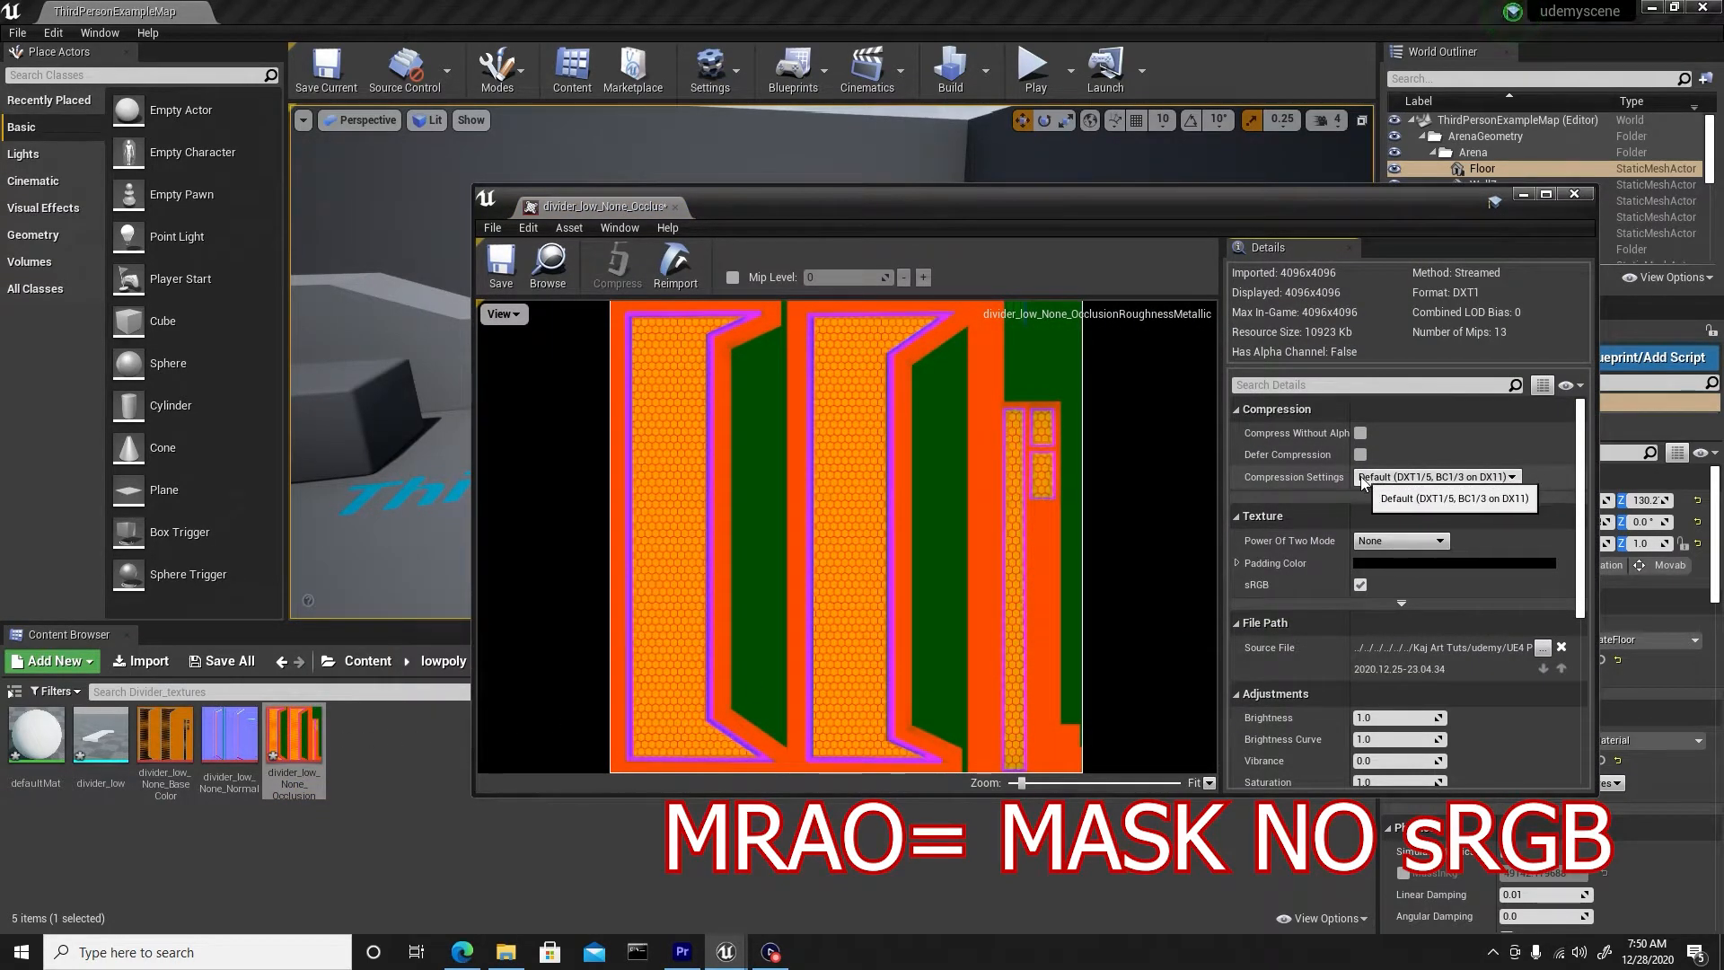
left_click(1378, 479)
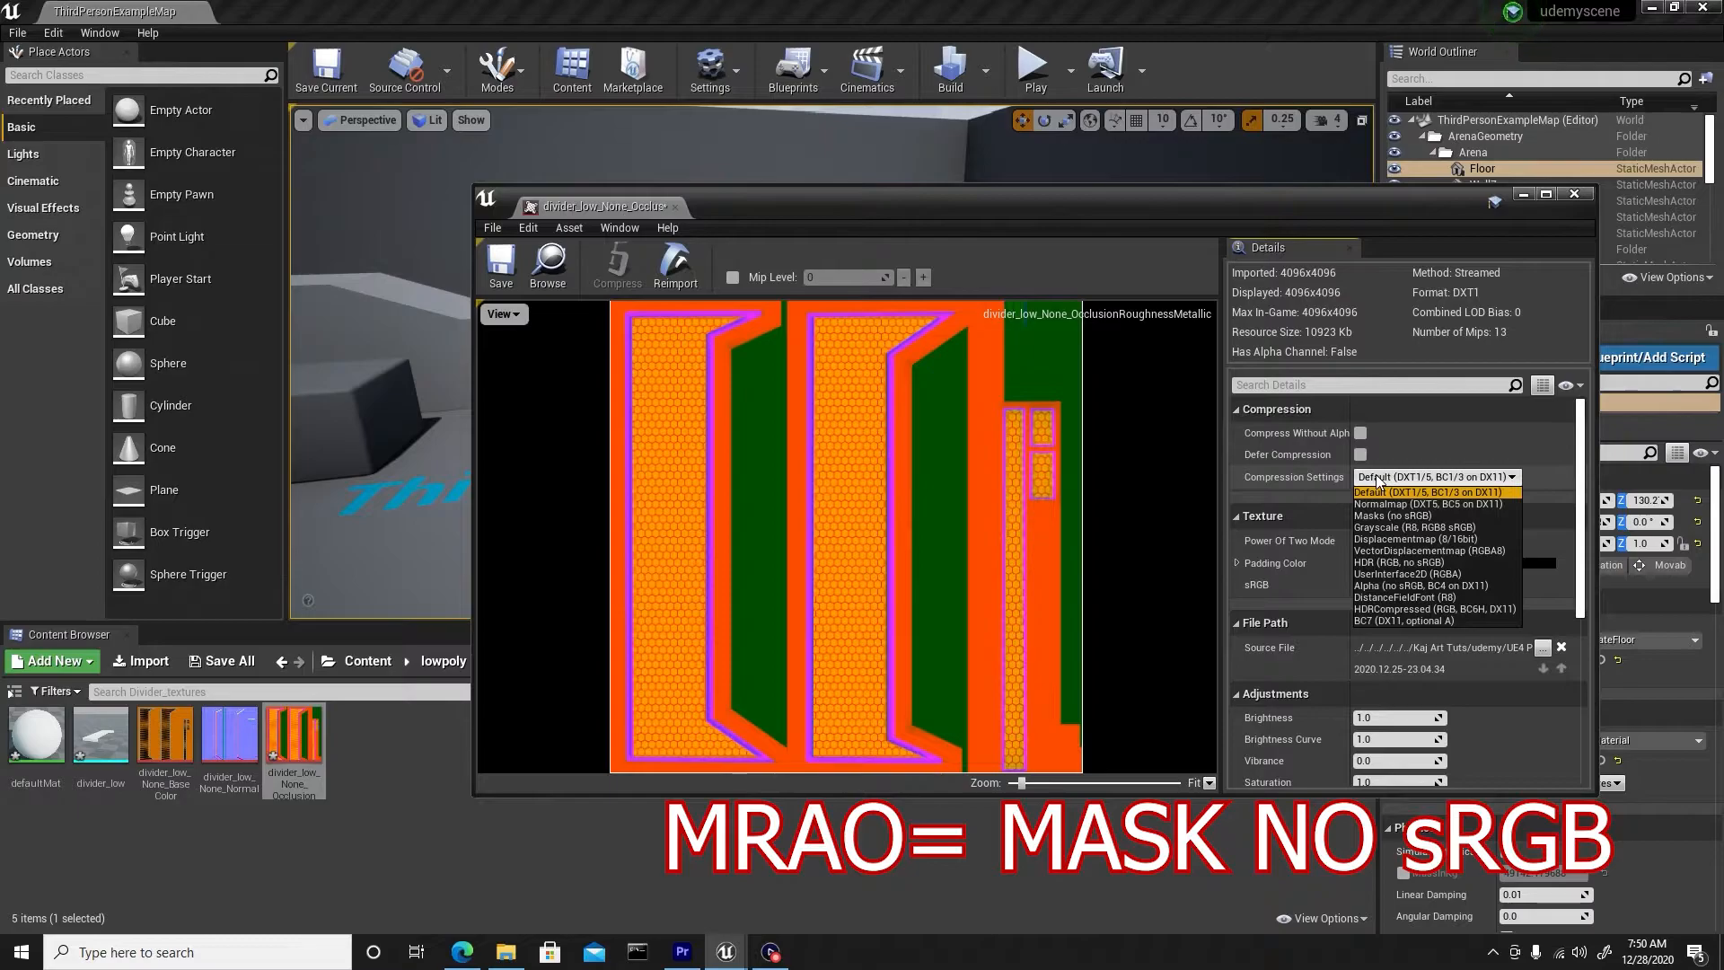
left_click(1380, 518)
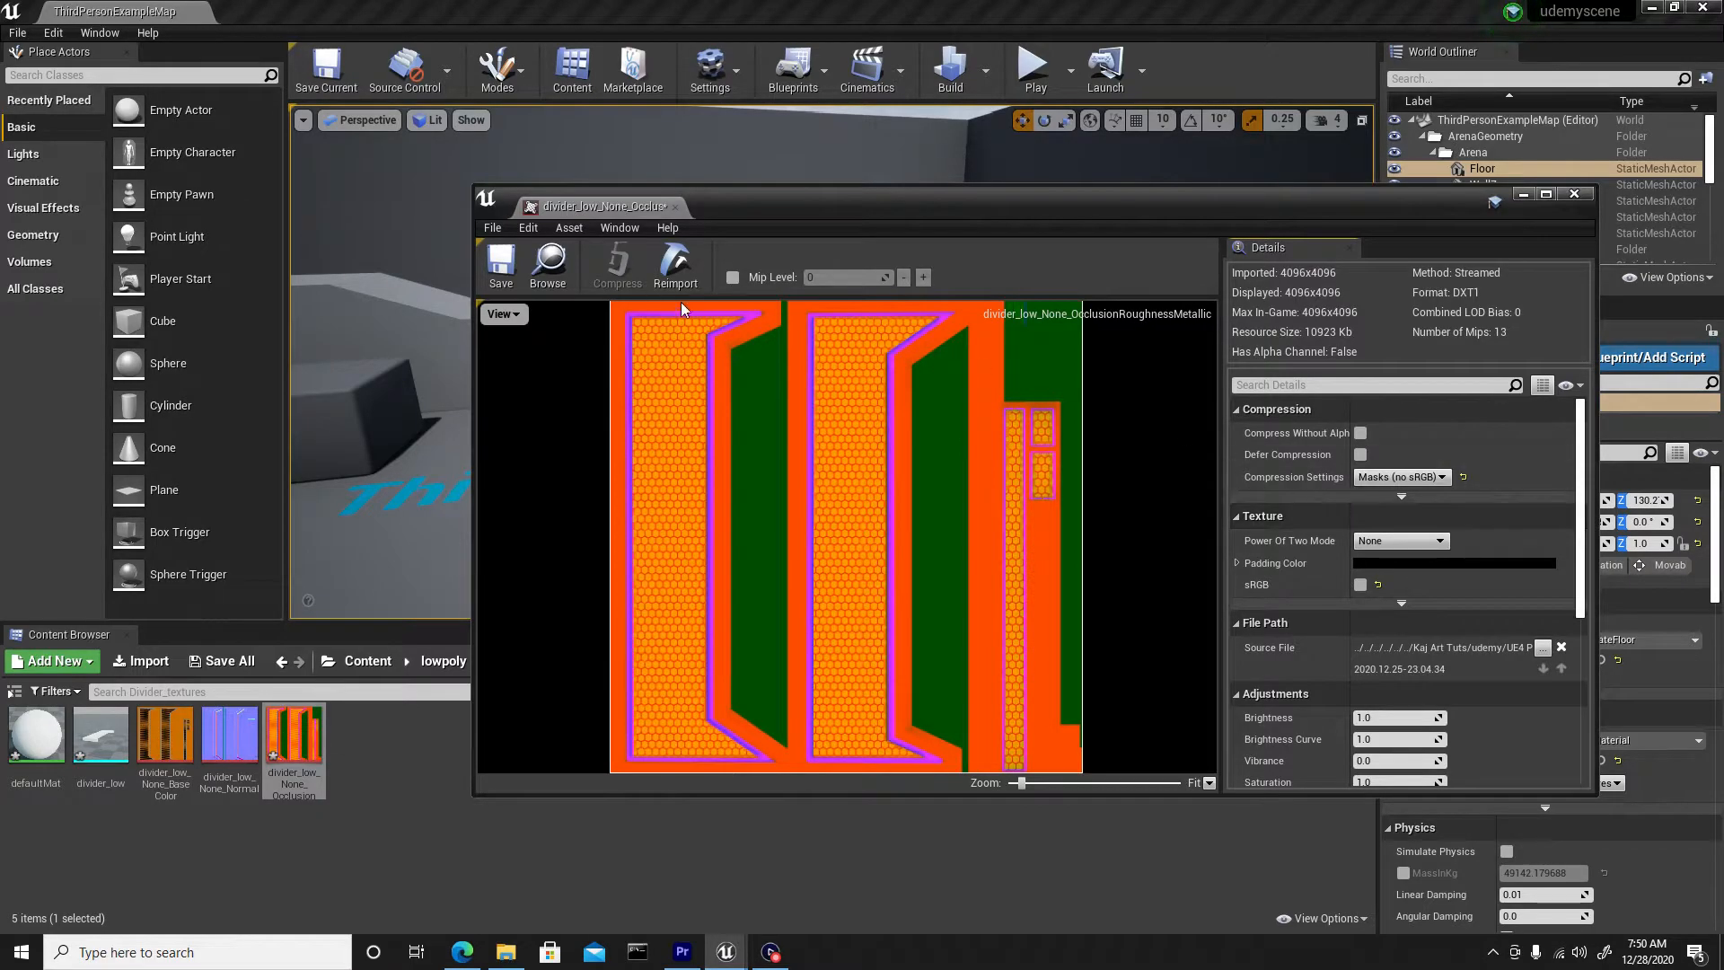
left_click(520, 272)
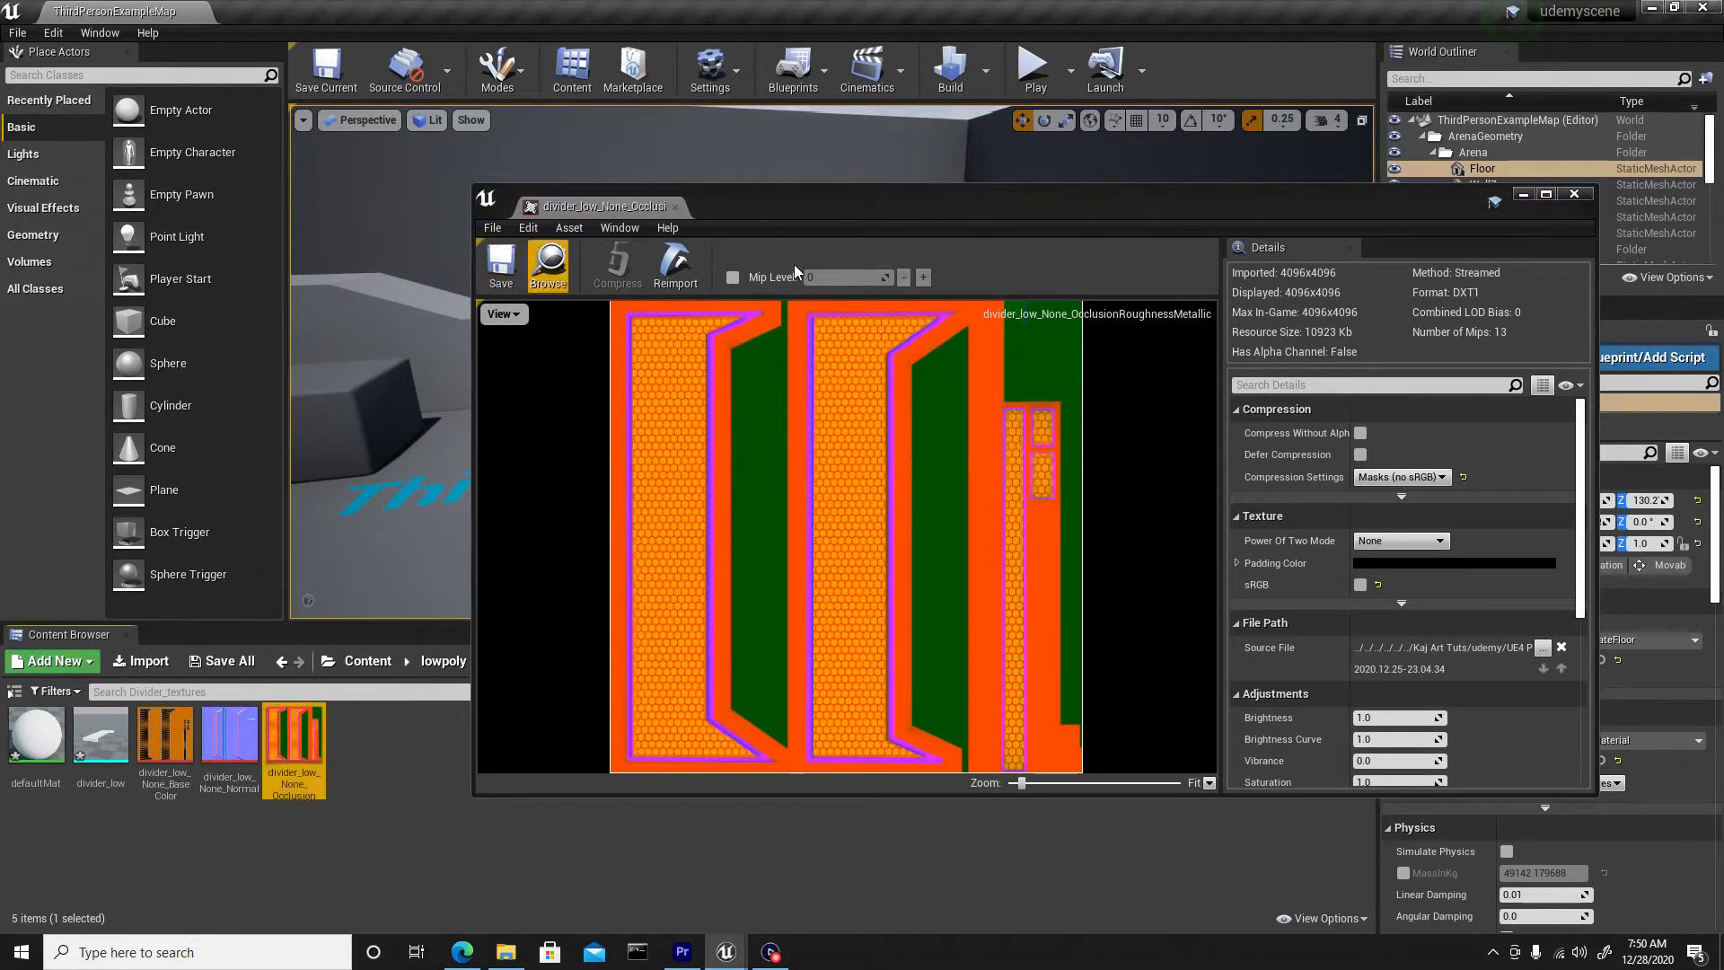
left_click(1574, 193)
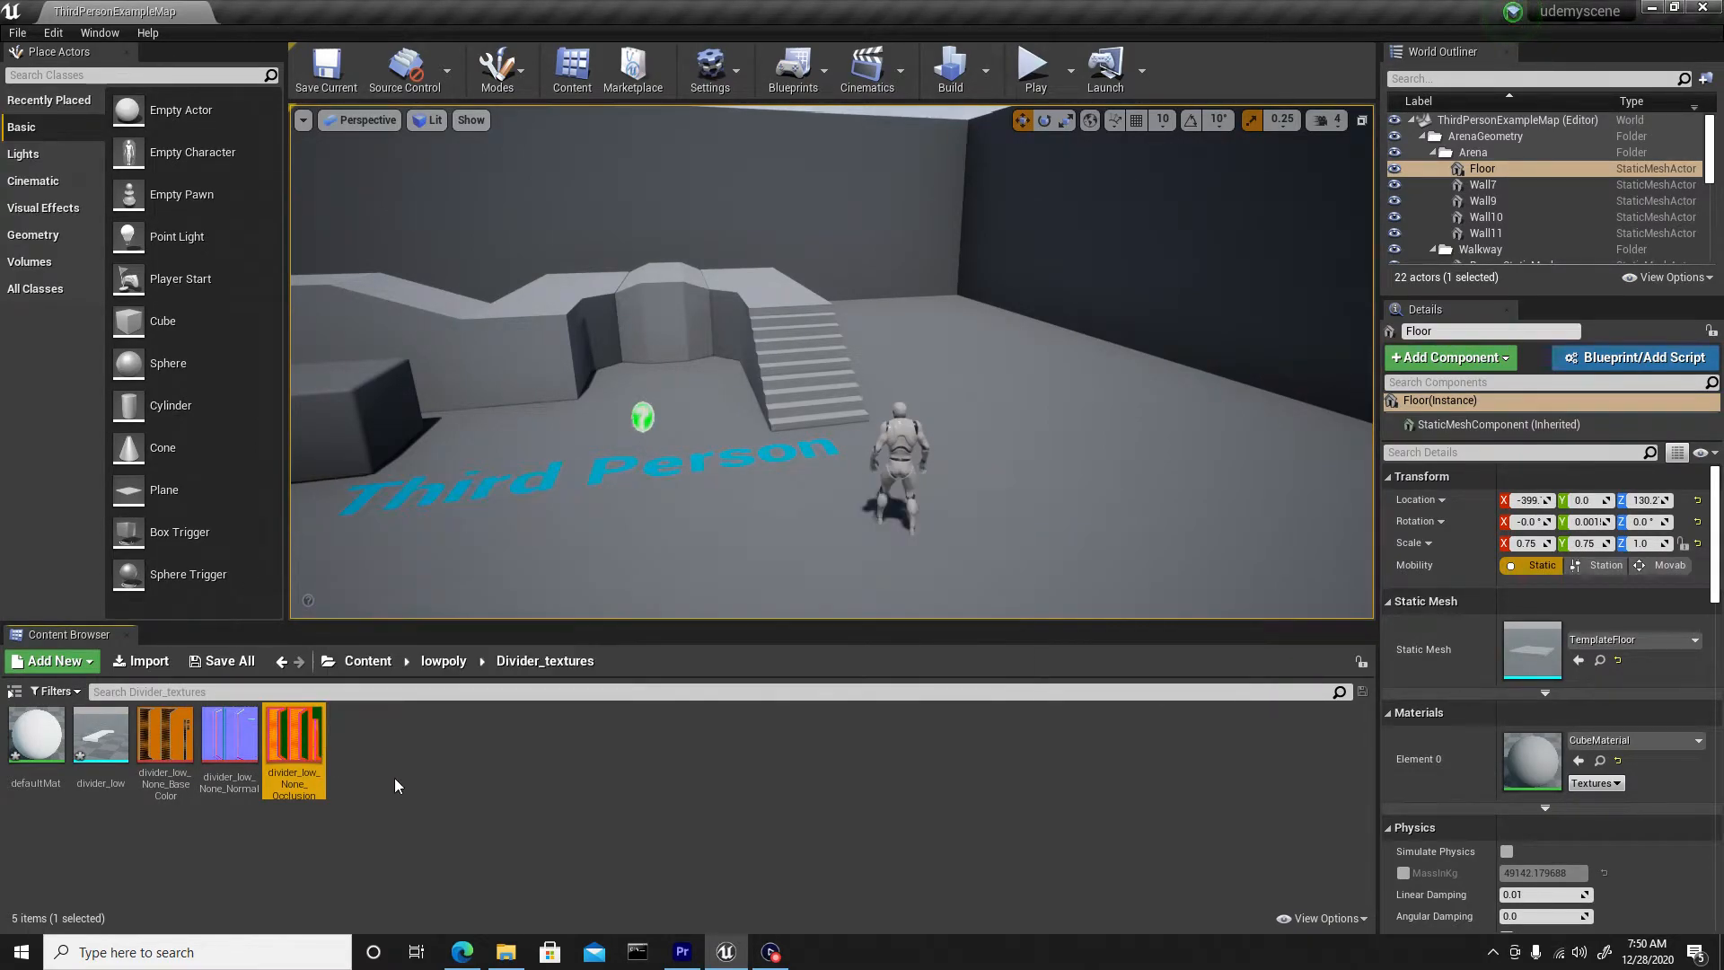
Create a new material named Divider_Mat in the Divider_textures folder.
left_click(406, 783)
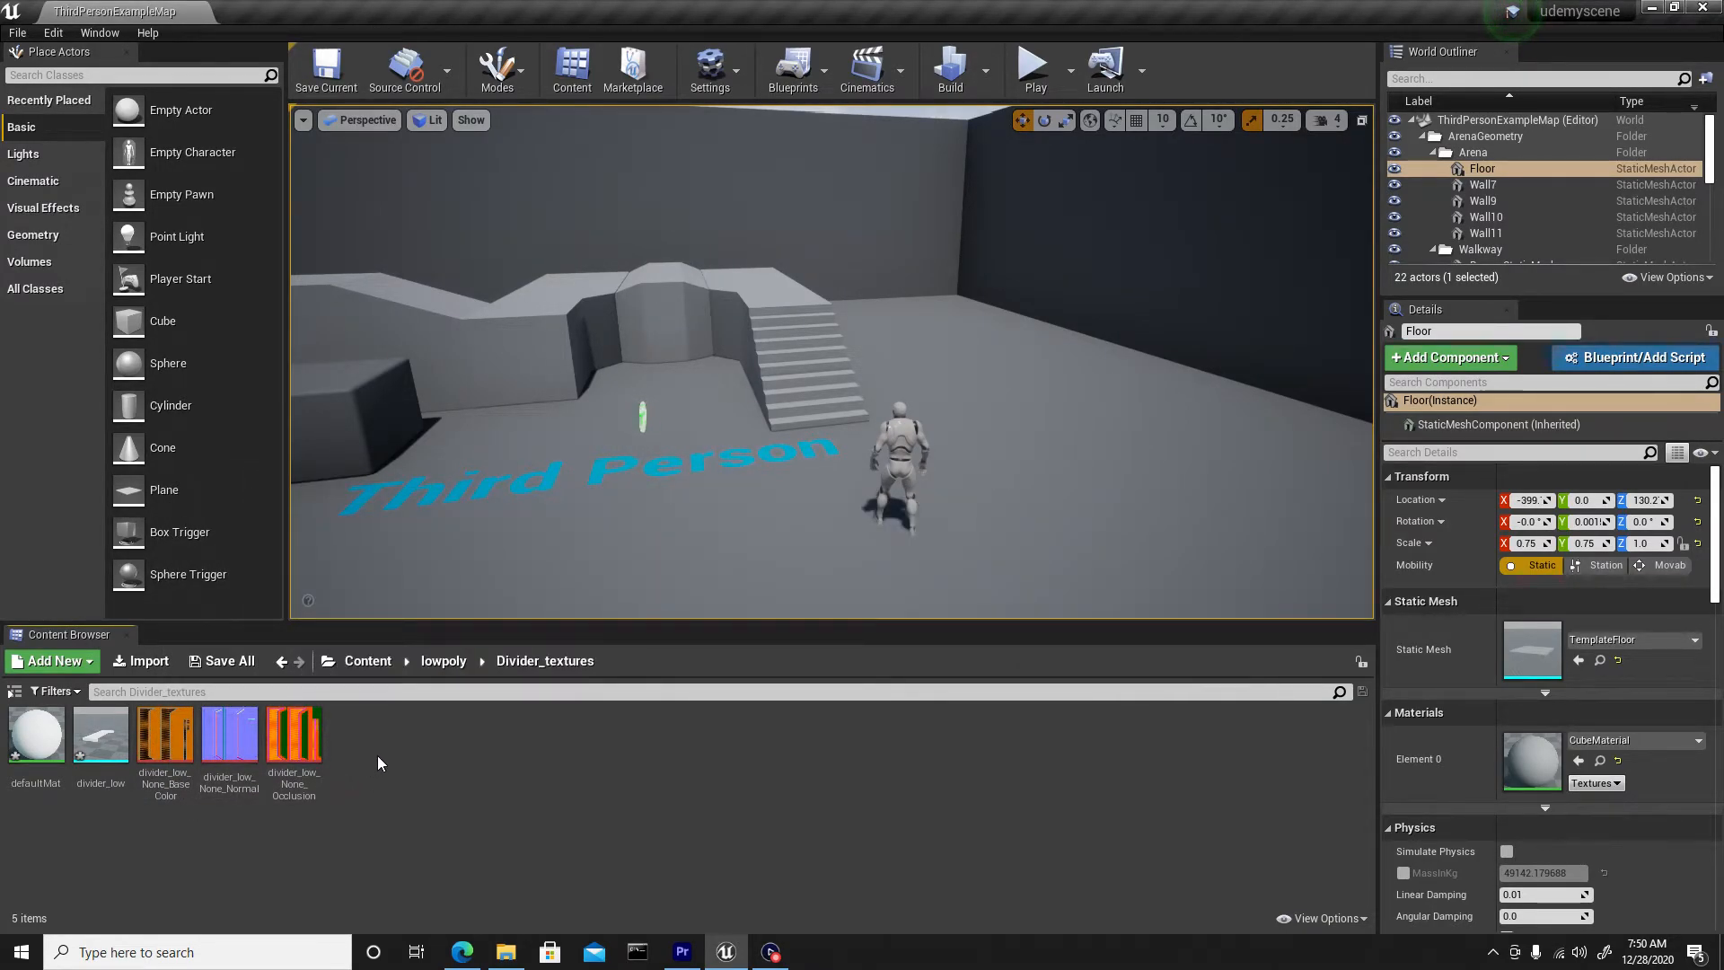
right_click(377, 756)
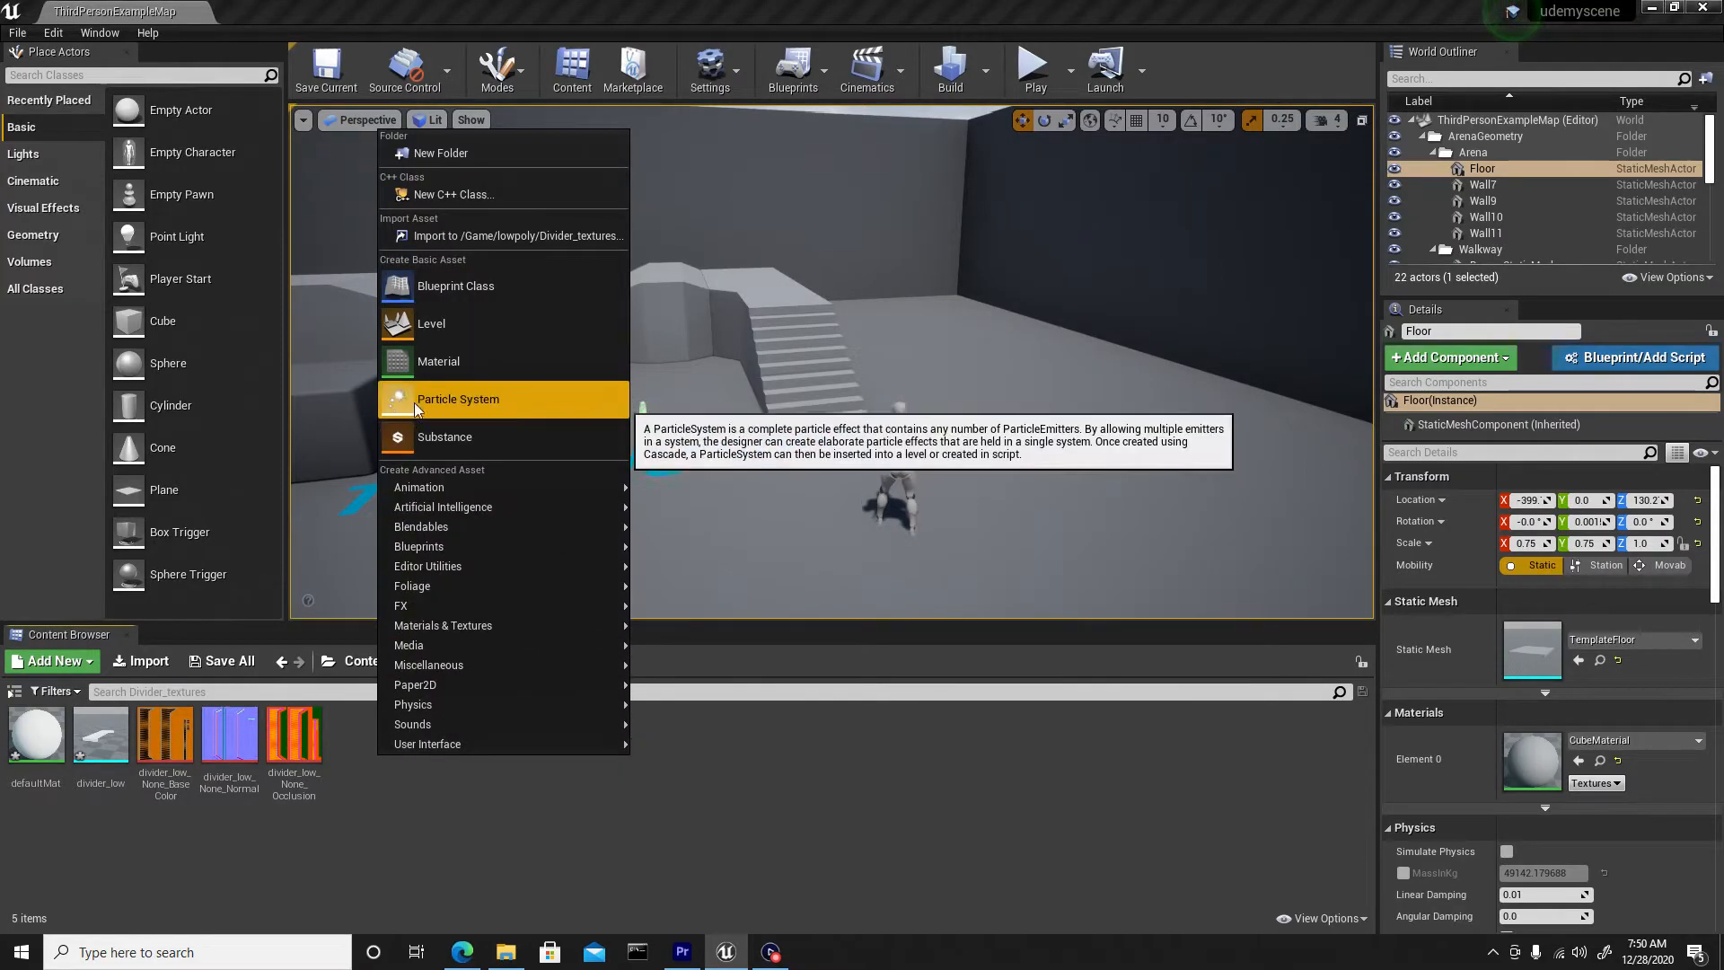
left_click(456, 363)
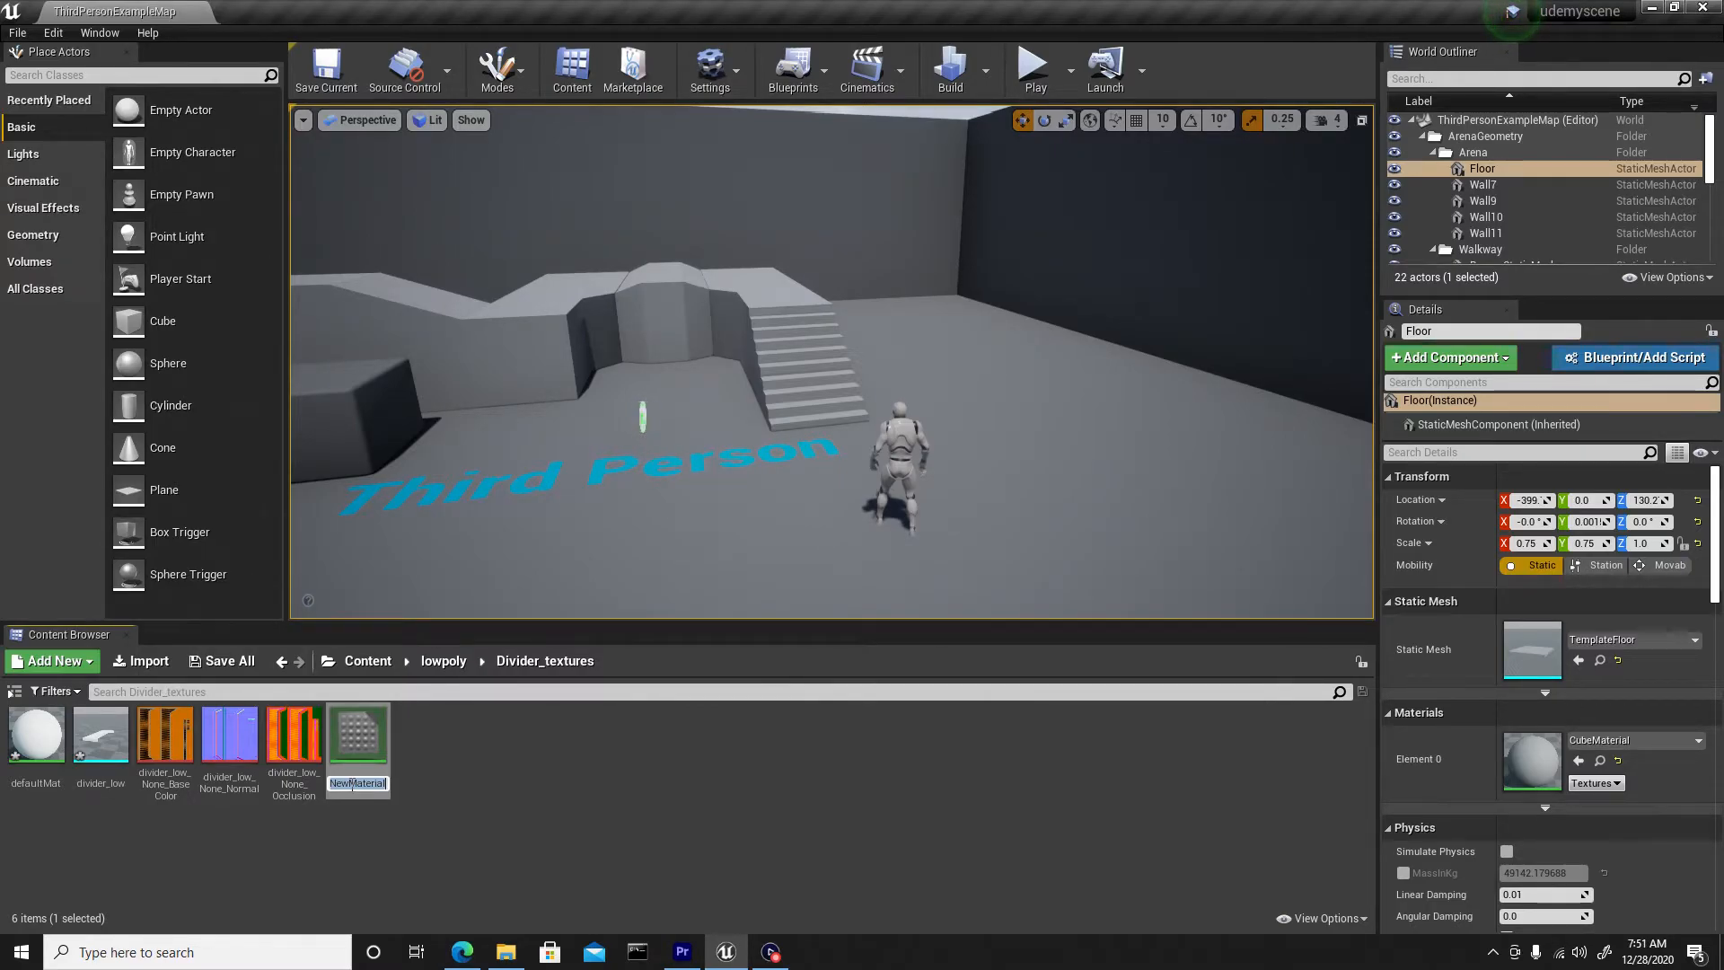
type("p")
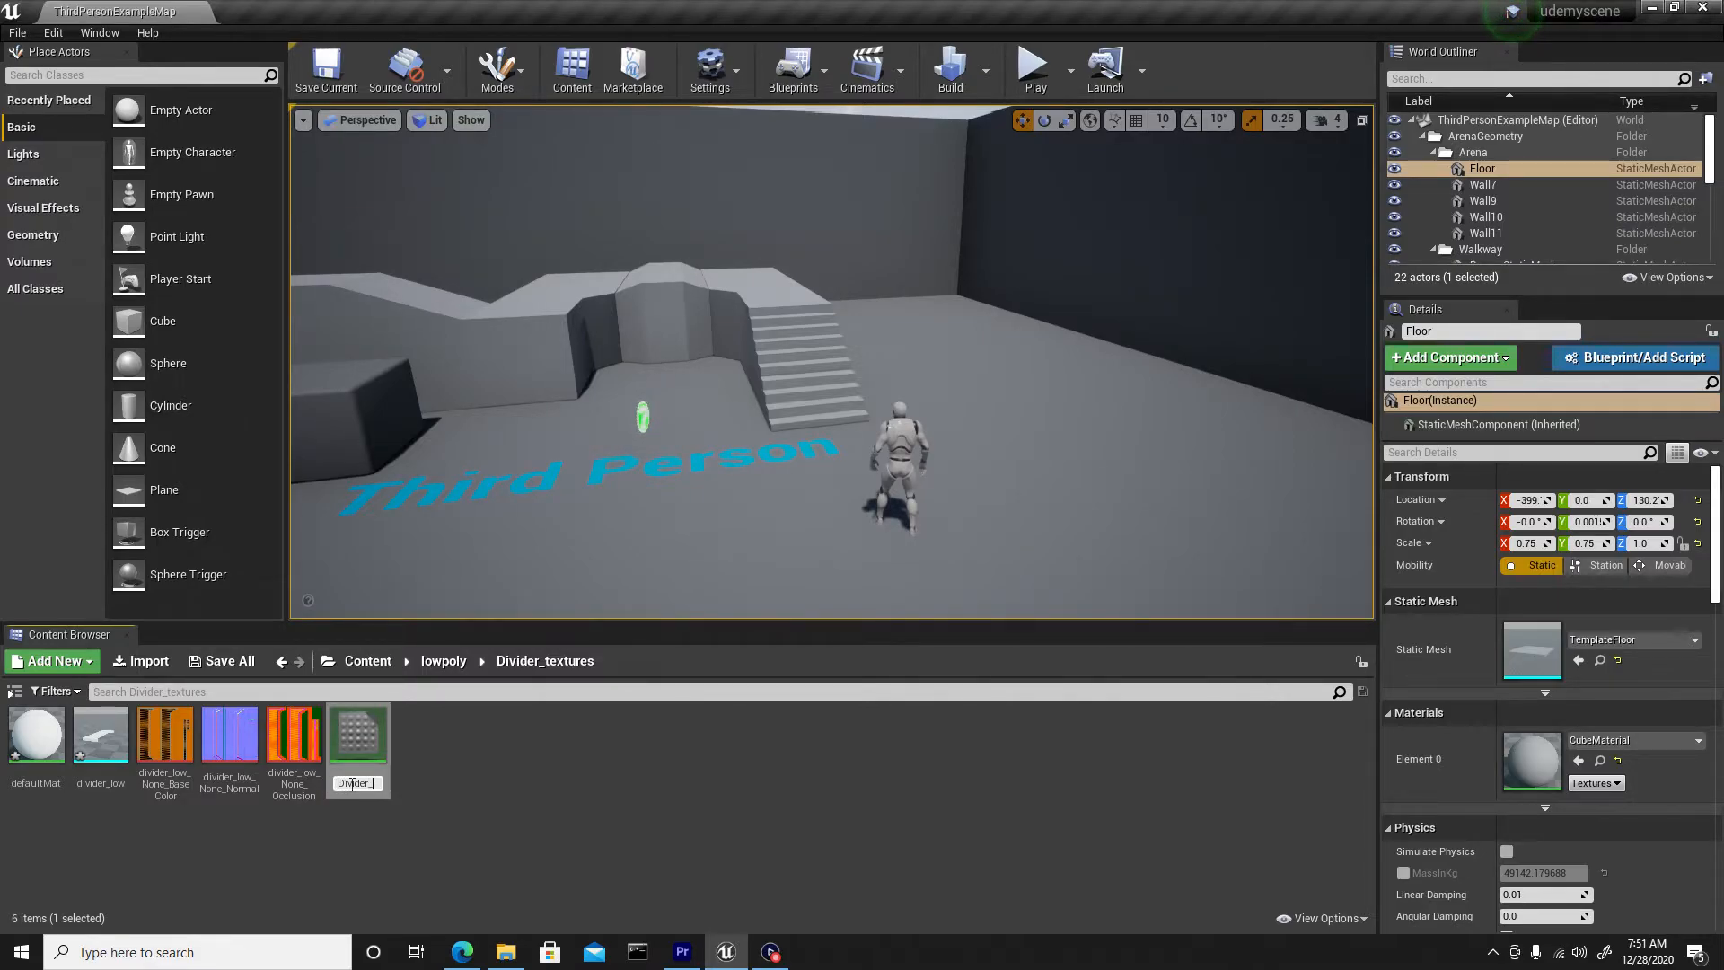
type("Divider_Mat")
key("Return")
left_click(495, 756)
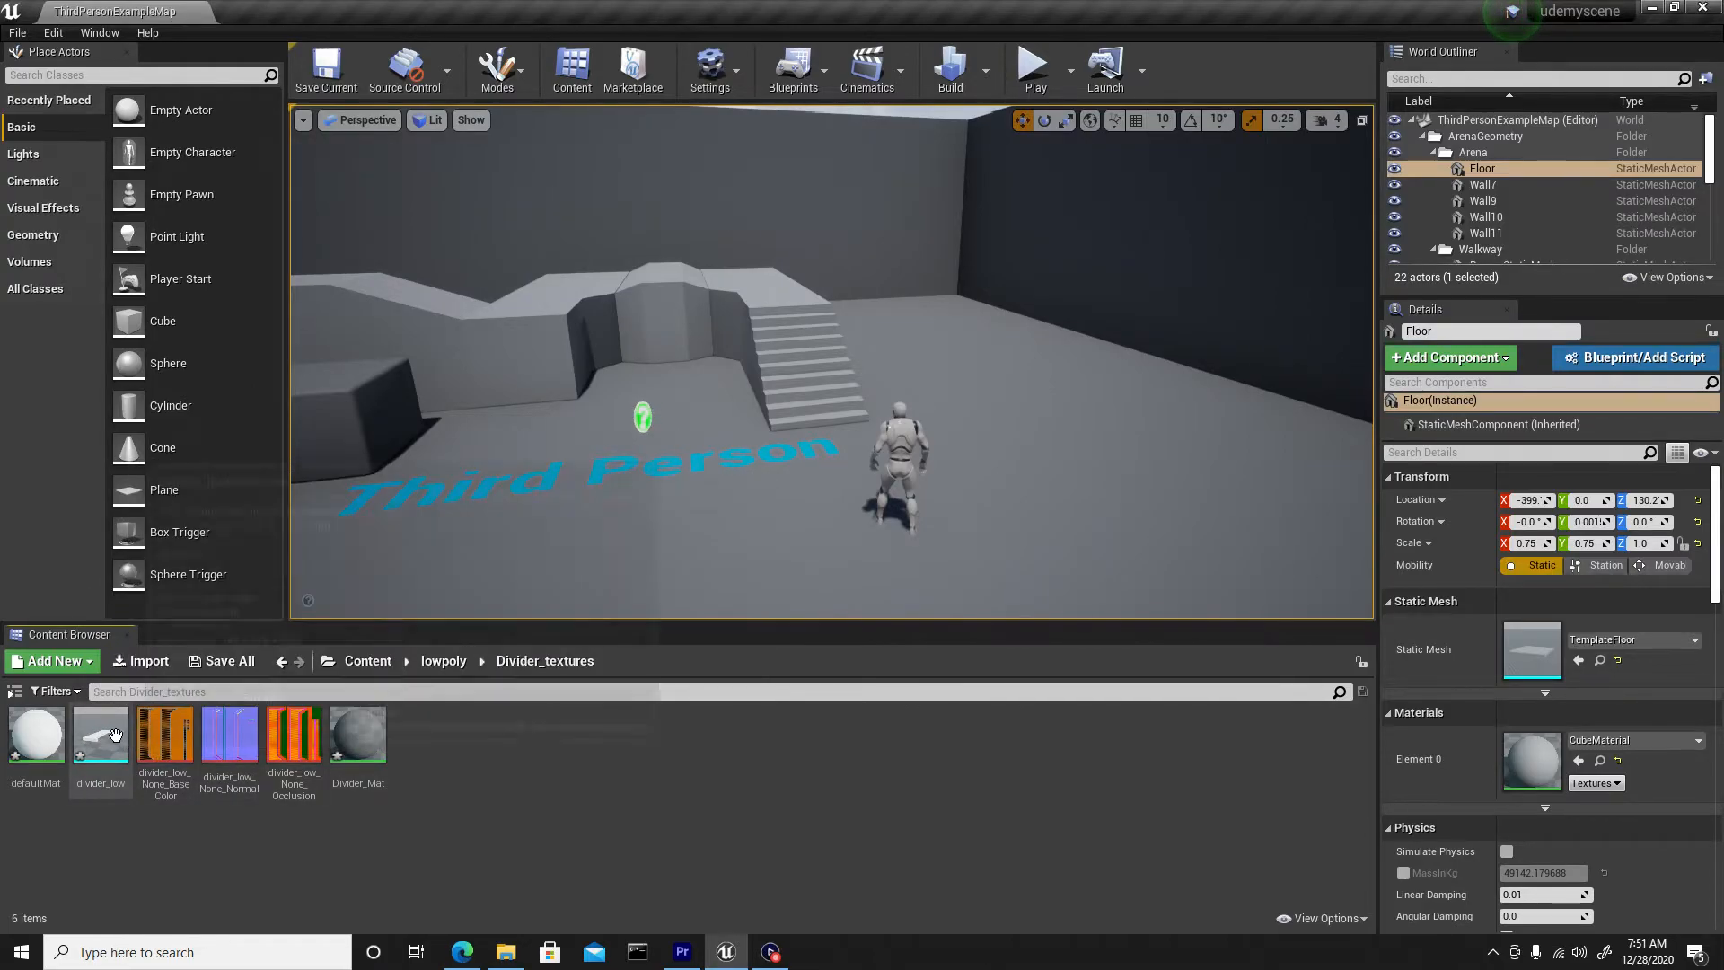
Open the divider_low mesh, inspect its untextured surface and close it.
double_click(100, 736)
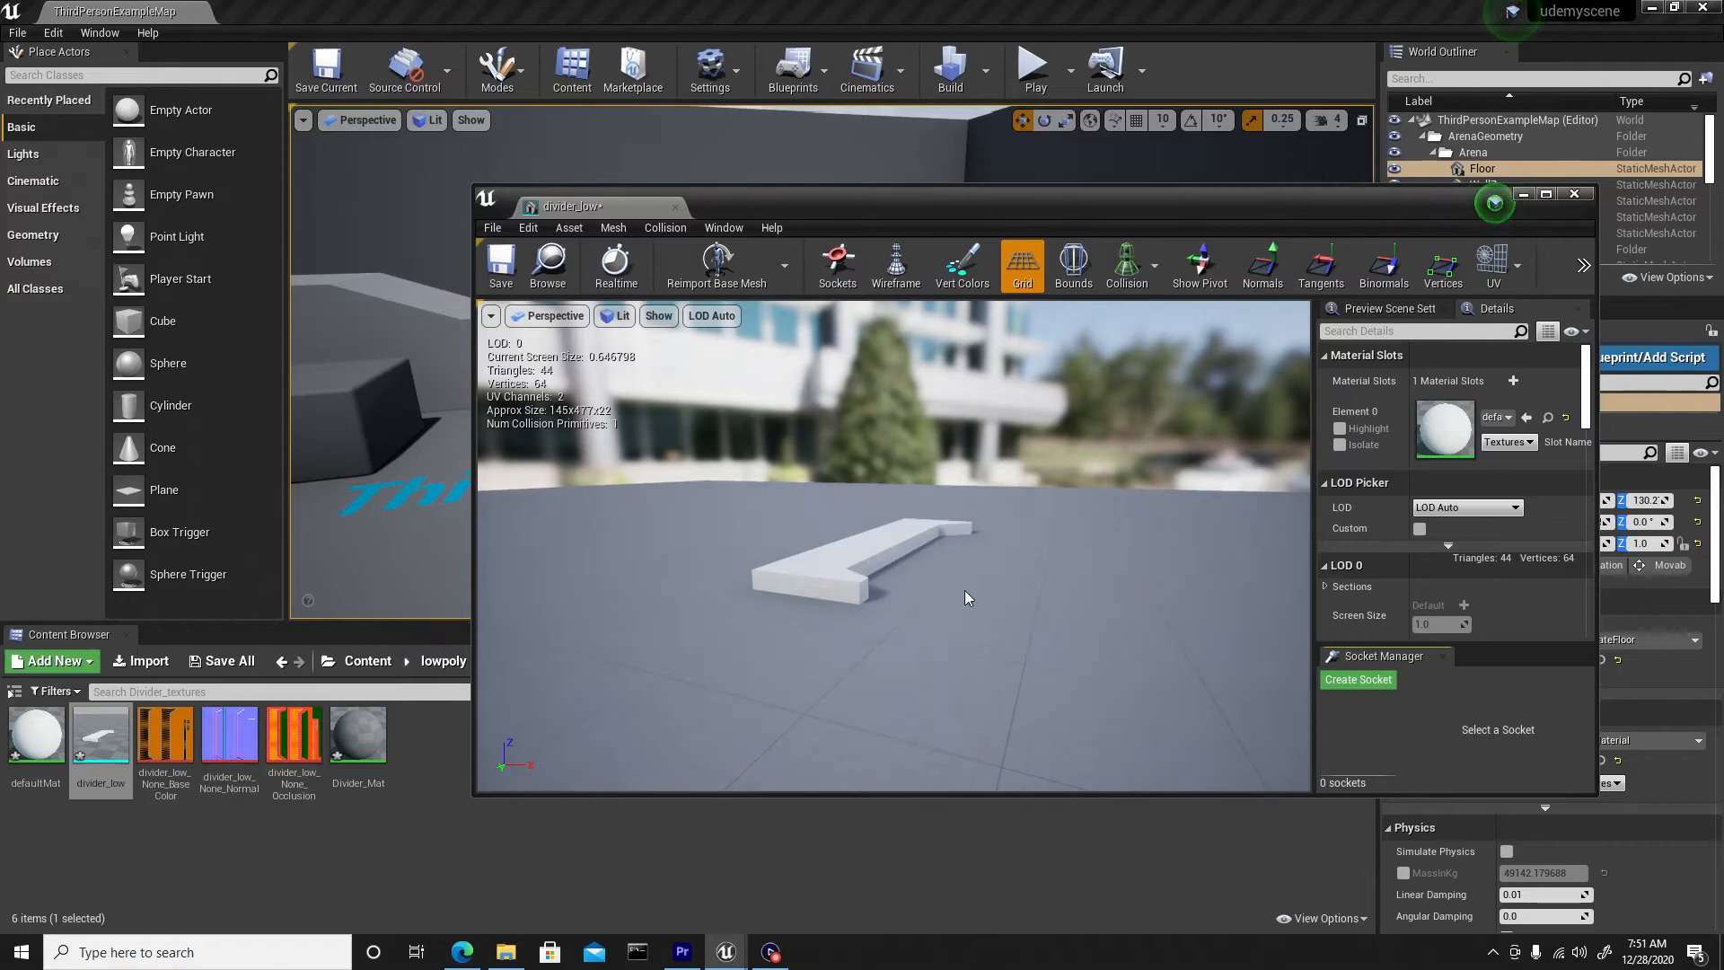
left_click_drag(955, 541, 945, 463)
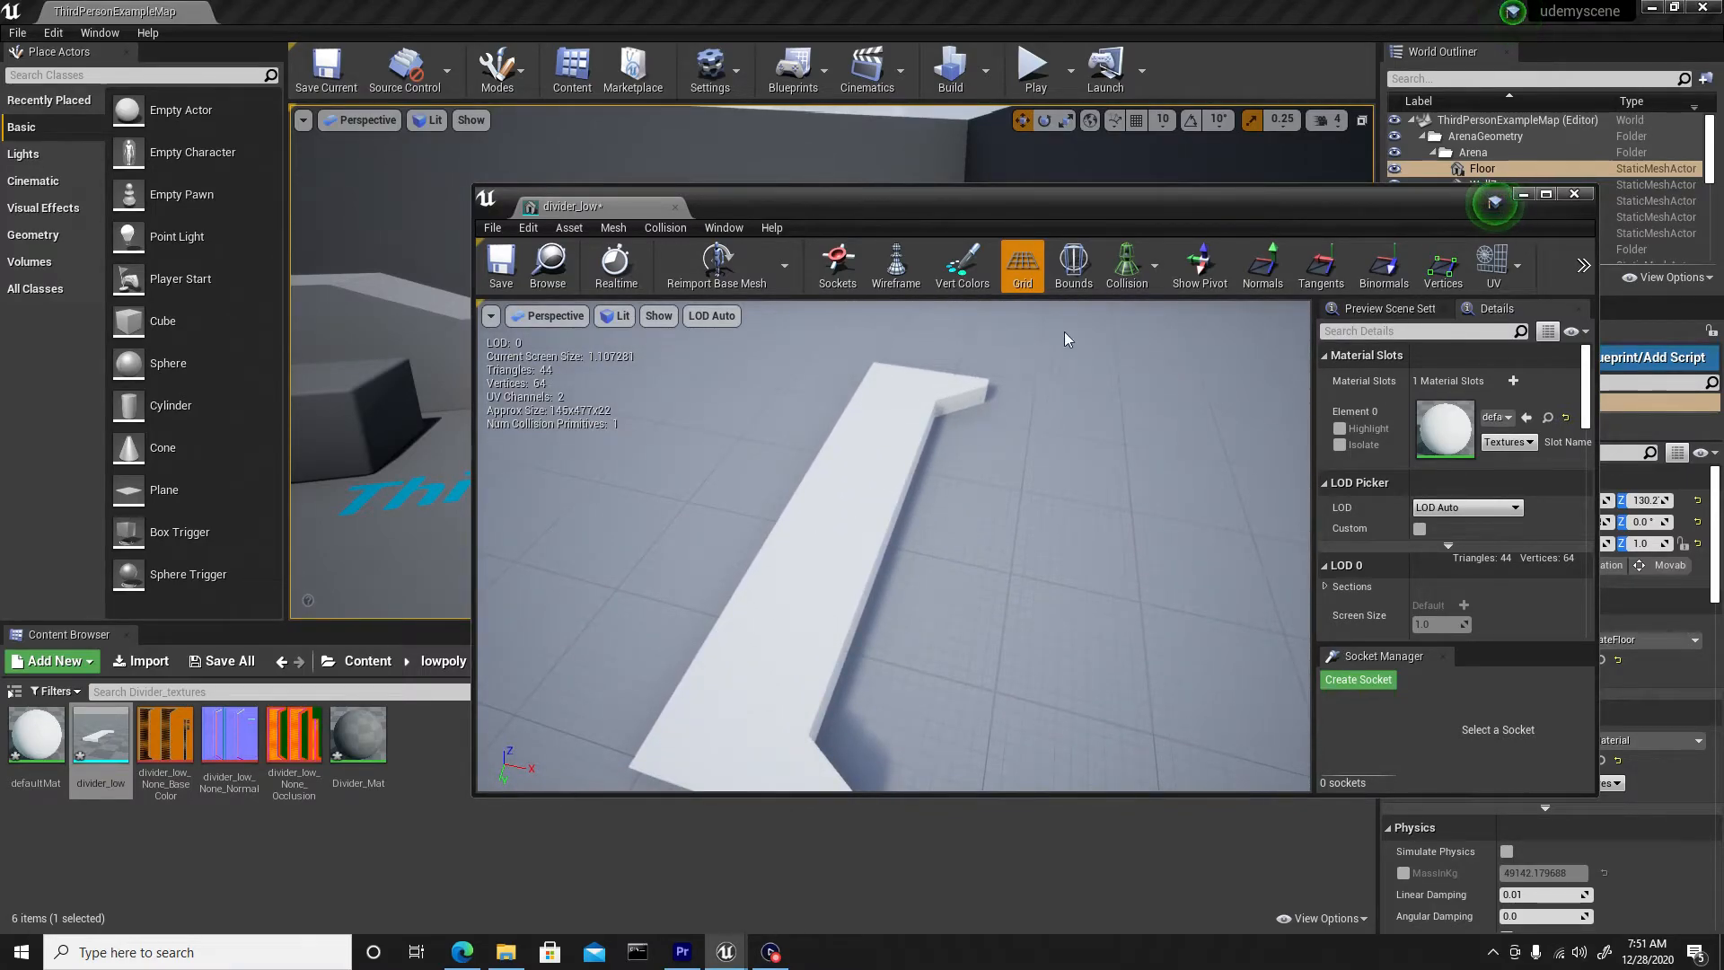
left_click(1576, 196)
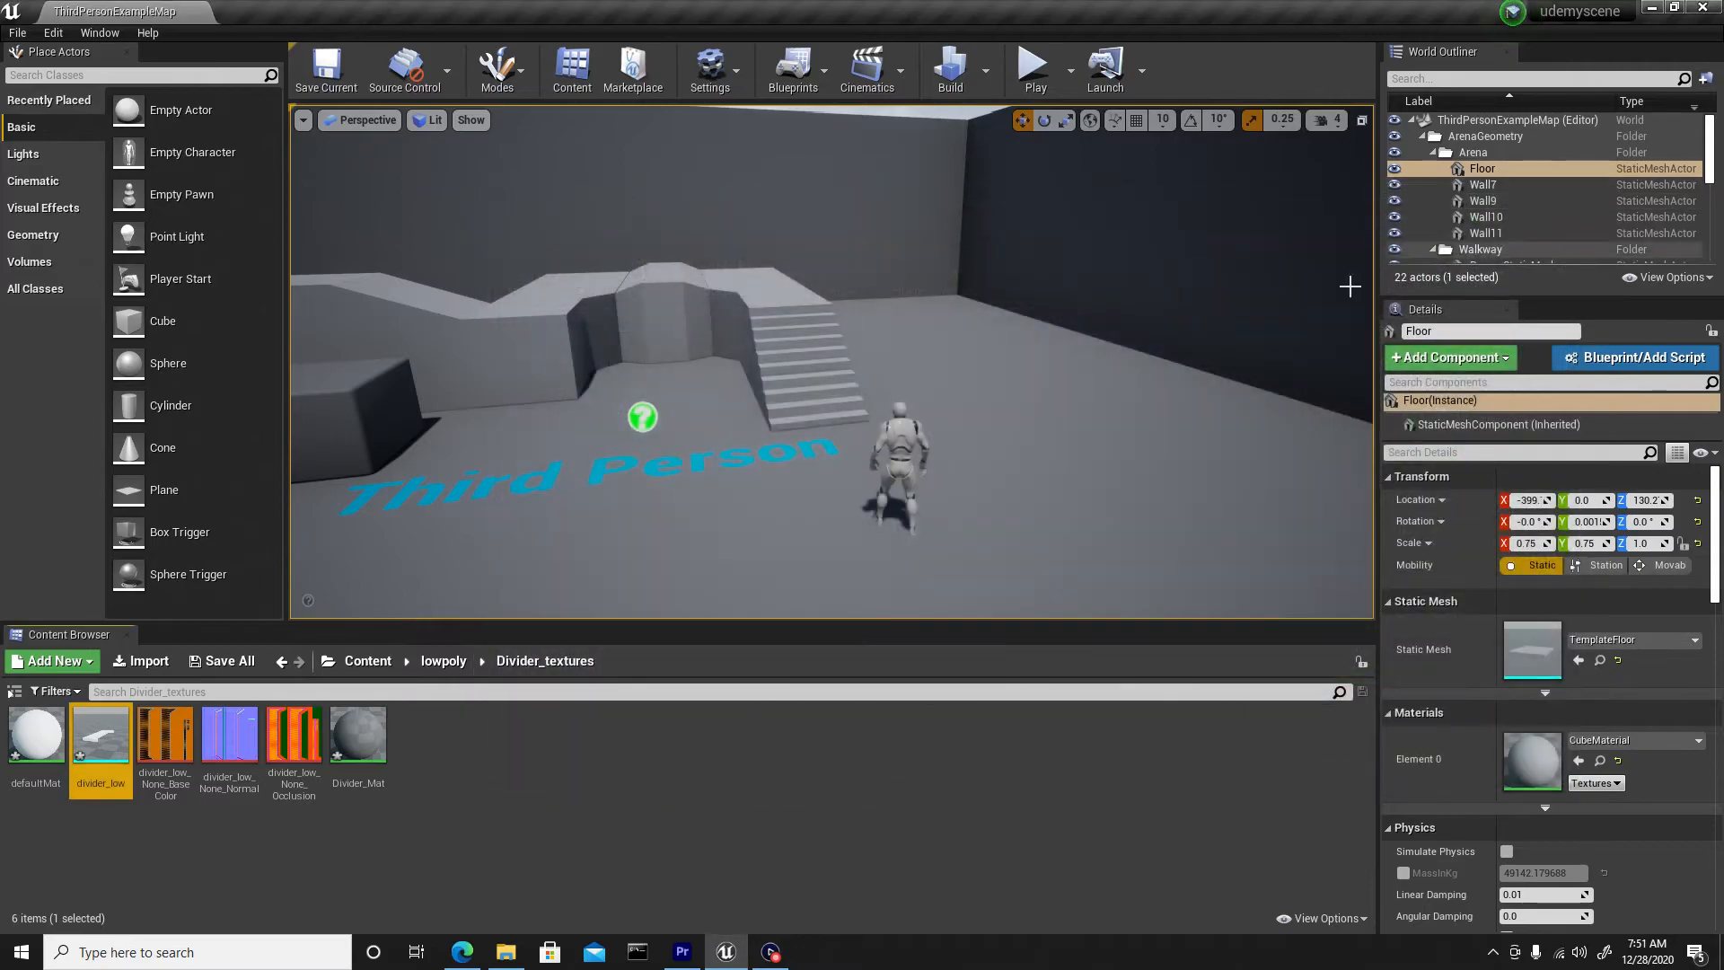
Open Divider_Mat, add the divider's BaseColor, Normal and OcclusionRoughnessMetallic textures as texture samples, and spread the overlapping nodes apart.
double_click(359, 737)
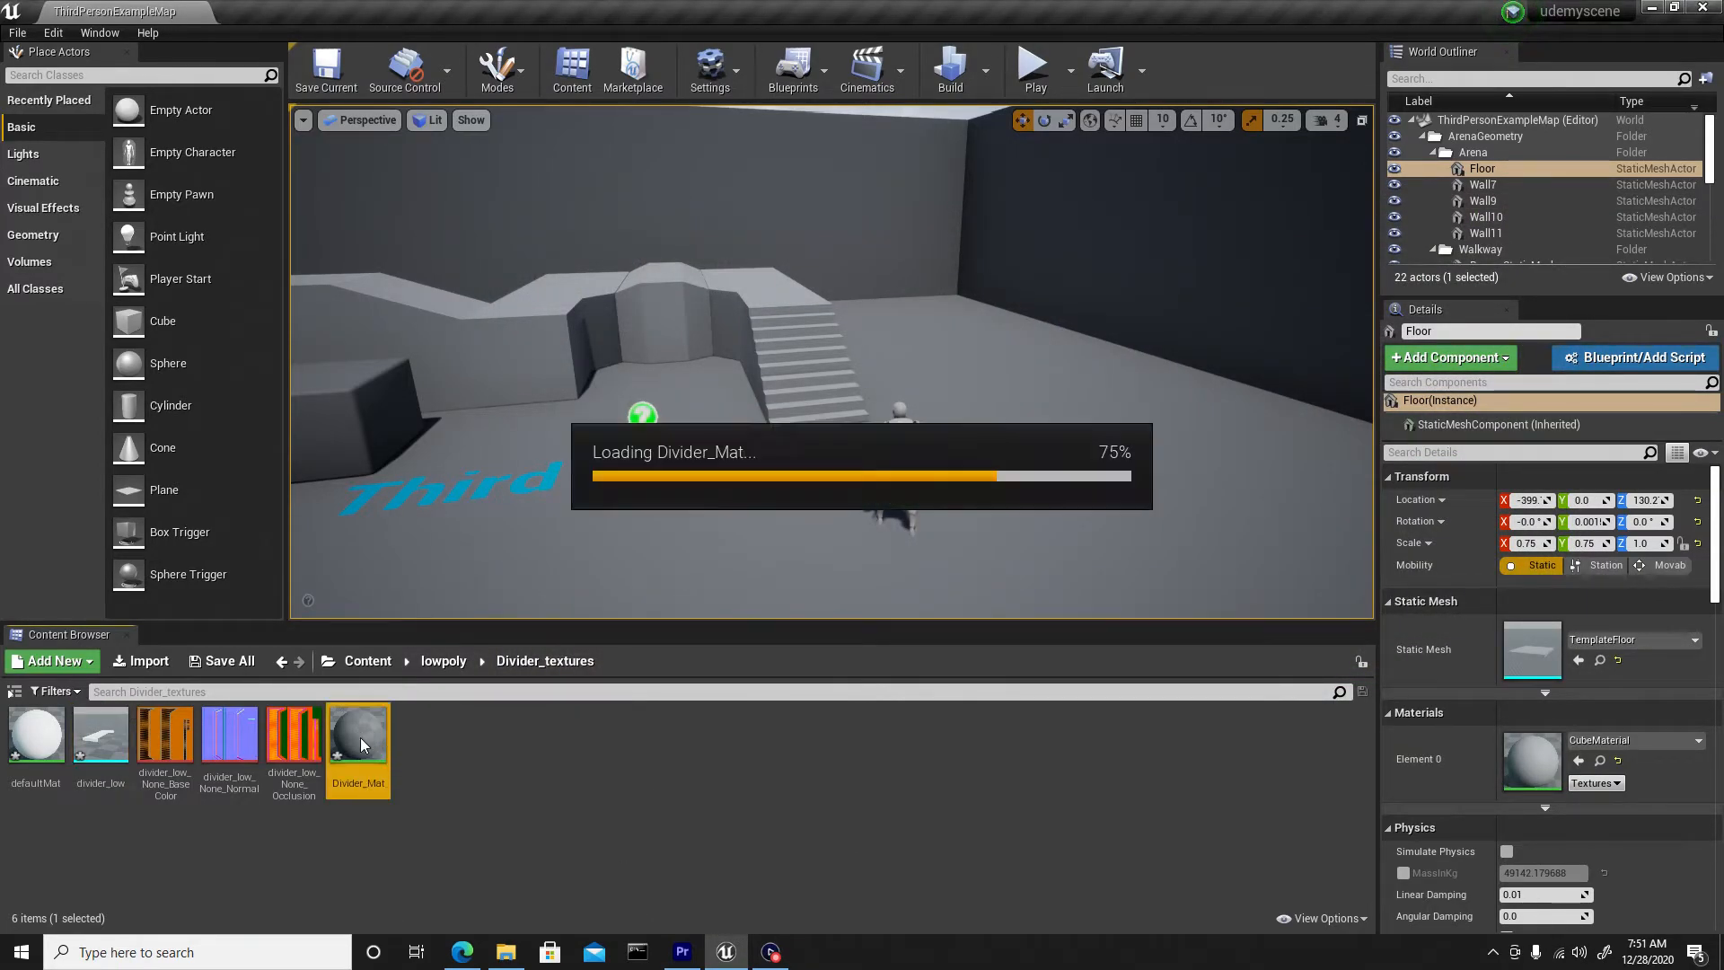
scroll(942, 430, "down", 2)
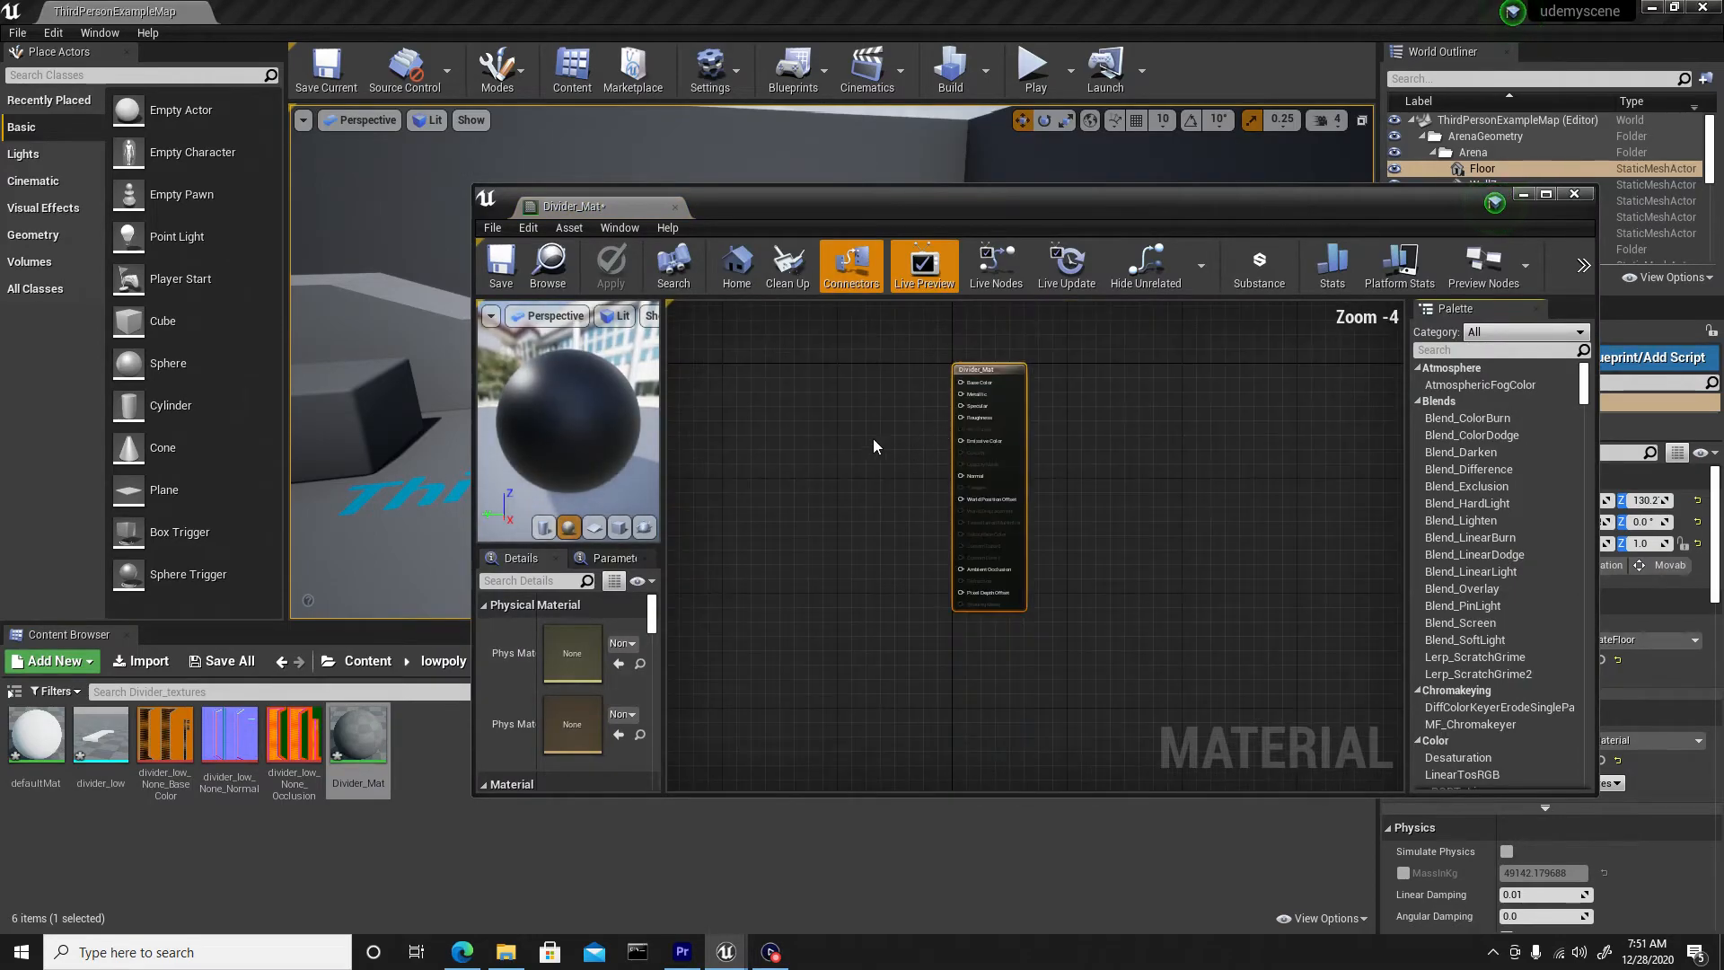
right_click_drag(865, 430, 948, 506)
scroll(1033, 502, "up", 2)
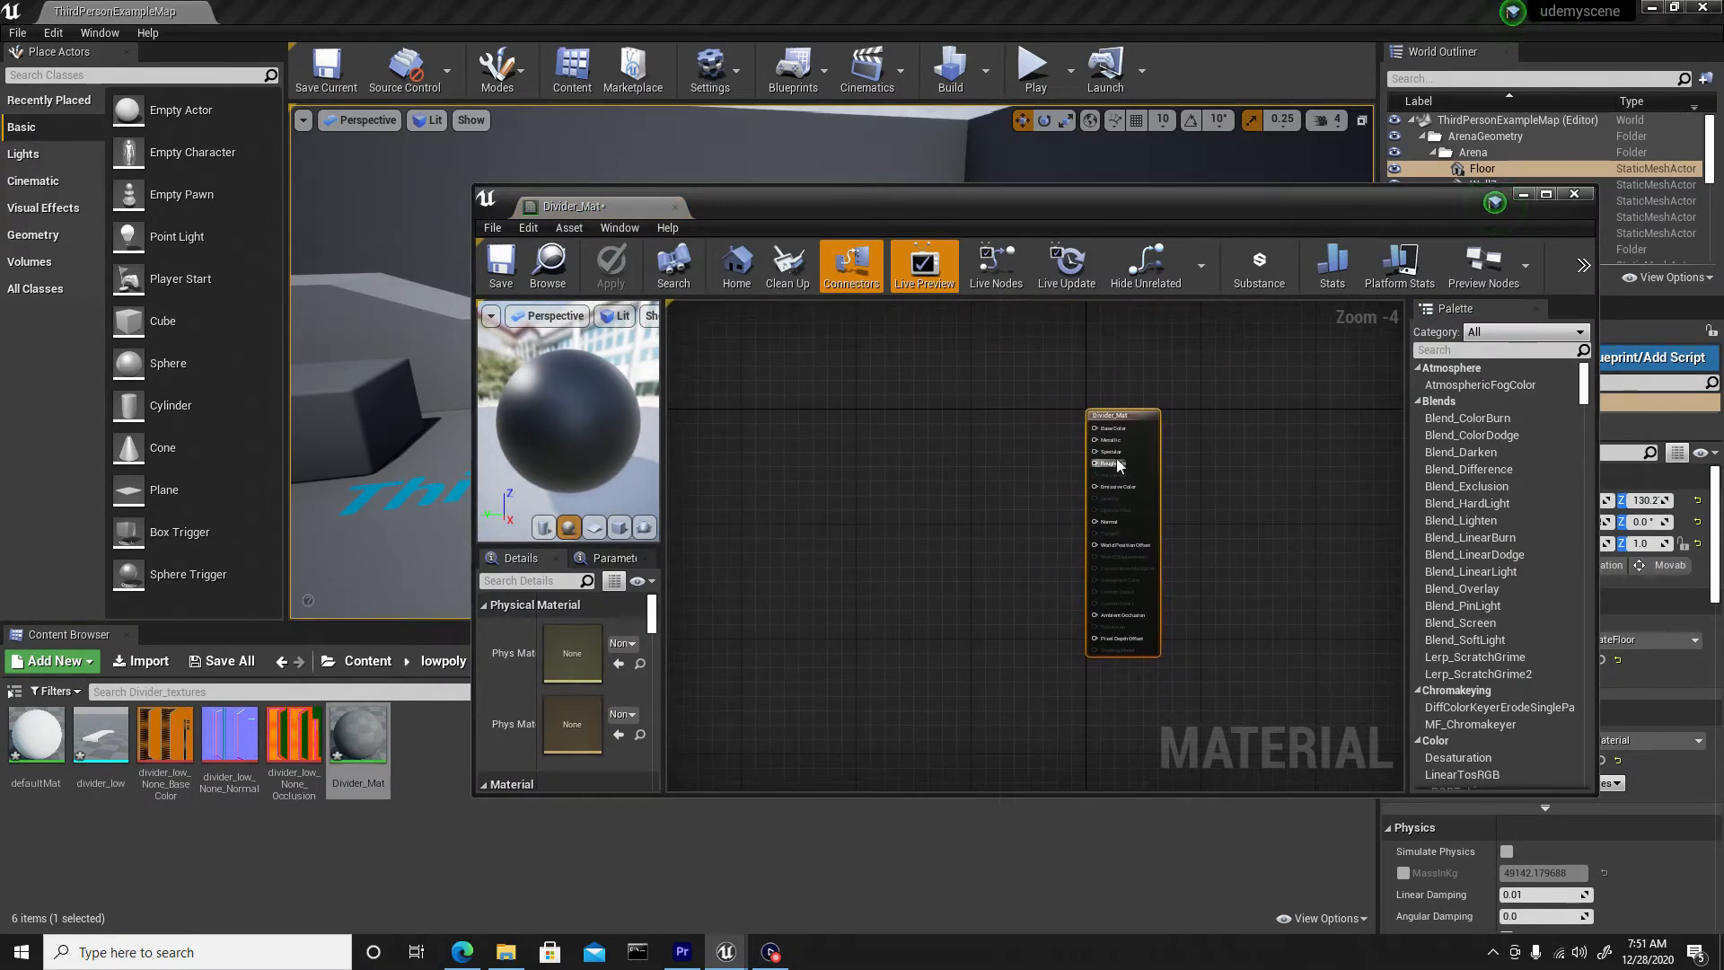
left_click(396, 851)
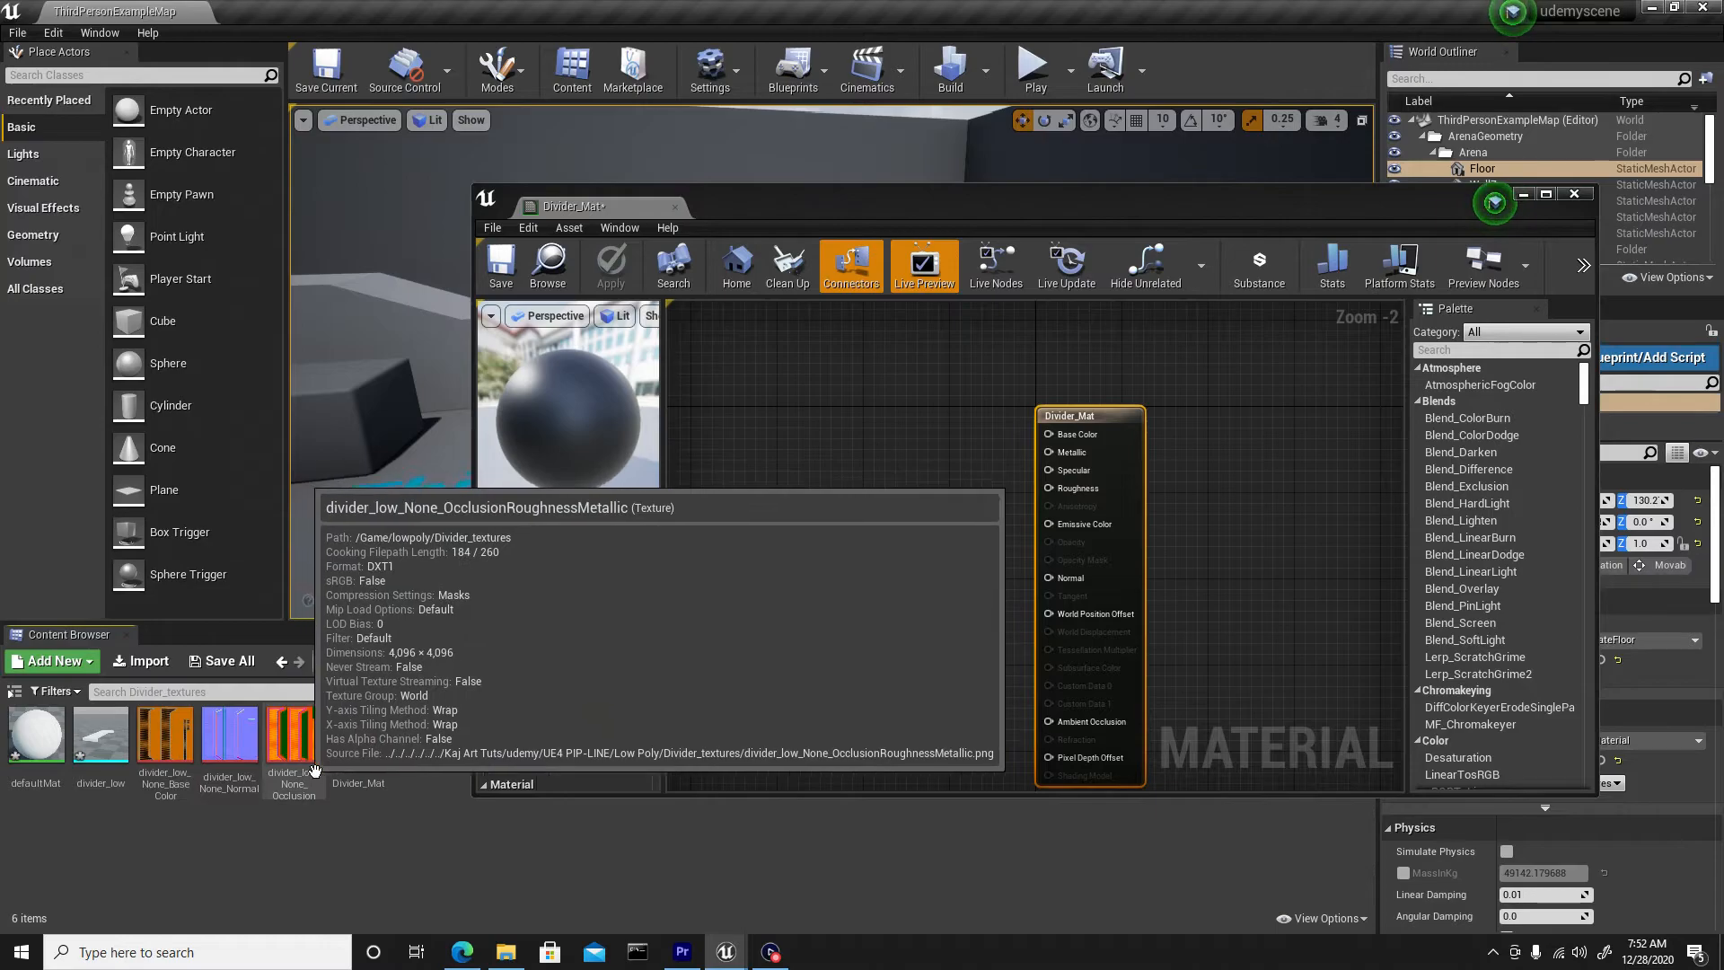
left_click(169, 736)
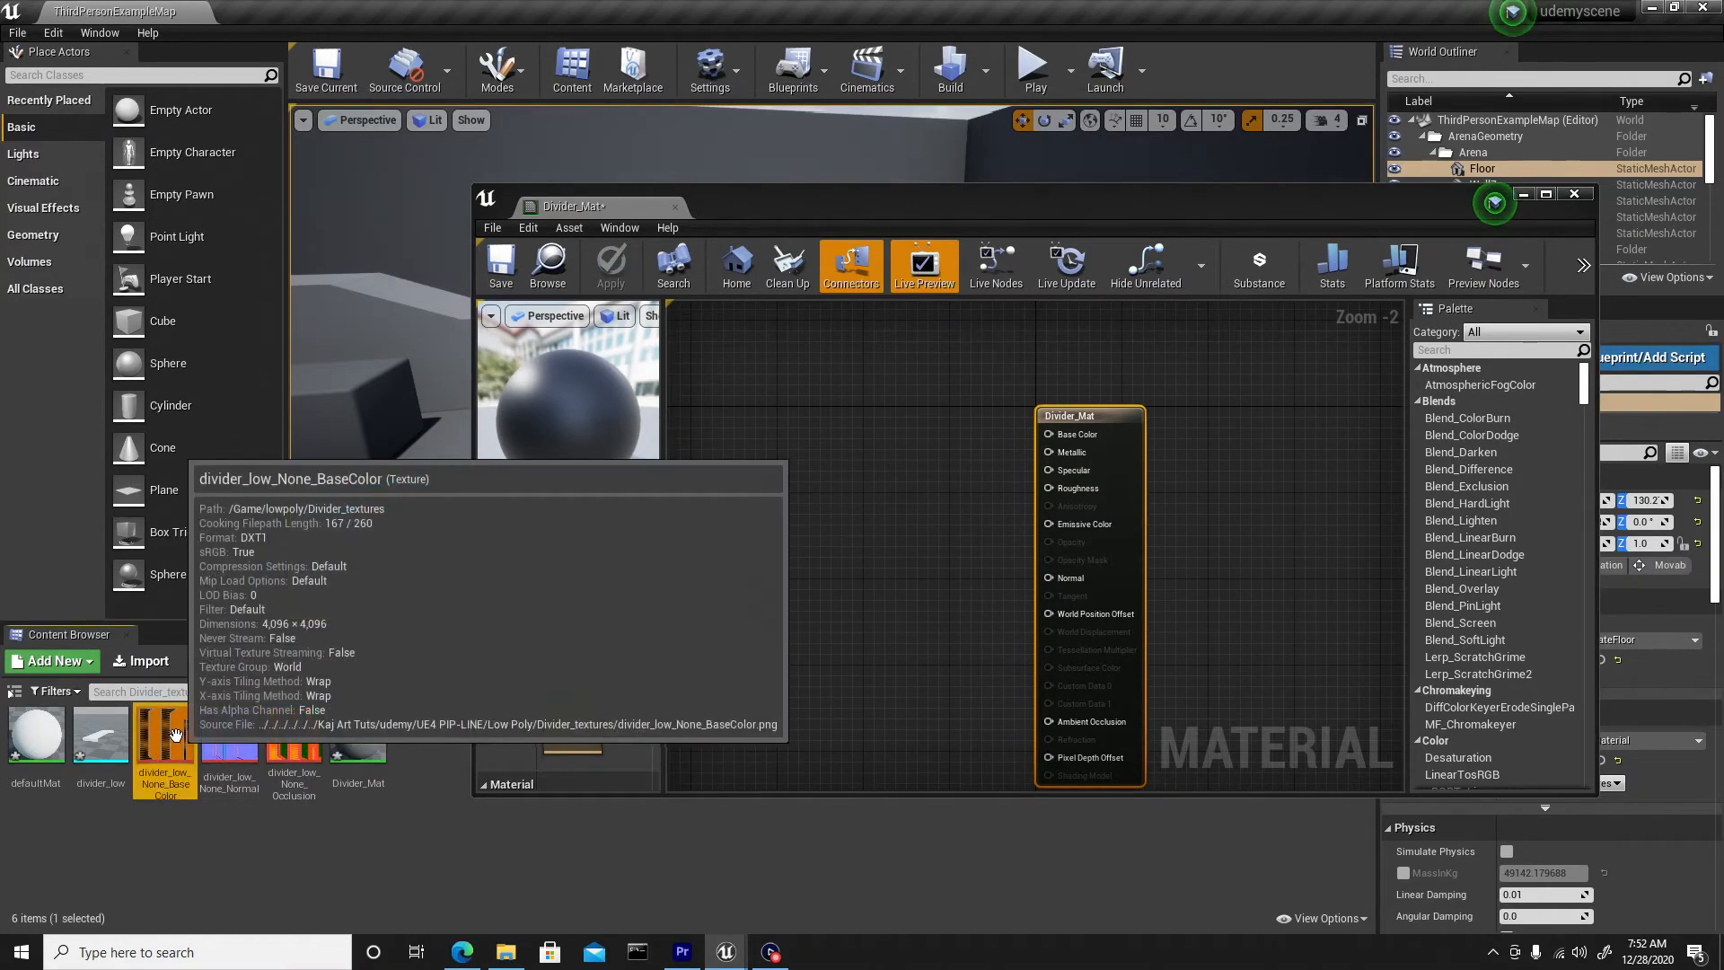
left_click(298, 745, "shift")
left_click_drag(277, 738, 810, 412)
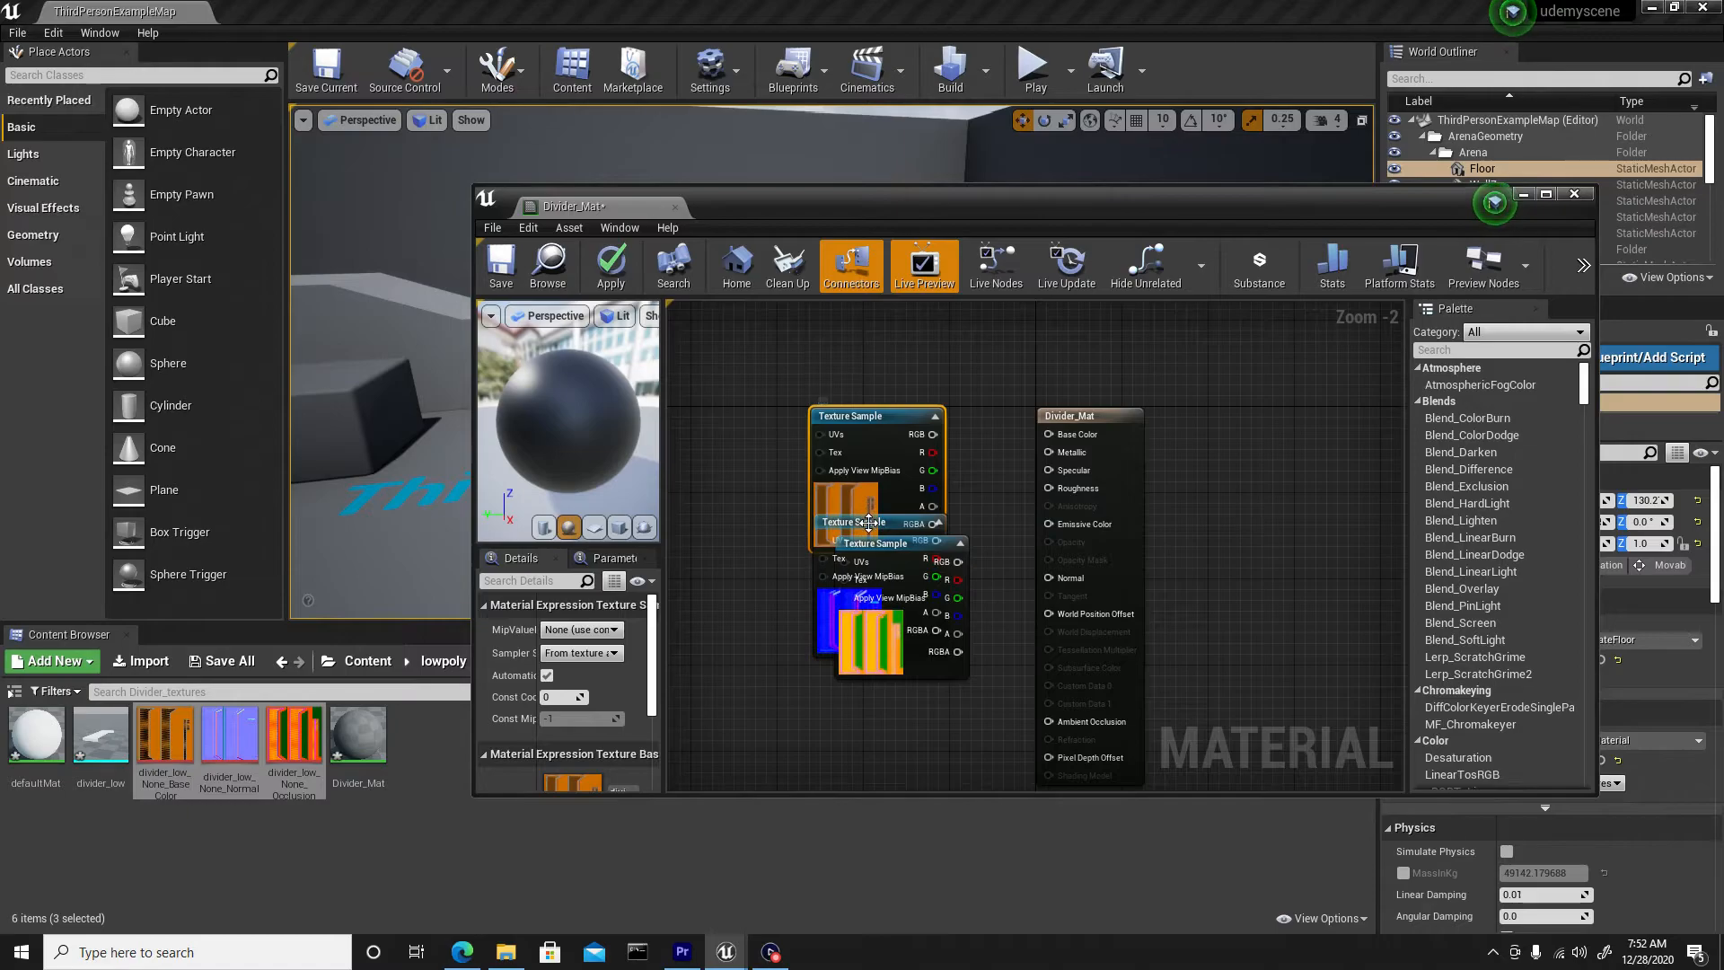
left_click_drag(863, 529, 731, 531)
left_click_drag(884, 566, 850, 707)
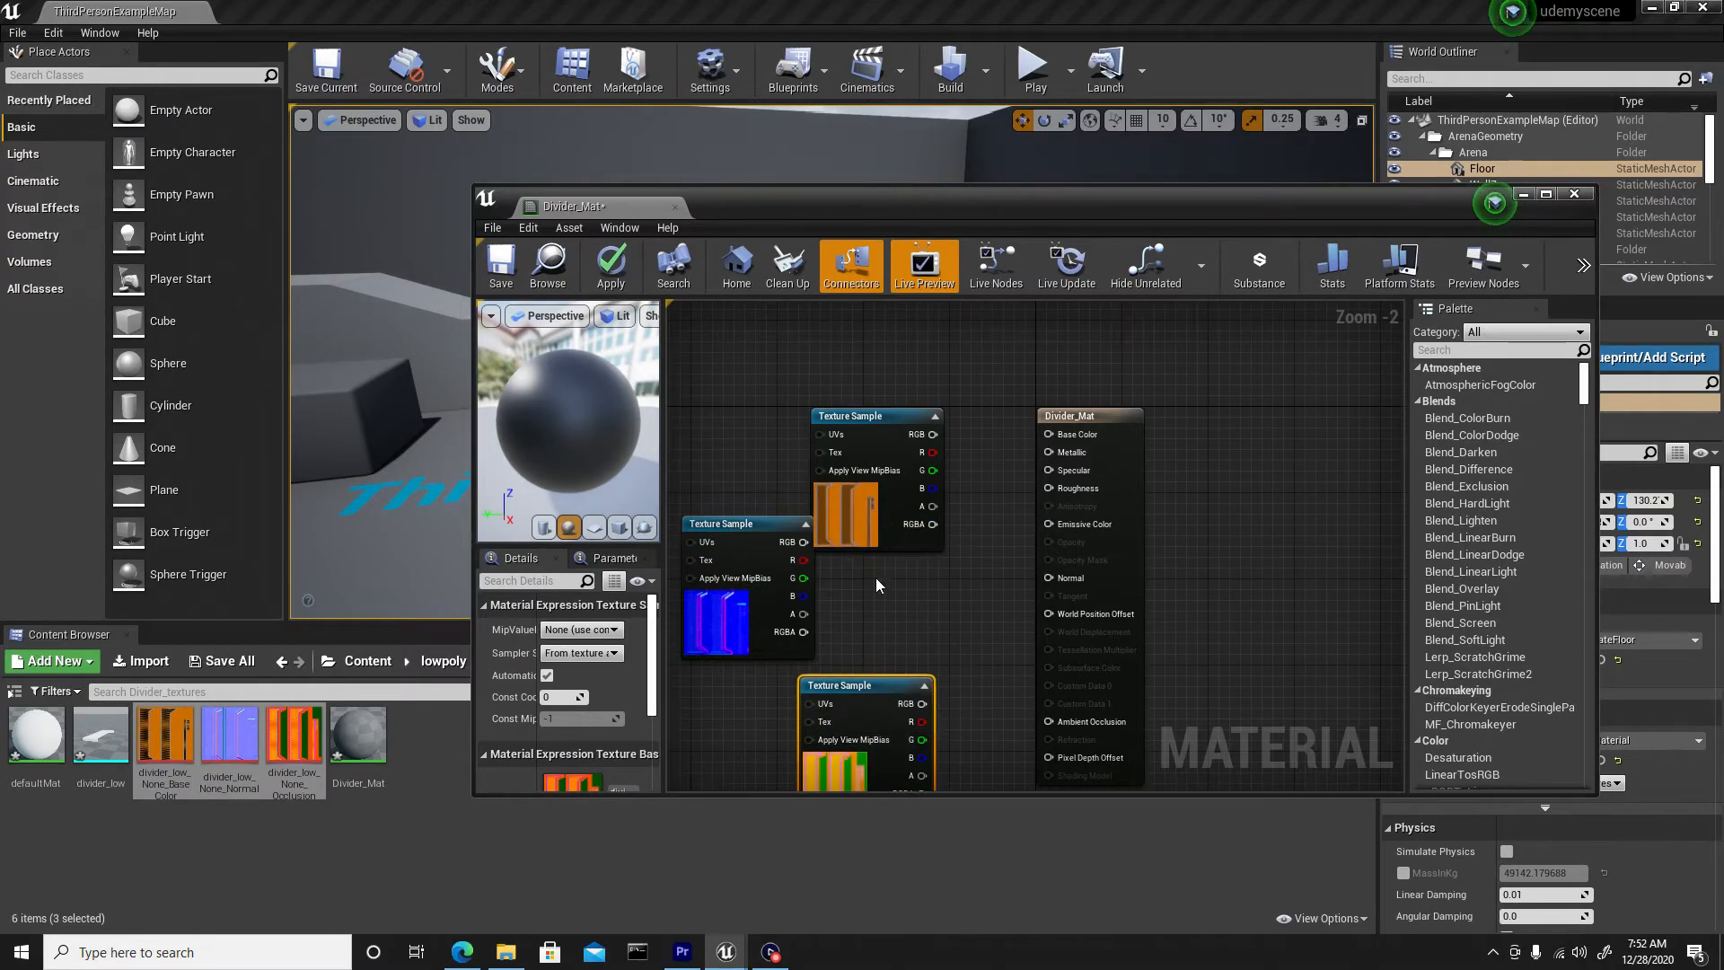
Connect the BaseColor sample's RGB to Base Color and the Normal sample's RGB to Normal, spacing the nodes out.
left_click_drag(862, 420, 1056, 436)
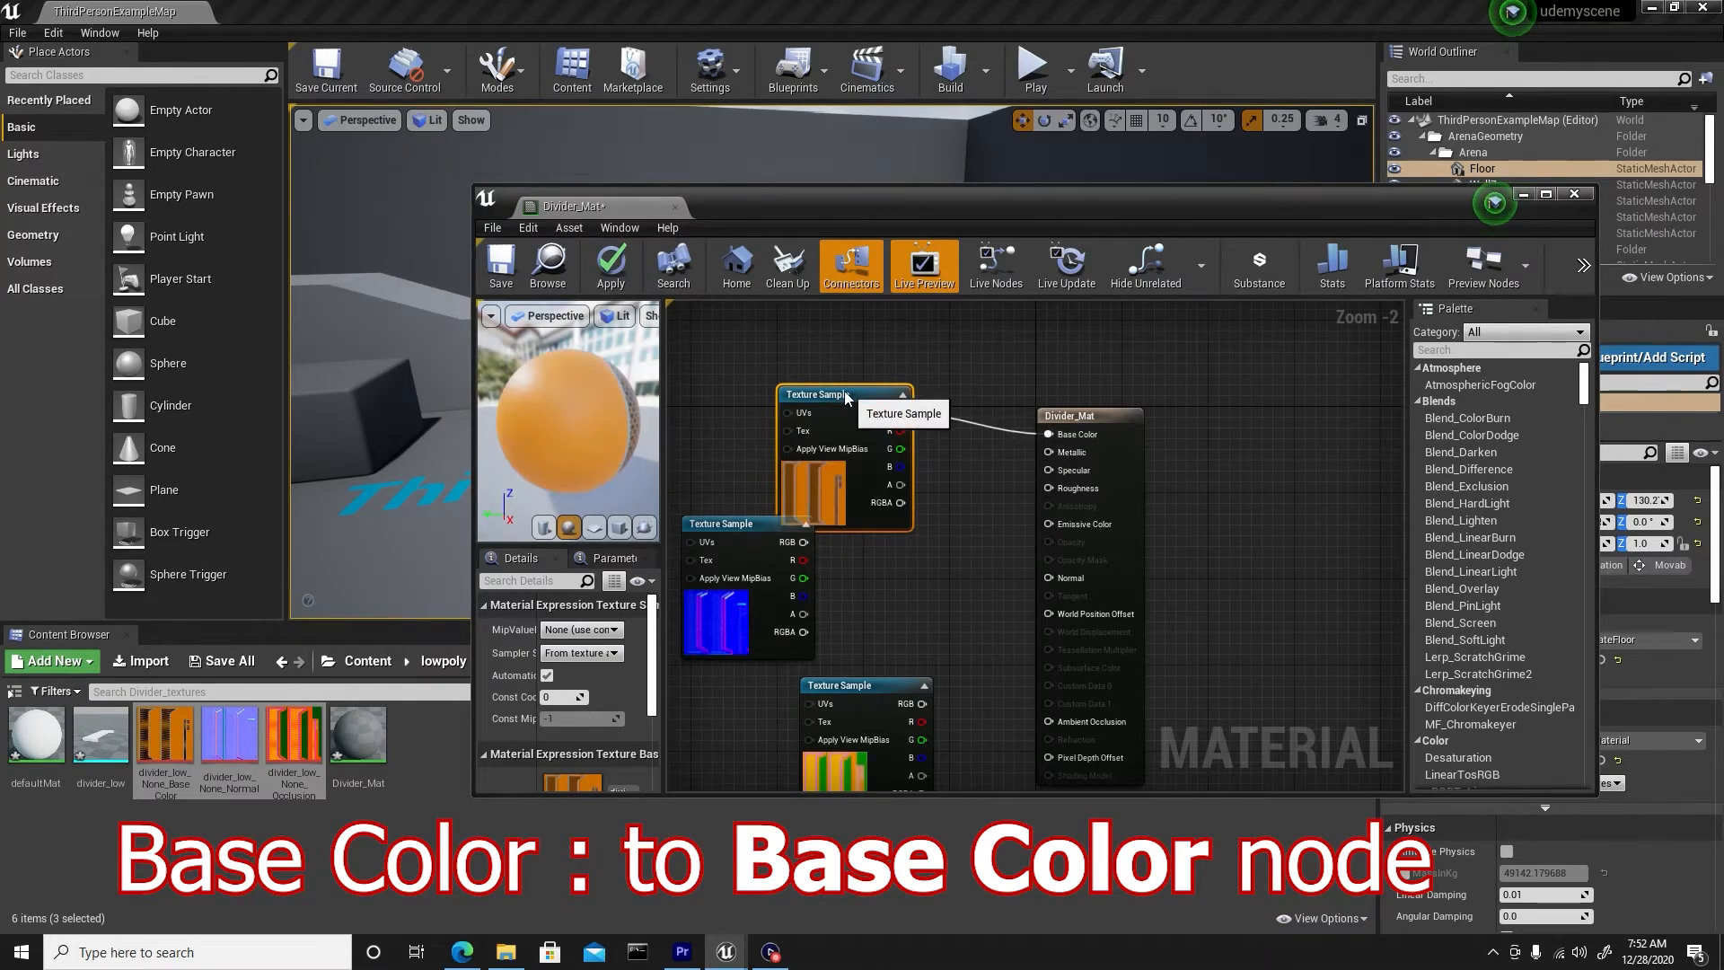
left_click_drag(844, 392, 790, 325)
left_click_drag(724, 543, 735, 499)
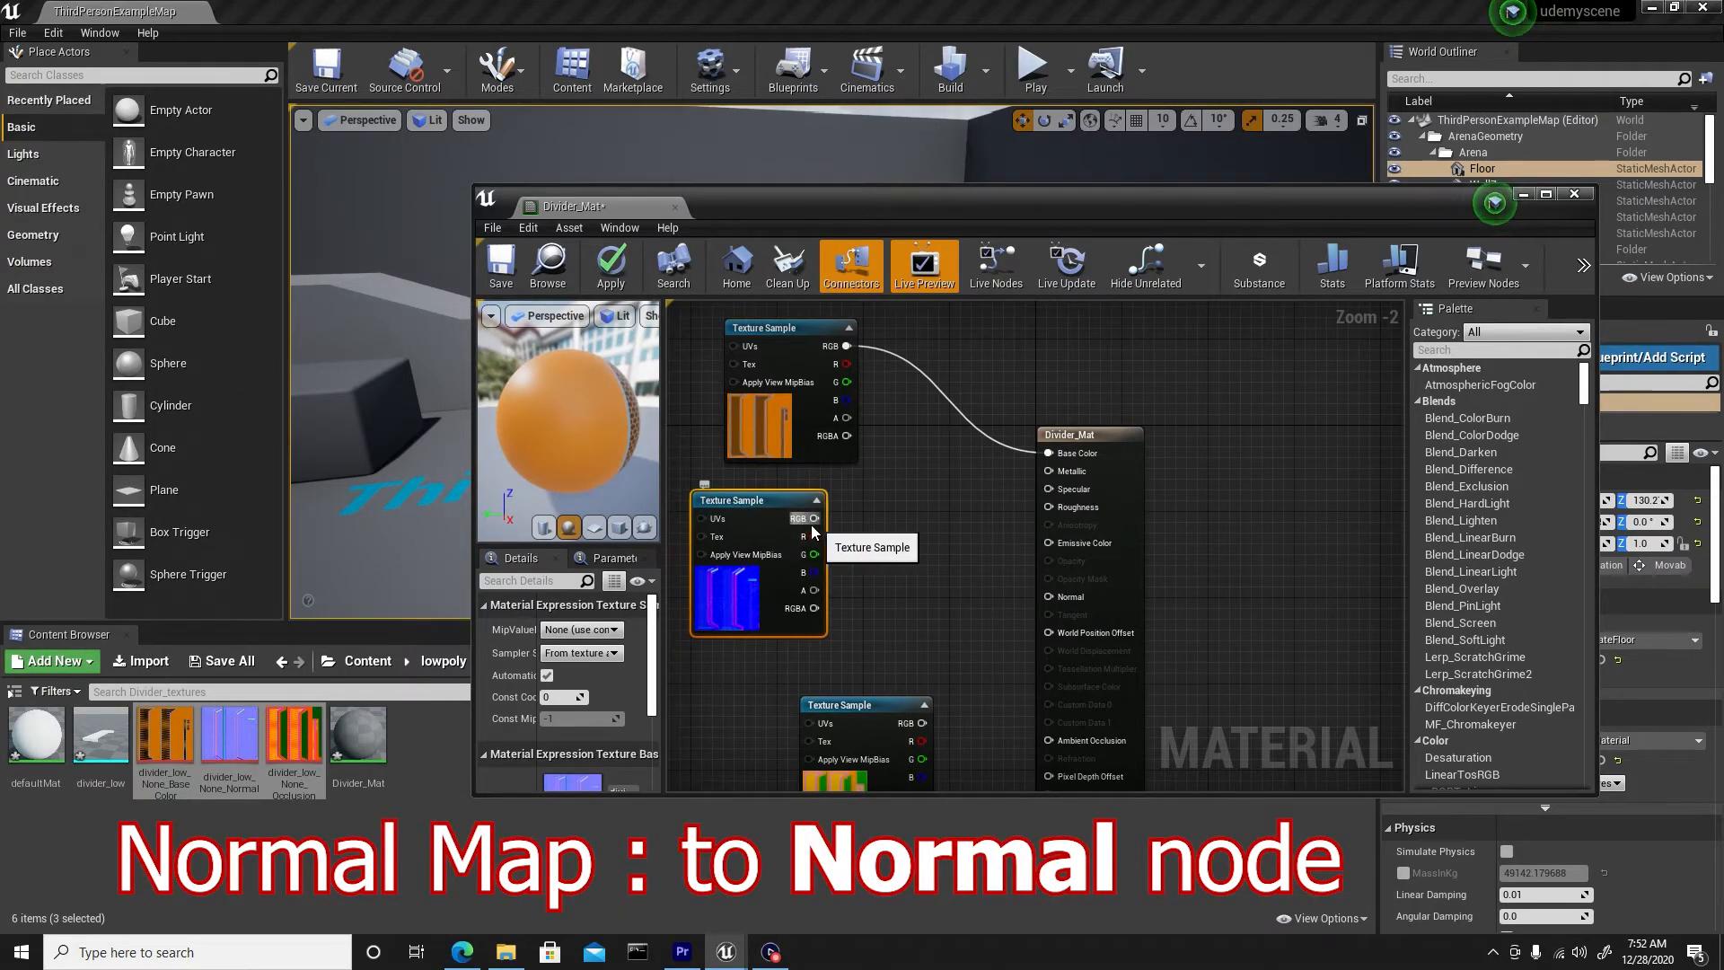
left_click_drag(817, 525, 1059, 595)
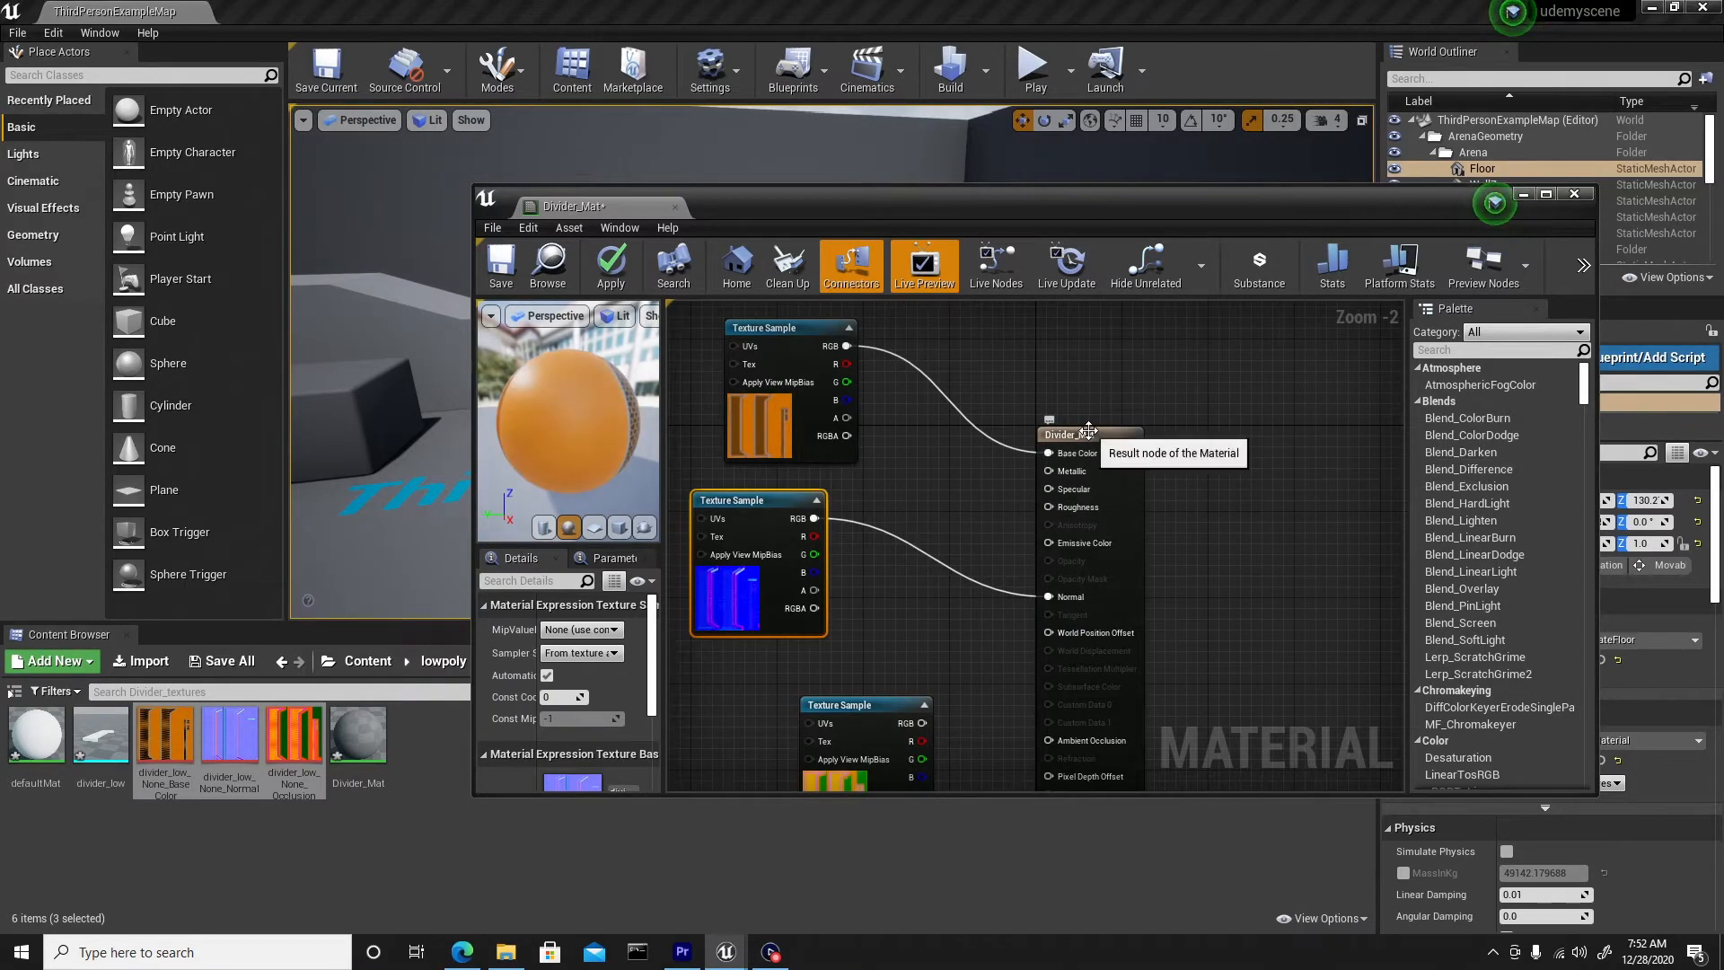
left_click_drag(1078, 437, 1173, 383)
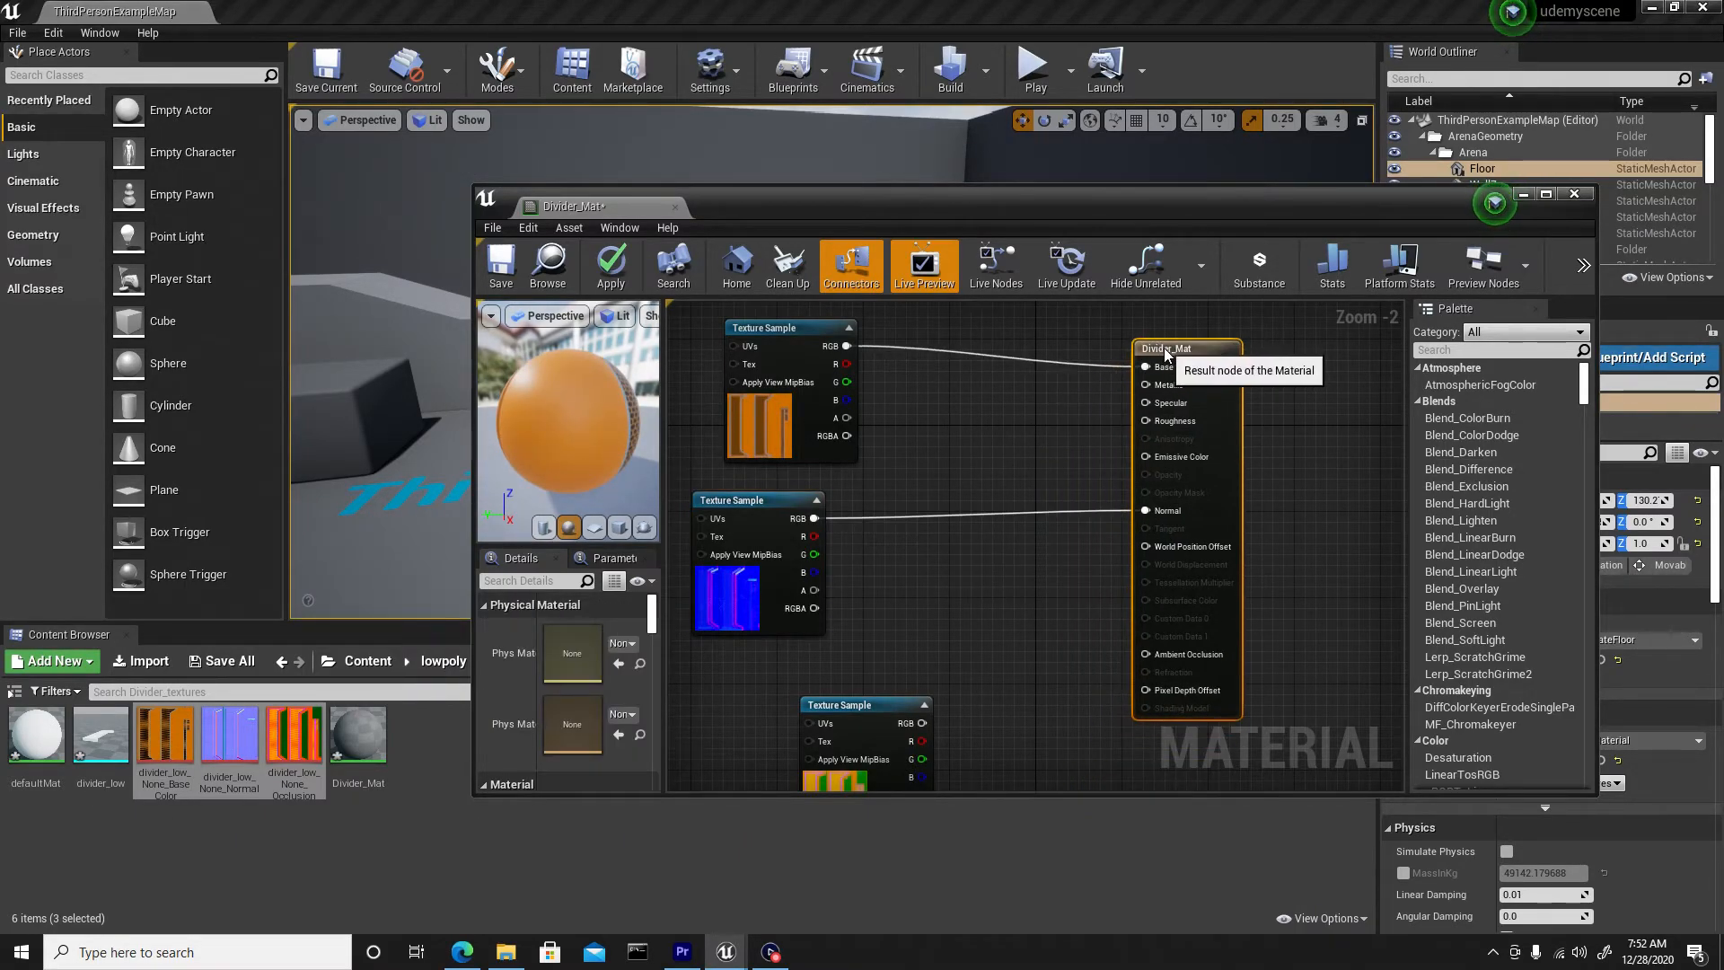
Connect the OcclusionRoughnessMetallic sample's red channel to Ambient Occlusion, green to Roughness and blue to Metallic.
left_click(878, 698)
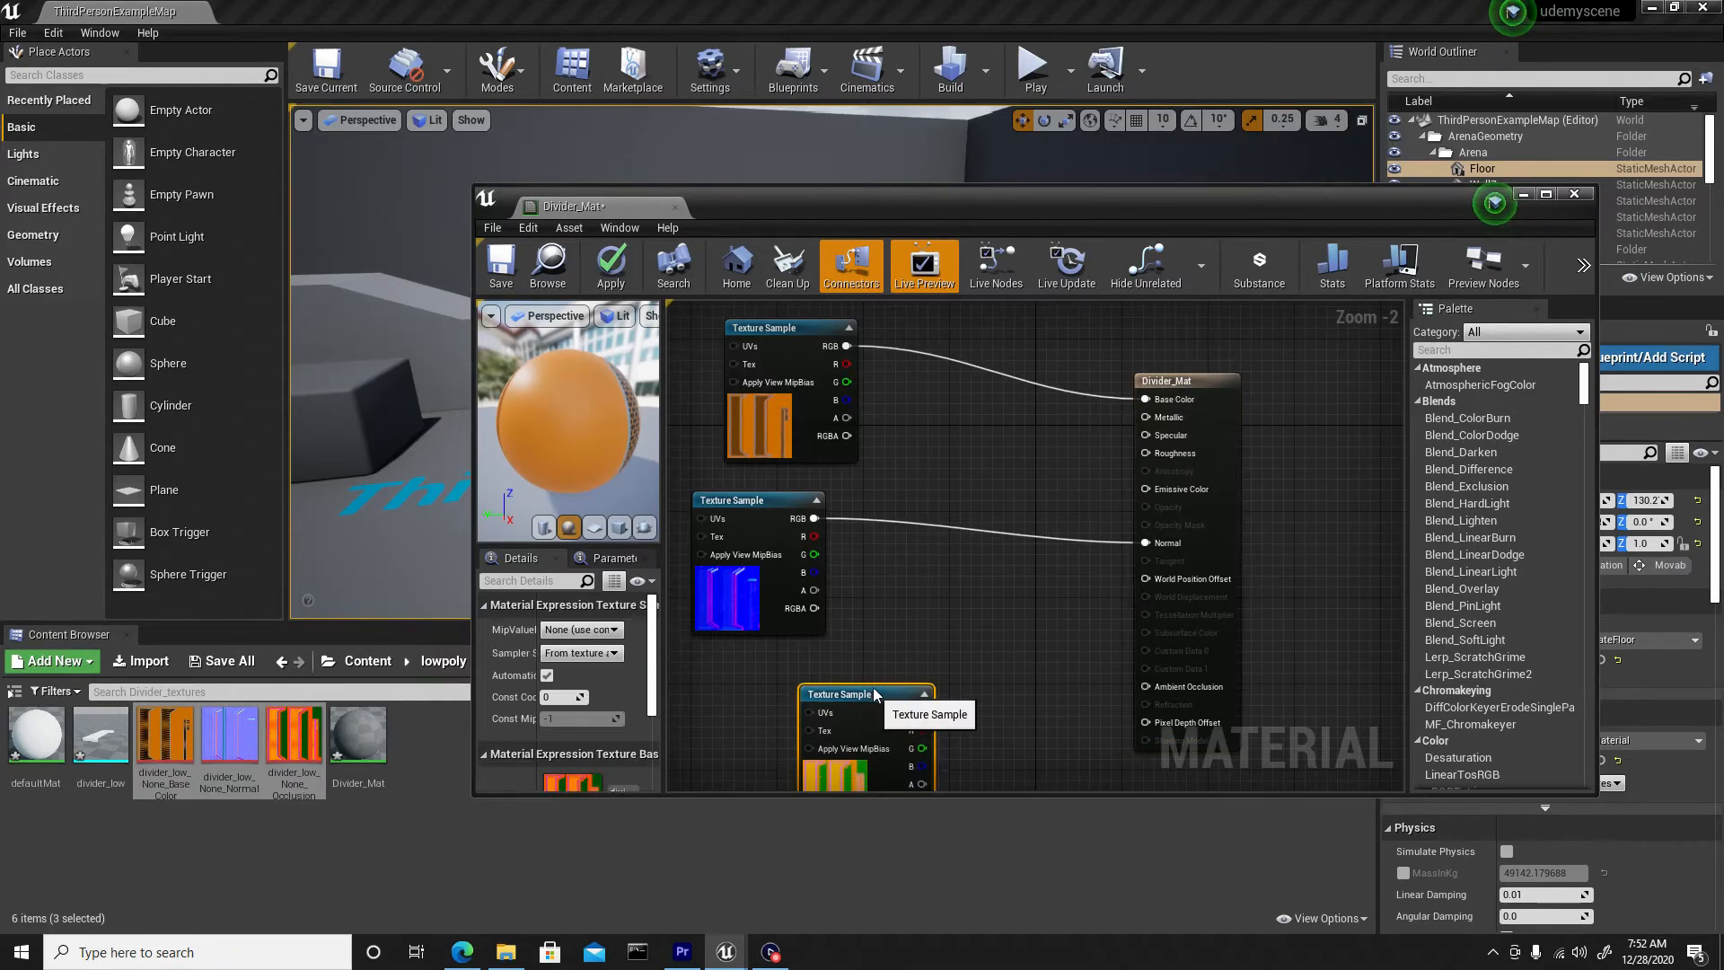
left_click_drag(878, 697, 888, 644)
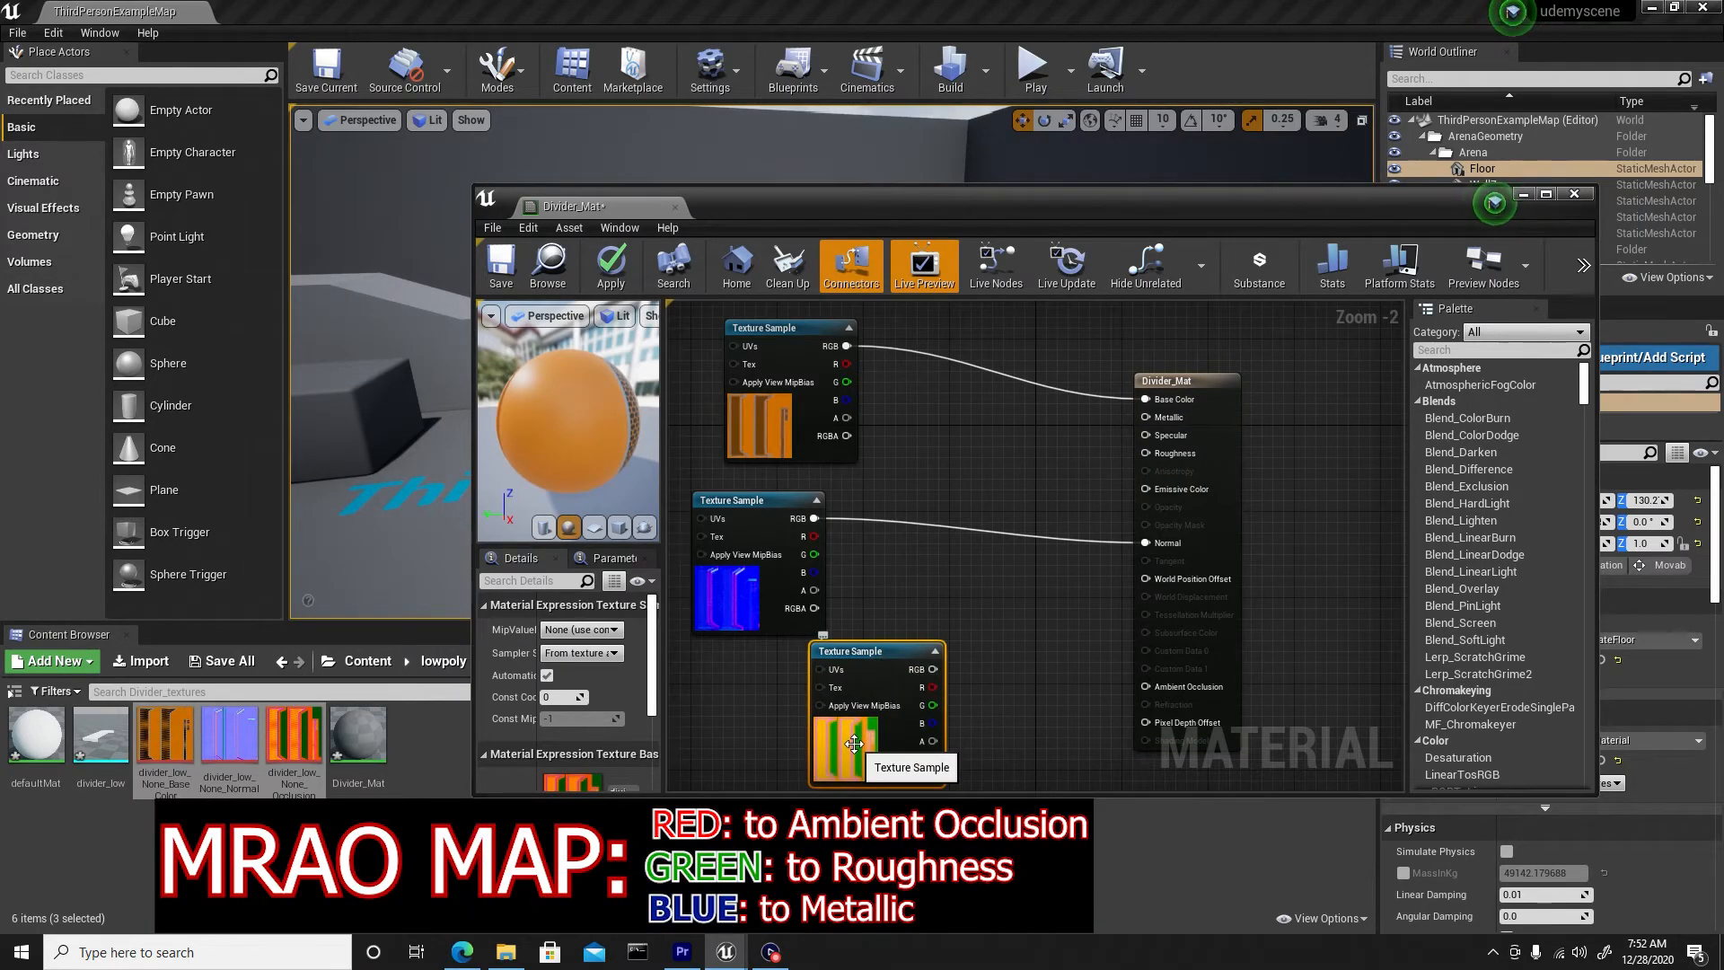
left_click_drag(878, 648, 856, 660)
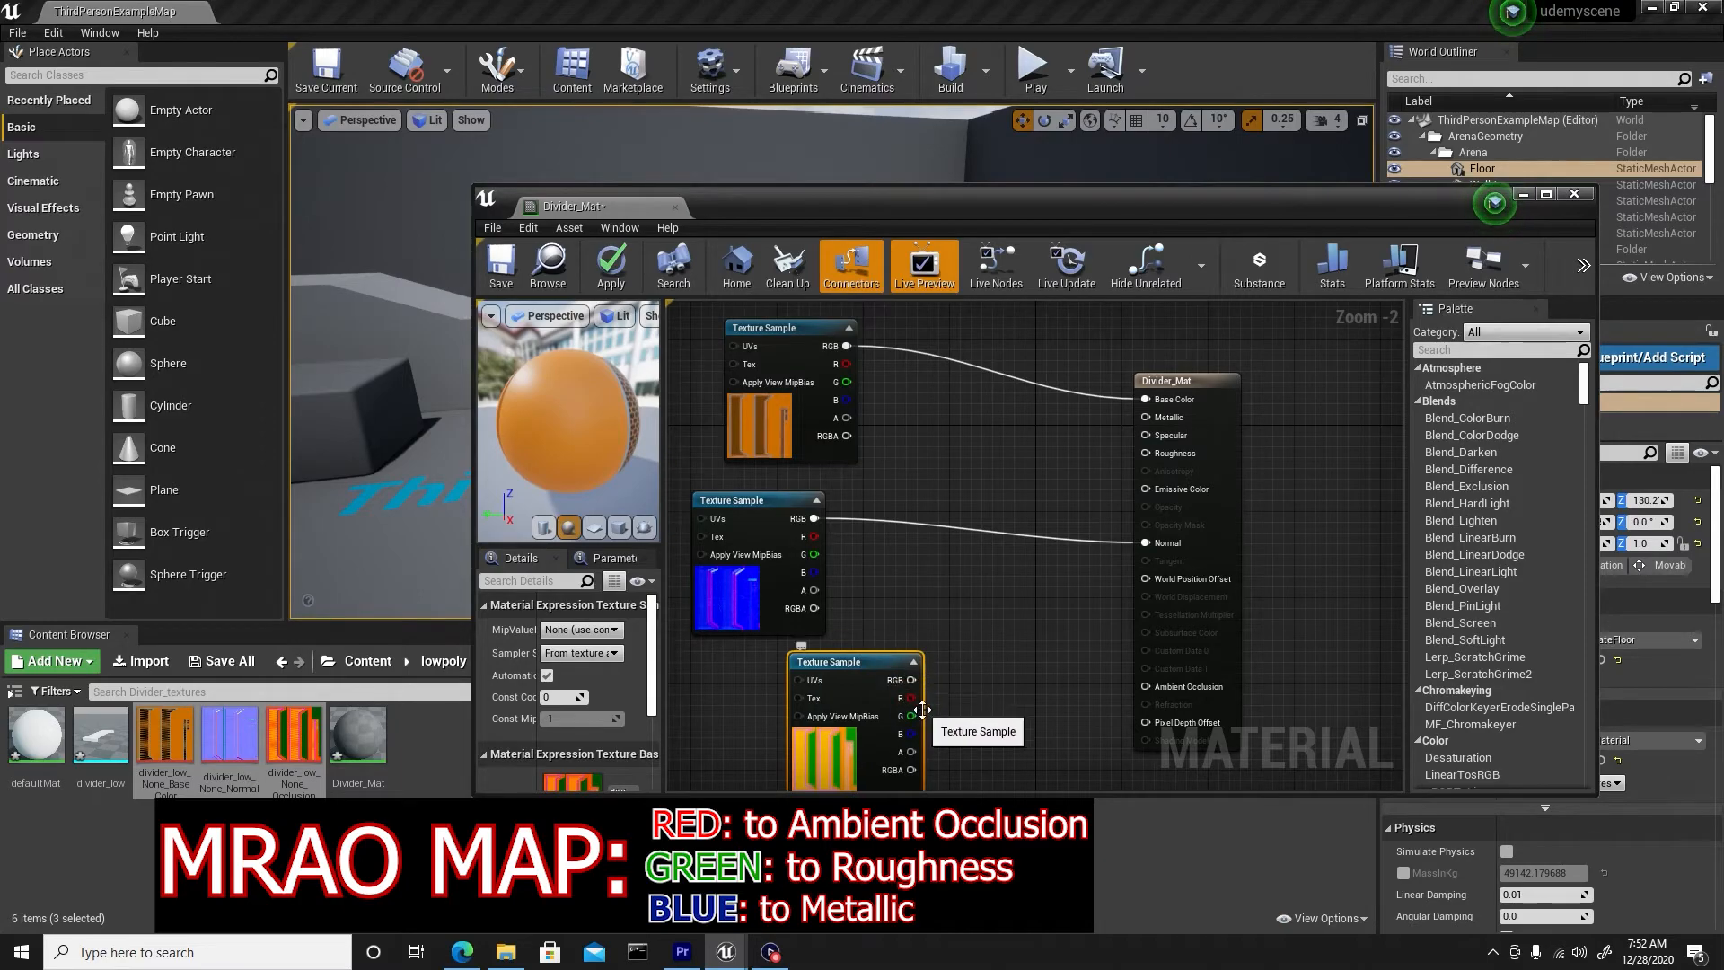
left_click_drag(910, 698, 1153, 686)
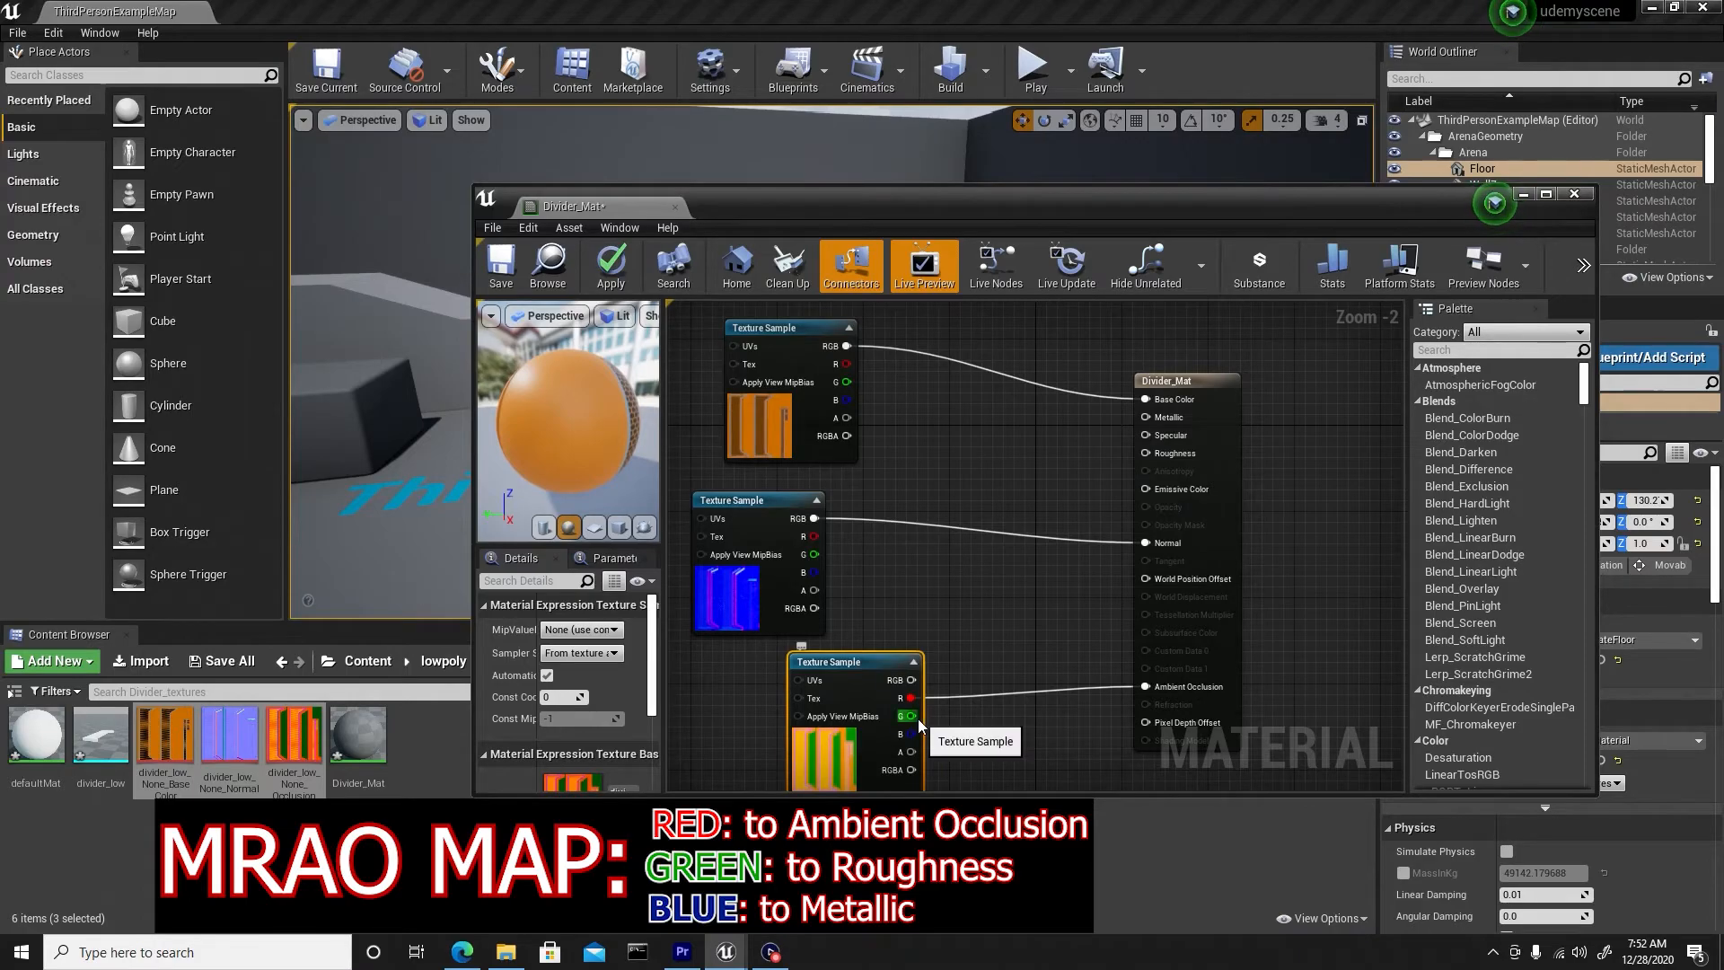
left_click_drag(914, 715, 1158, 451)
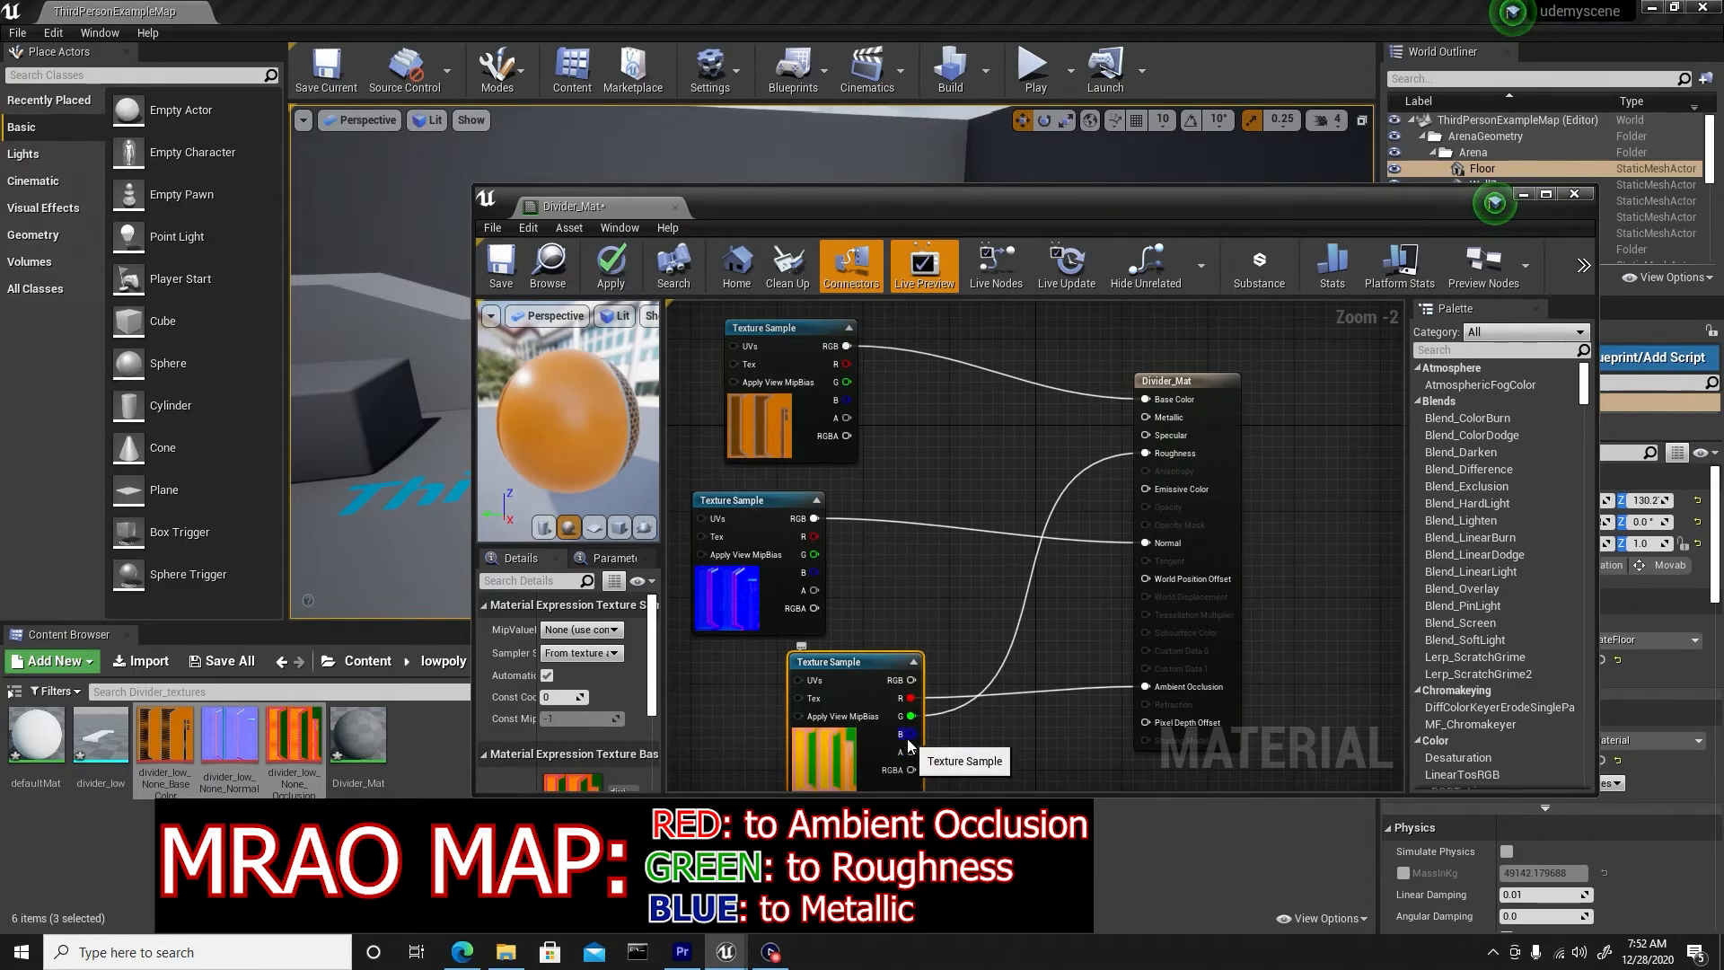
left_click_drag(909, 734, 1151, 417)
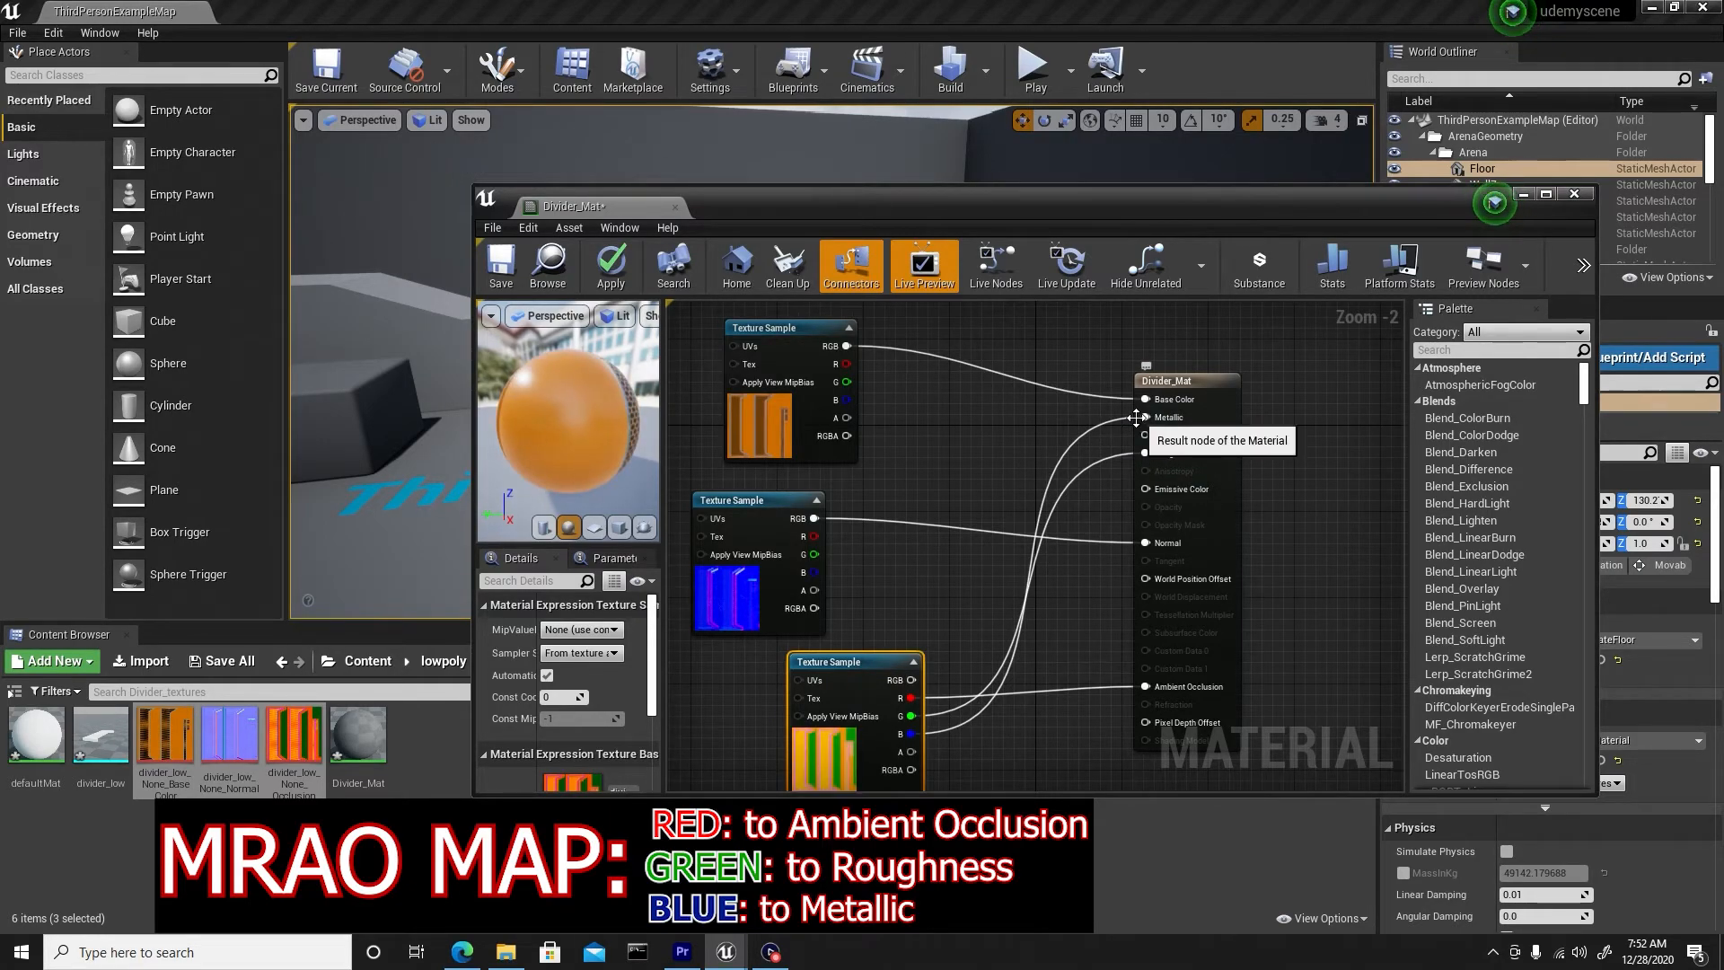
Check Divider_Mat on the preview sphere, apply and save the material, and close it.
left_click(1176, 381)
mouse_move(625, 406)
left_mouse_down()
mouse_move(584, 413)
mouse_move(618, 436)
left_mouse_up()
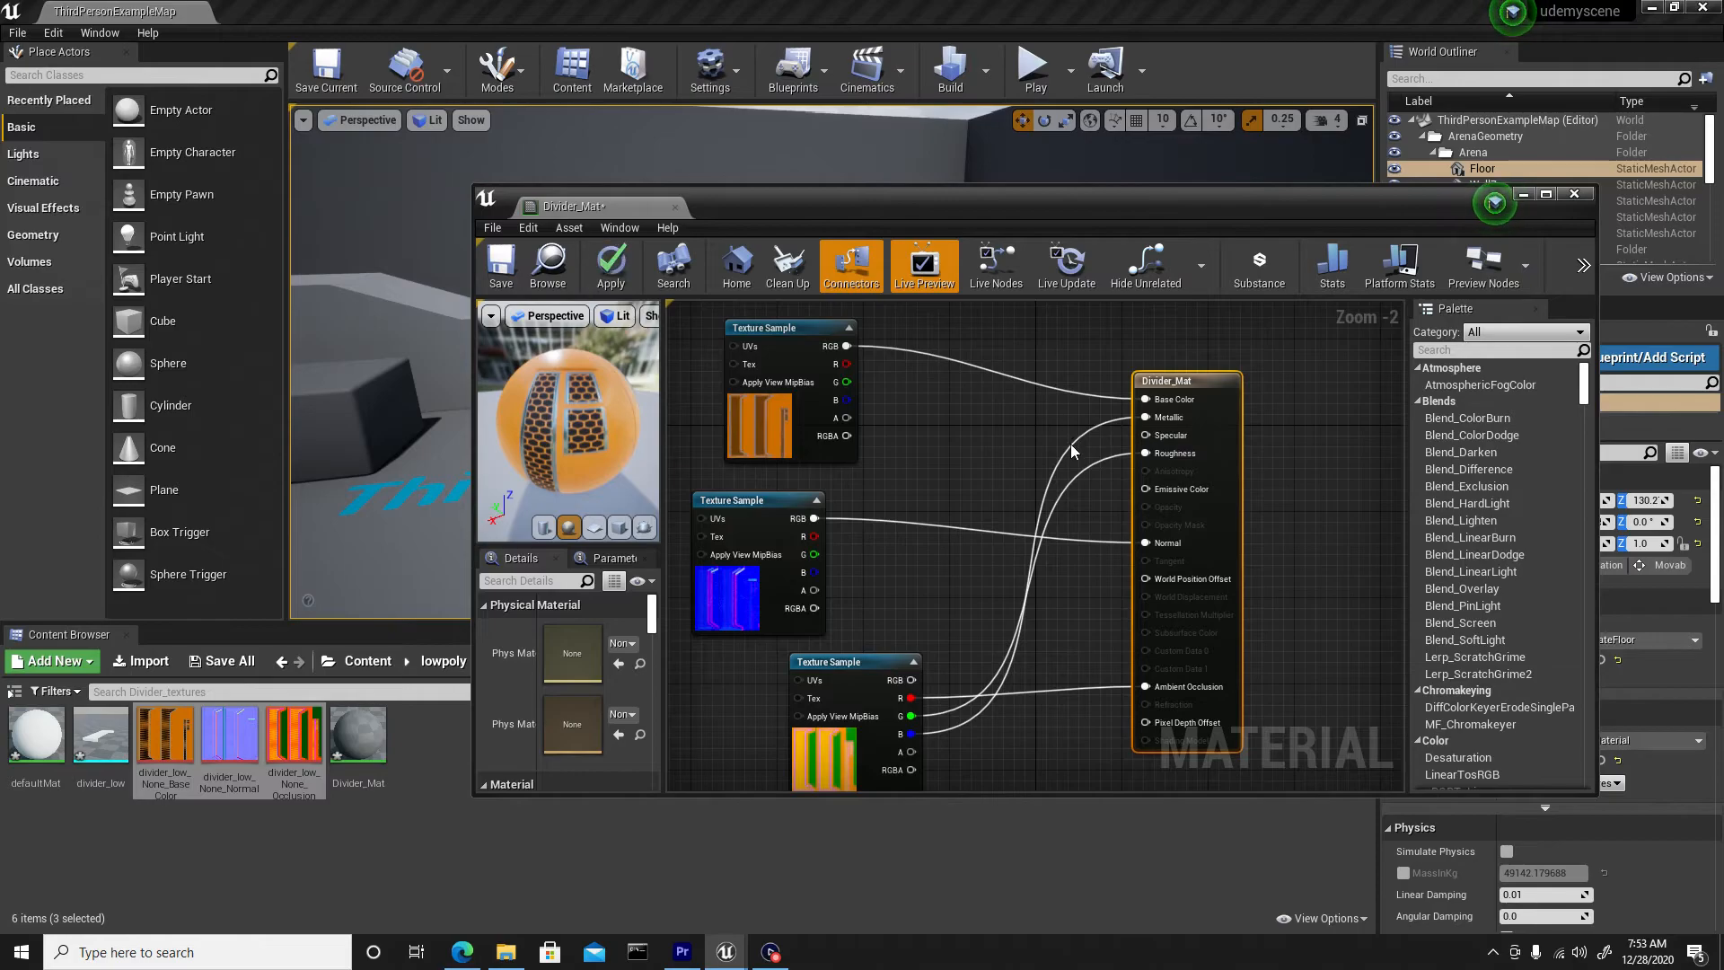
left_click(613, 270)
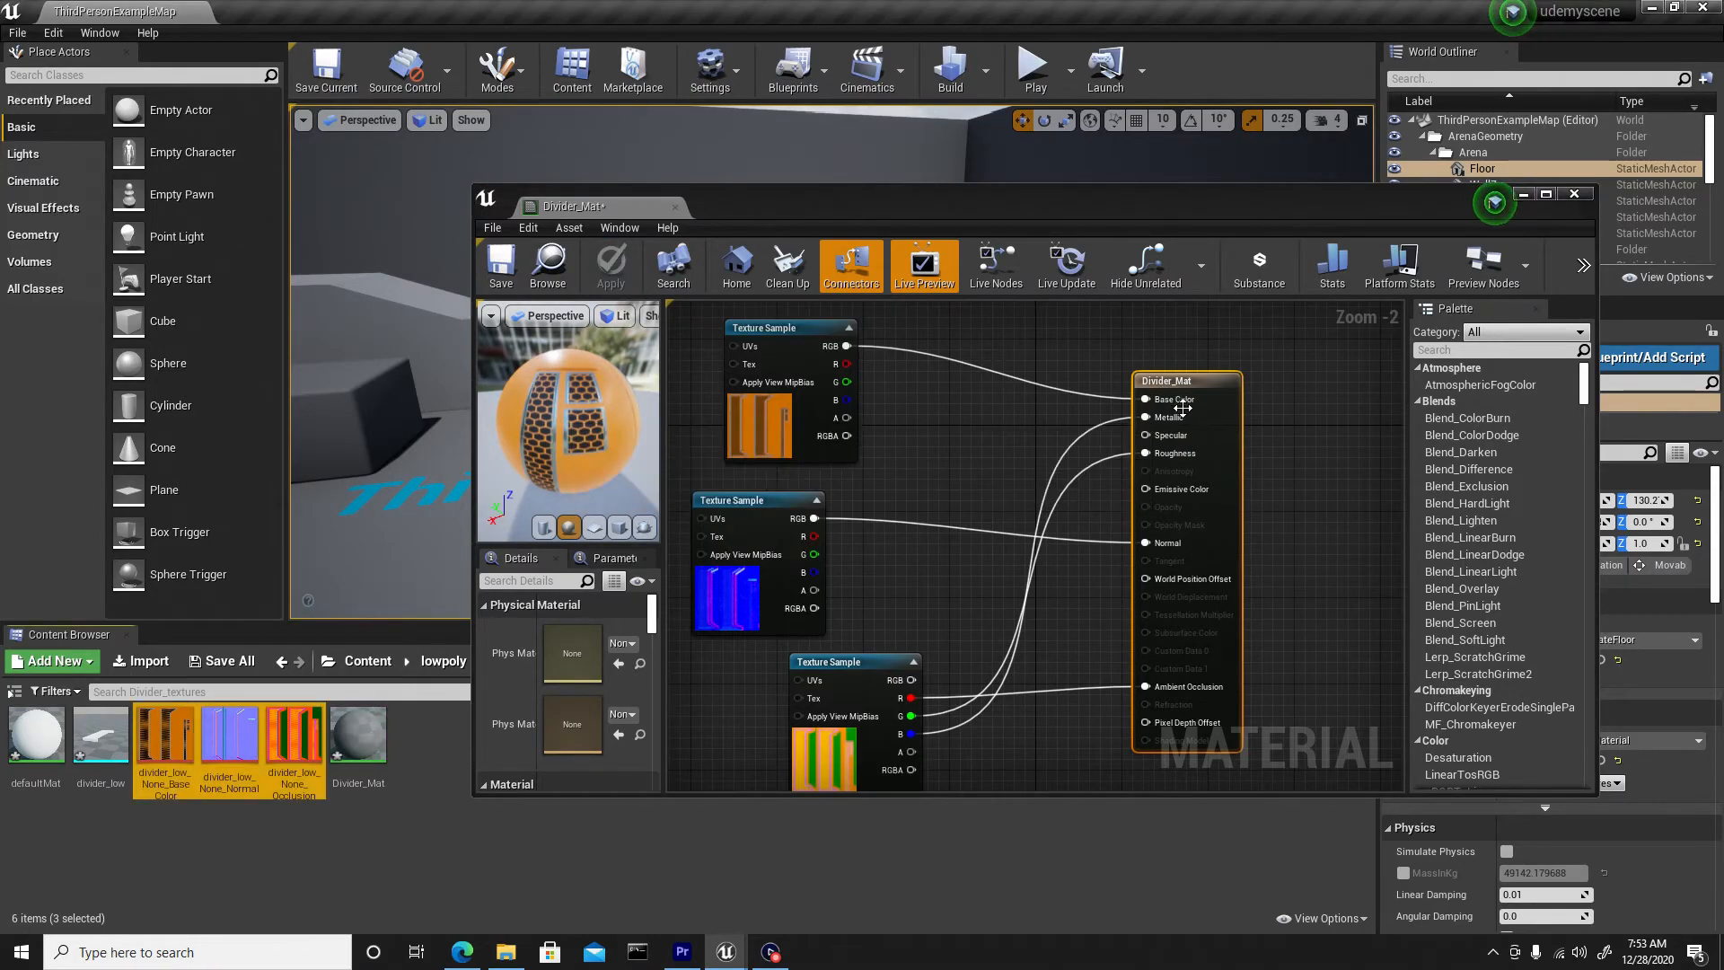
left_click(501, 265)
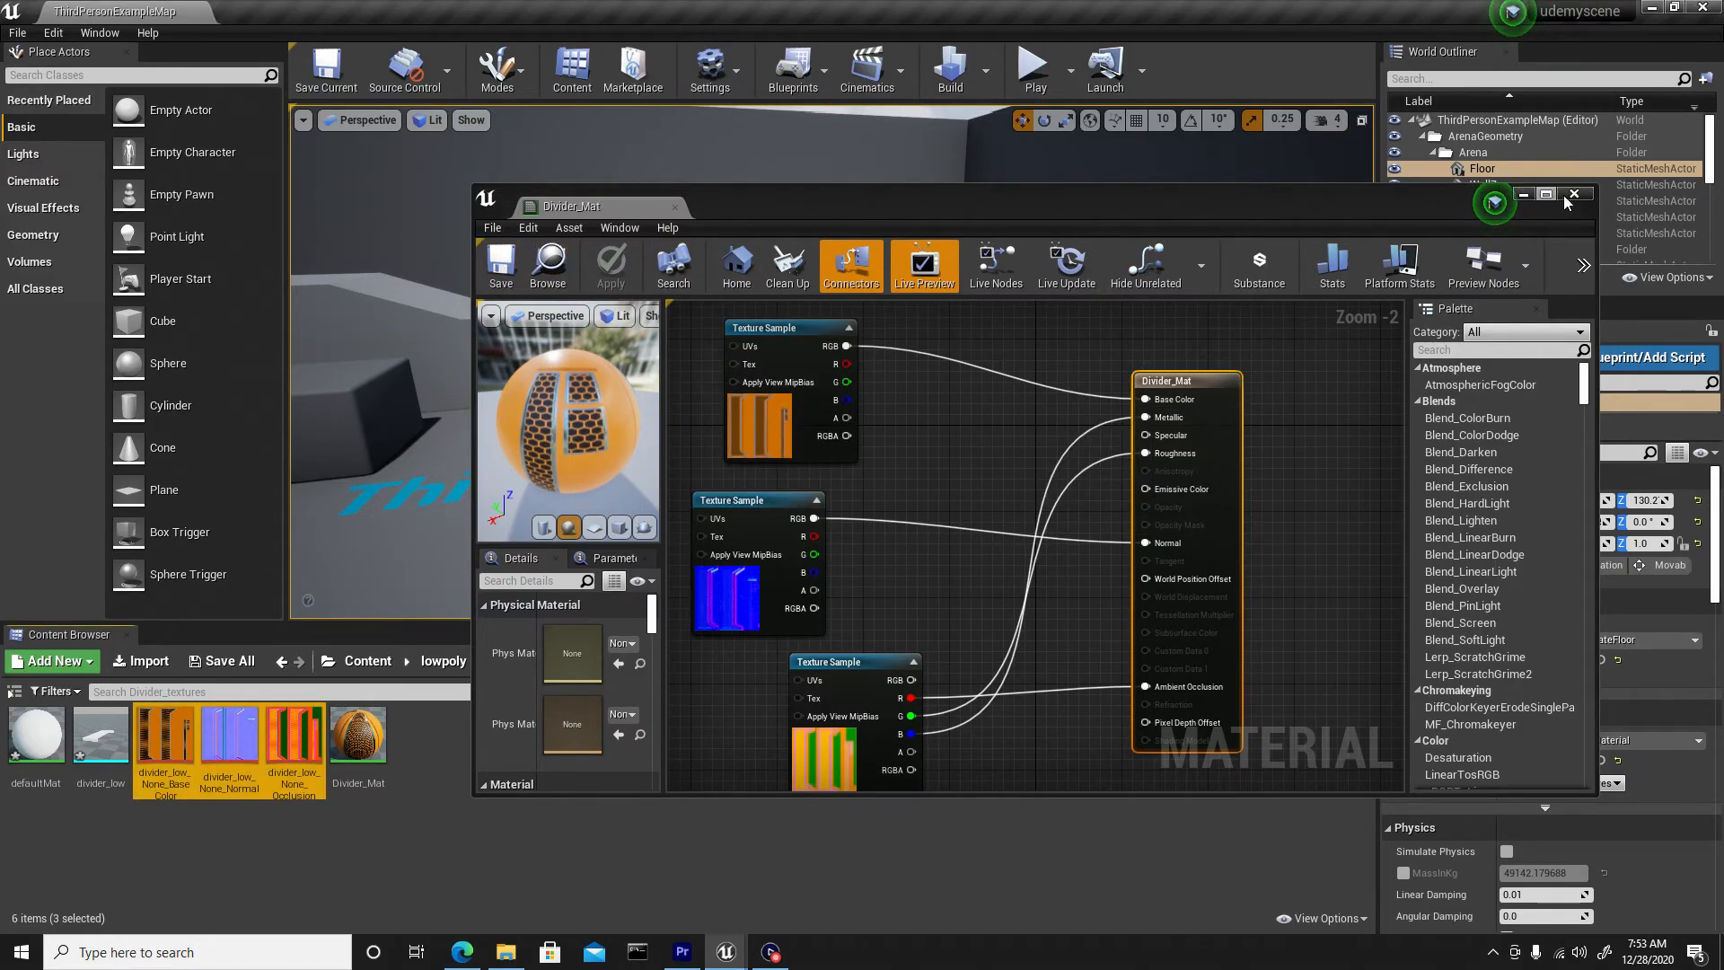
left_click(508, 836)
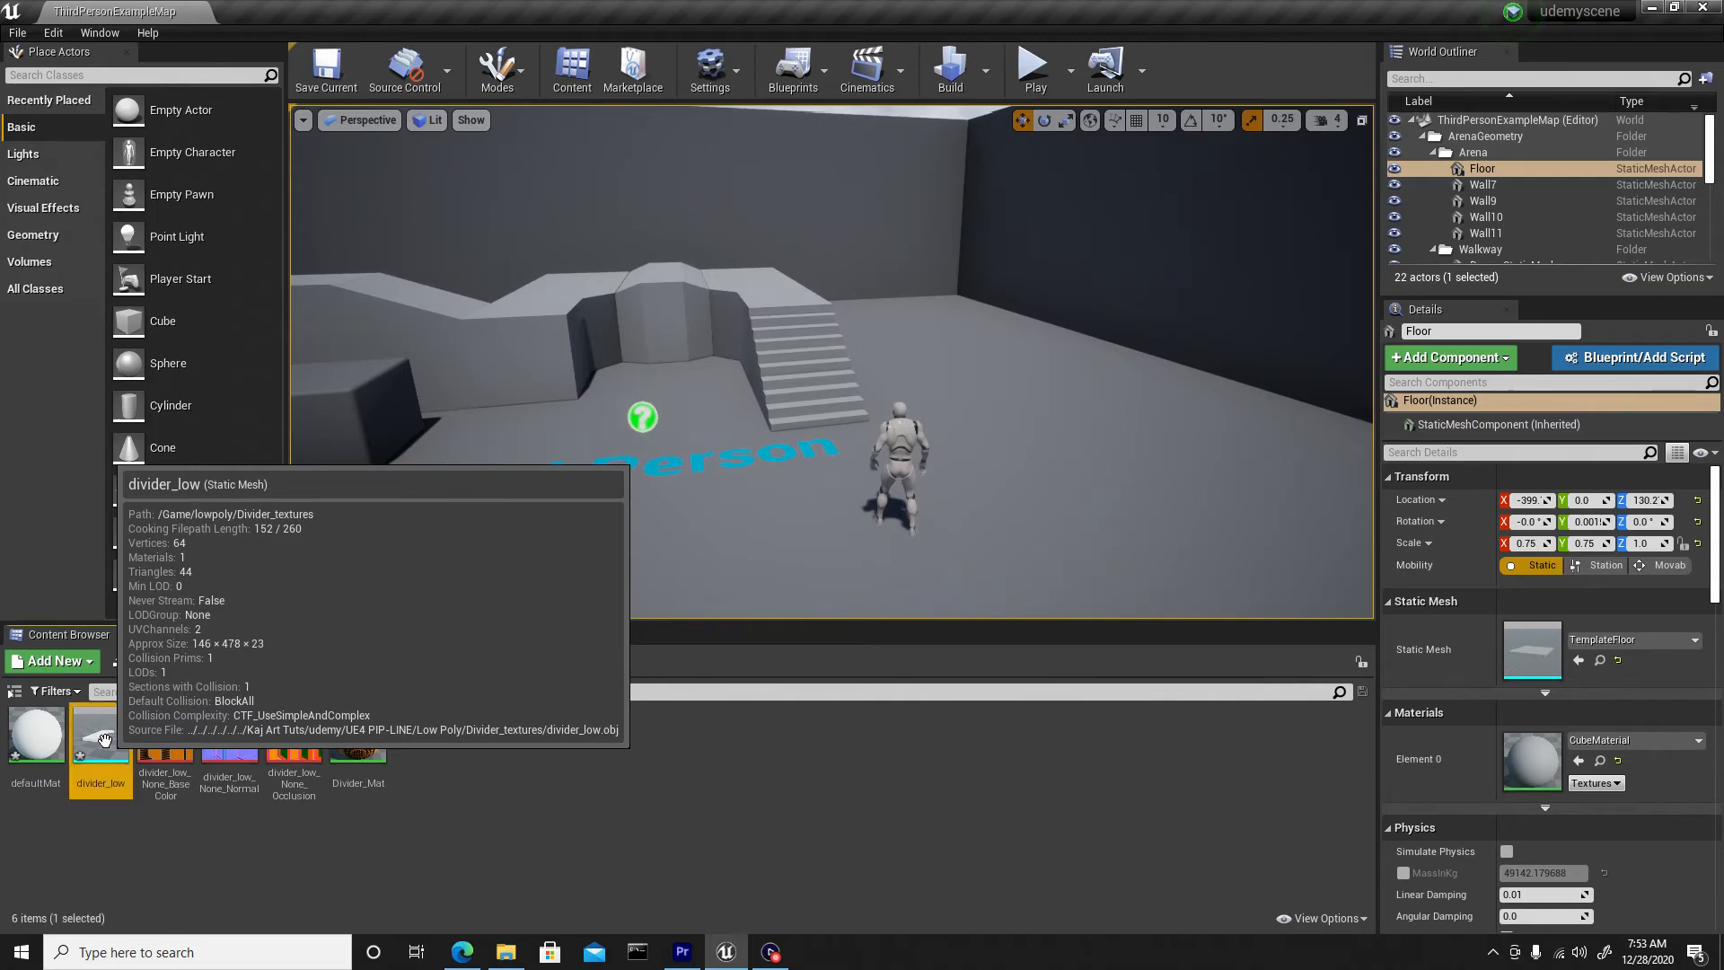
Assign Divider_Mat to the Element 0 material slot of the divider_low mesh, inspect it, save the mesh and close it.
double_click(104, 739)
left_click(359, 735)
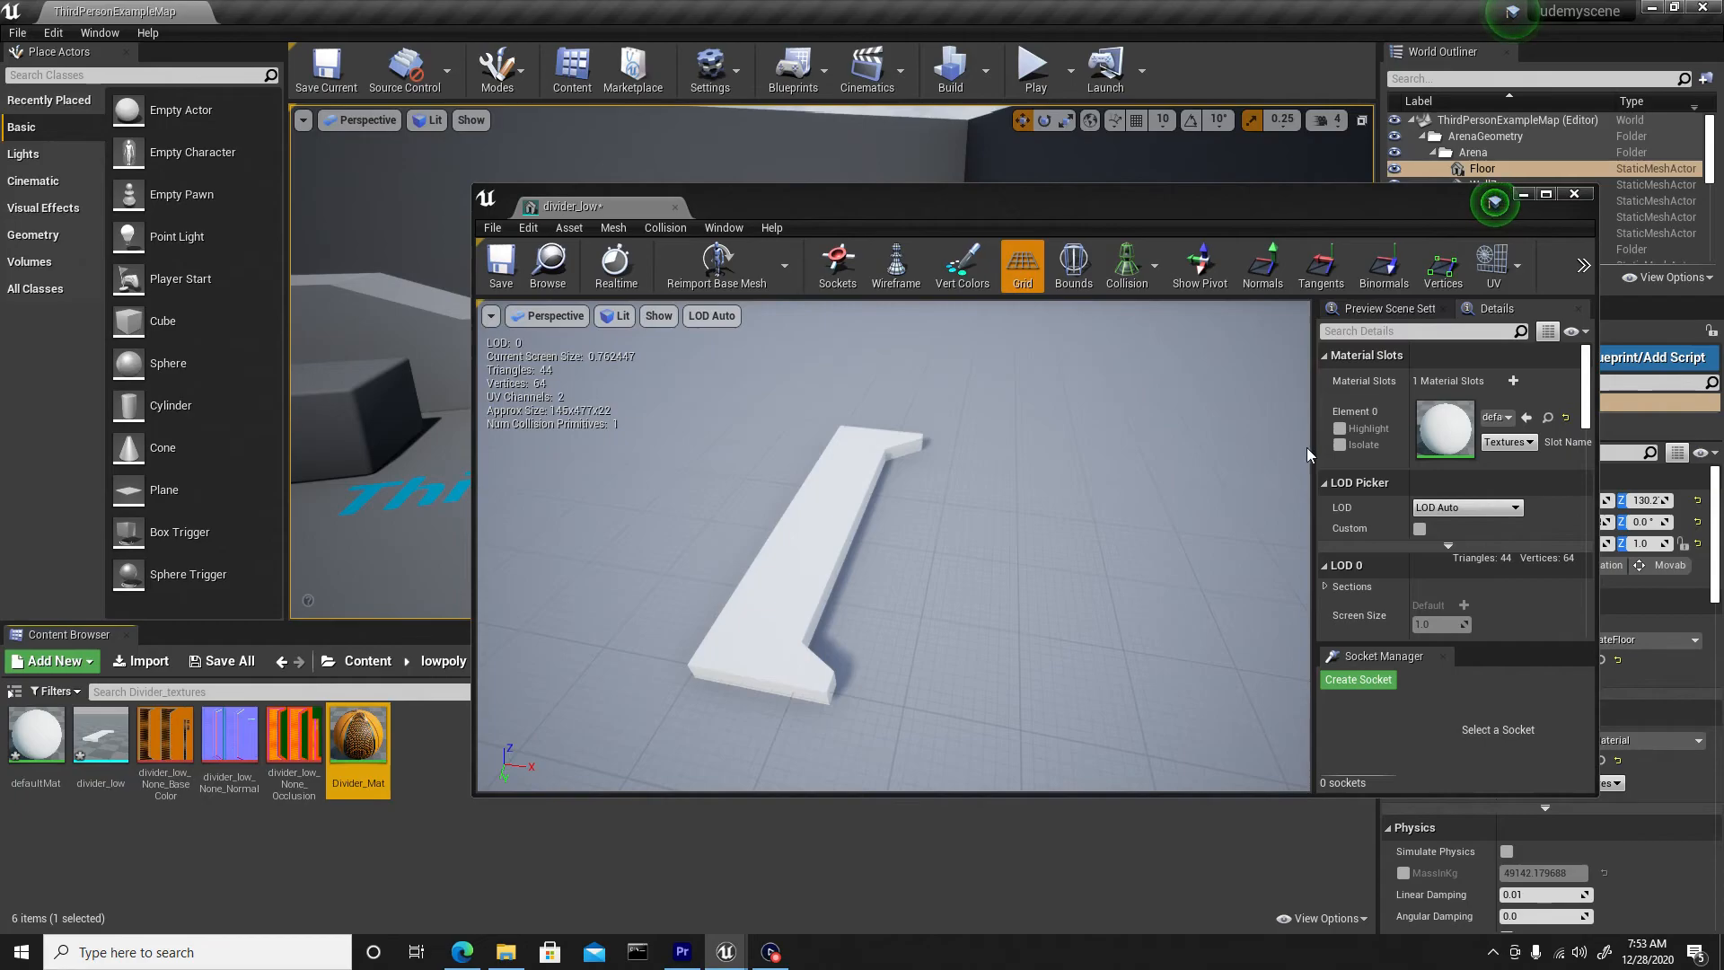
left_click_drag(363, 732, 1444, 429)
mouse_move(824, 627)
right_mouse_down()
mouse_move(824, 485)
mouse_move(825, 627)
right_mouse_up()
left_click_drag(825, 628, 825, 539)
right_click_drag(825, 539, 825, 655)
mouse_move(824, 627)
left_mouse_down()
mouse_move(824, 575)
mouse_move(824, 627)
left_mouse_up()
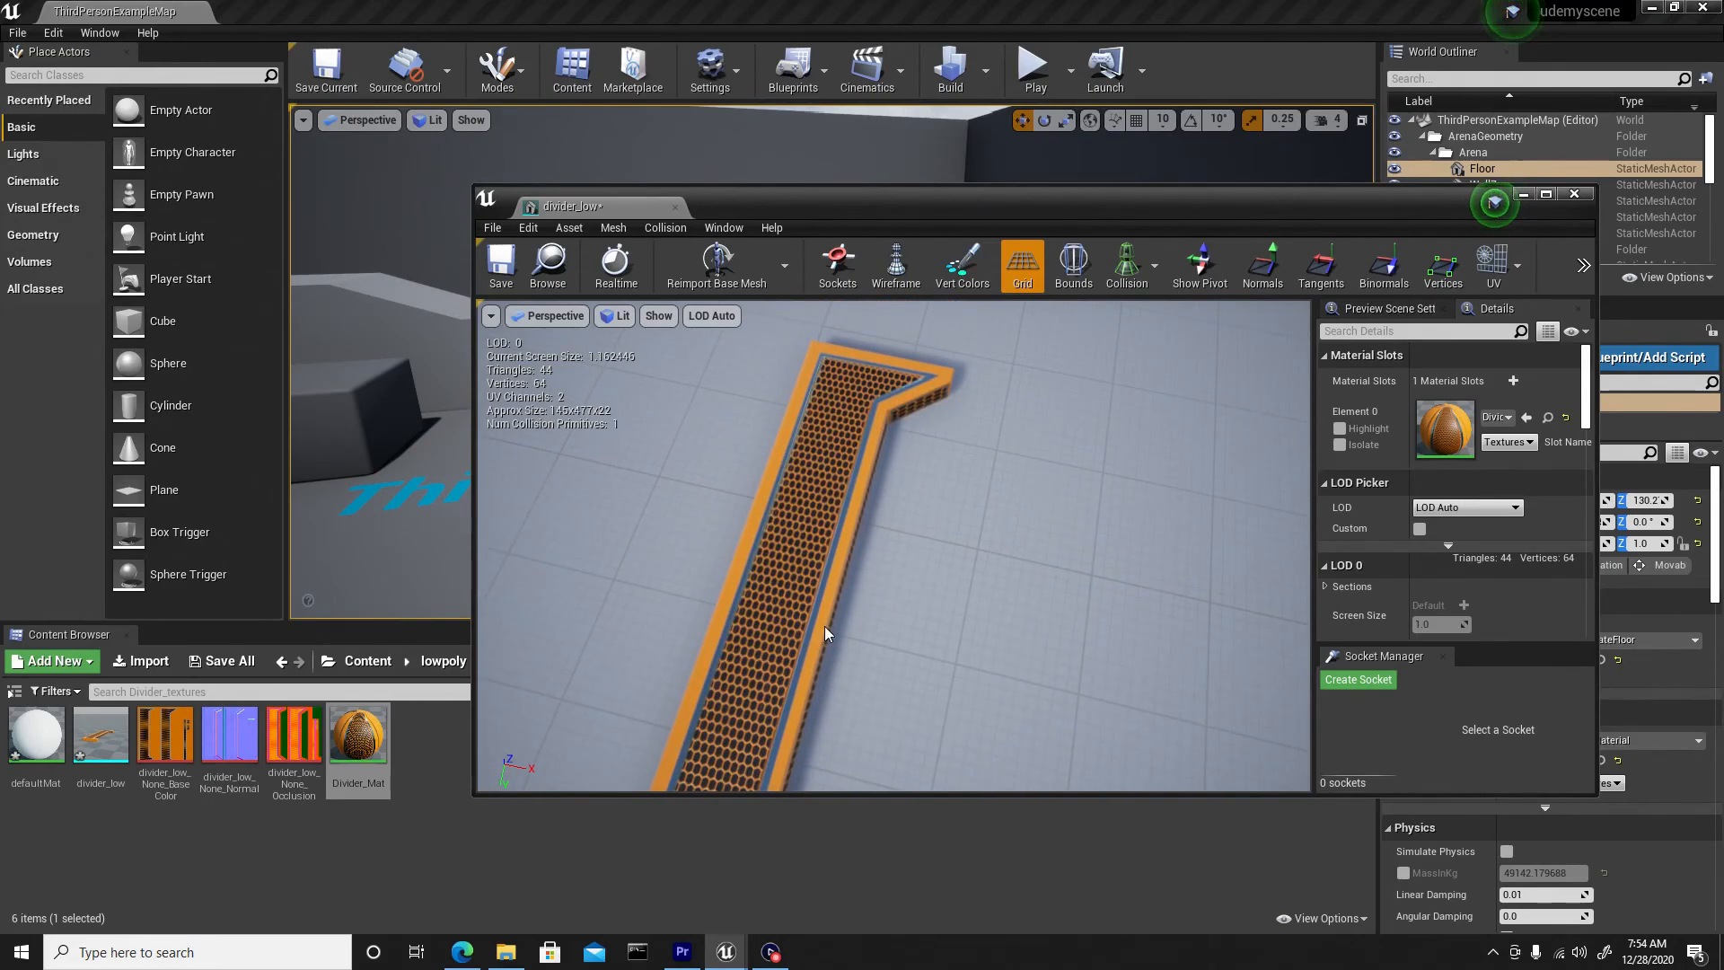
left_click(503, 274)
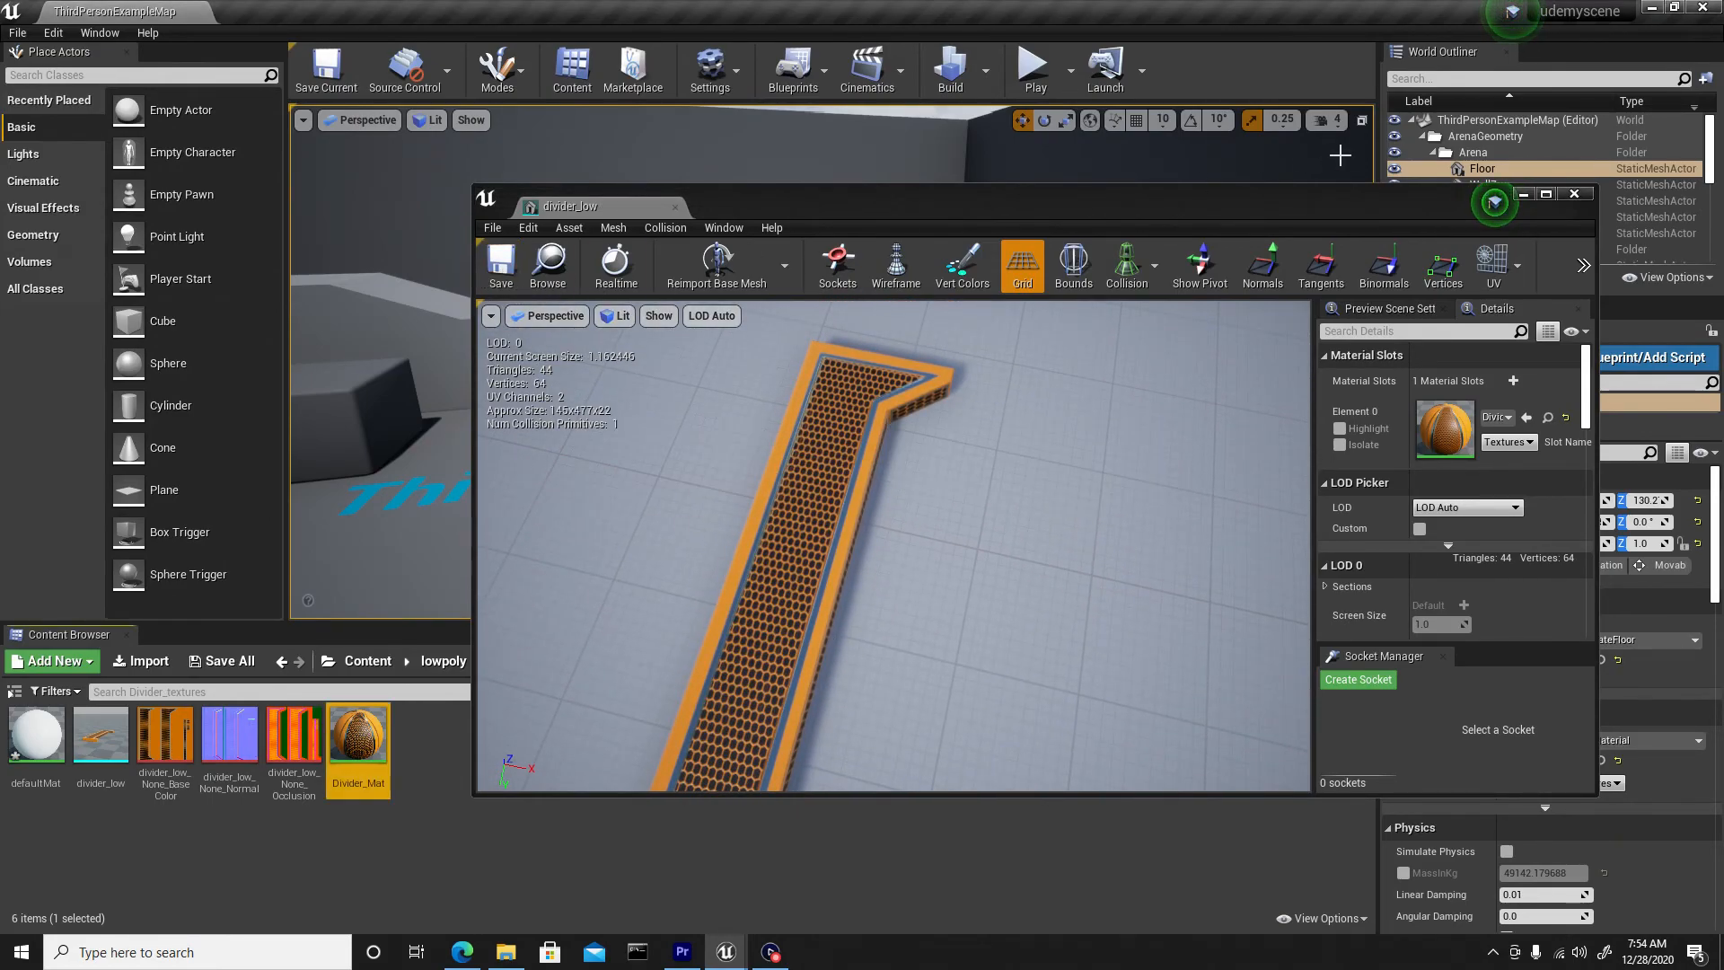
left_click(1573, 194)
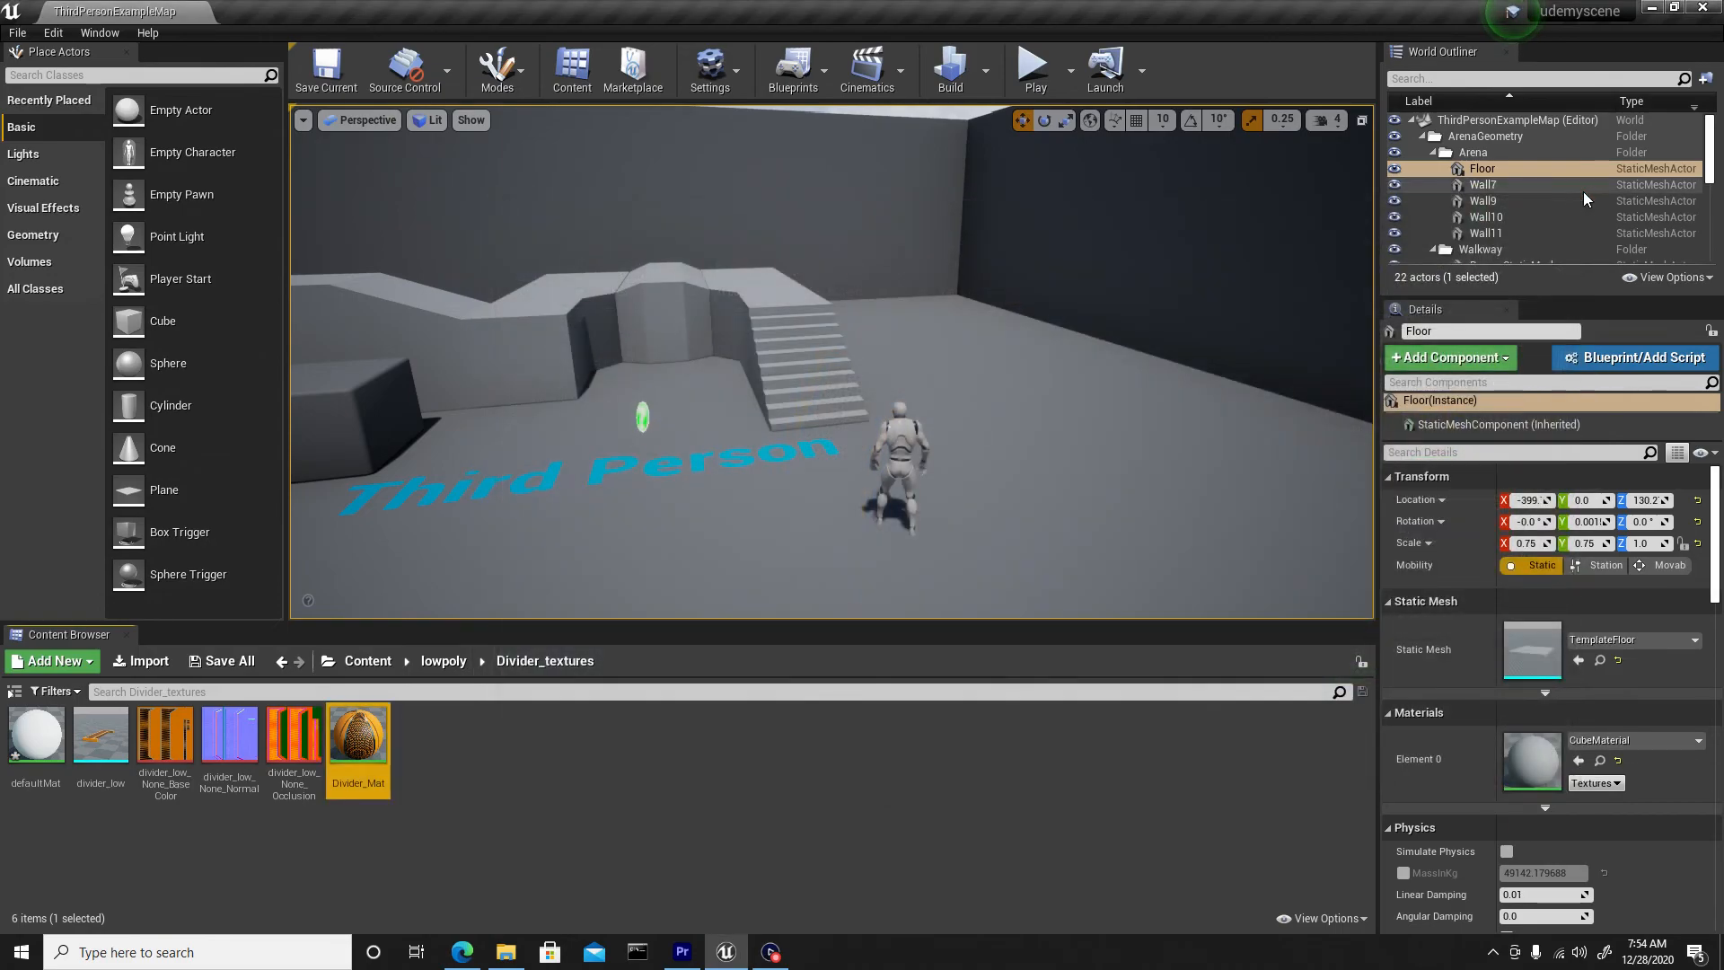
Place the divider_low mesh in the level, save the map and return to the lowpoly folder.
left_click(100, 735)
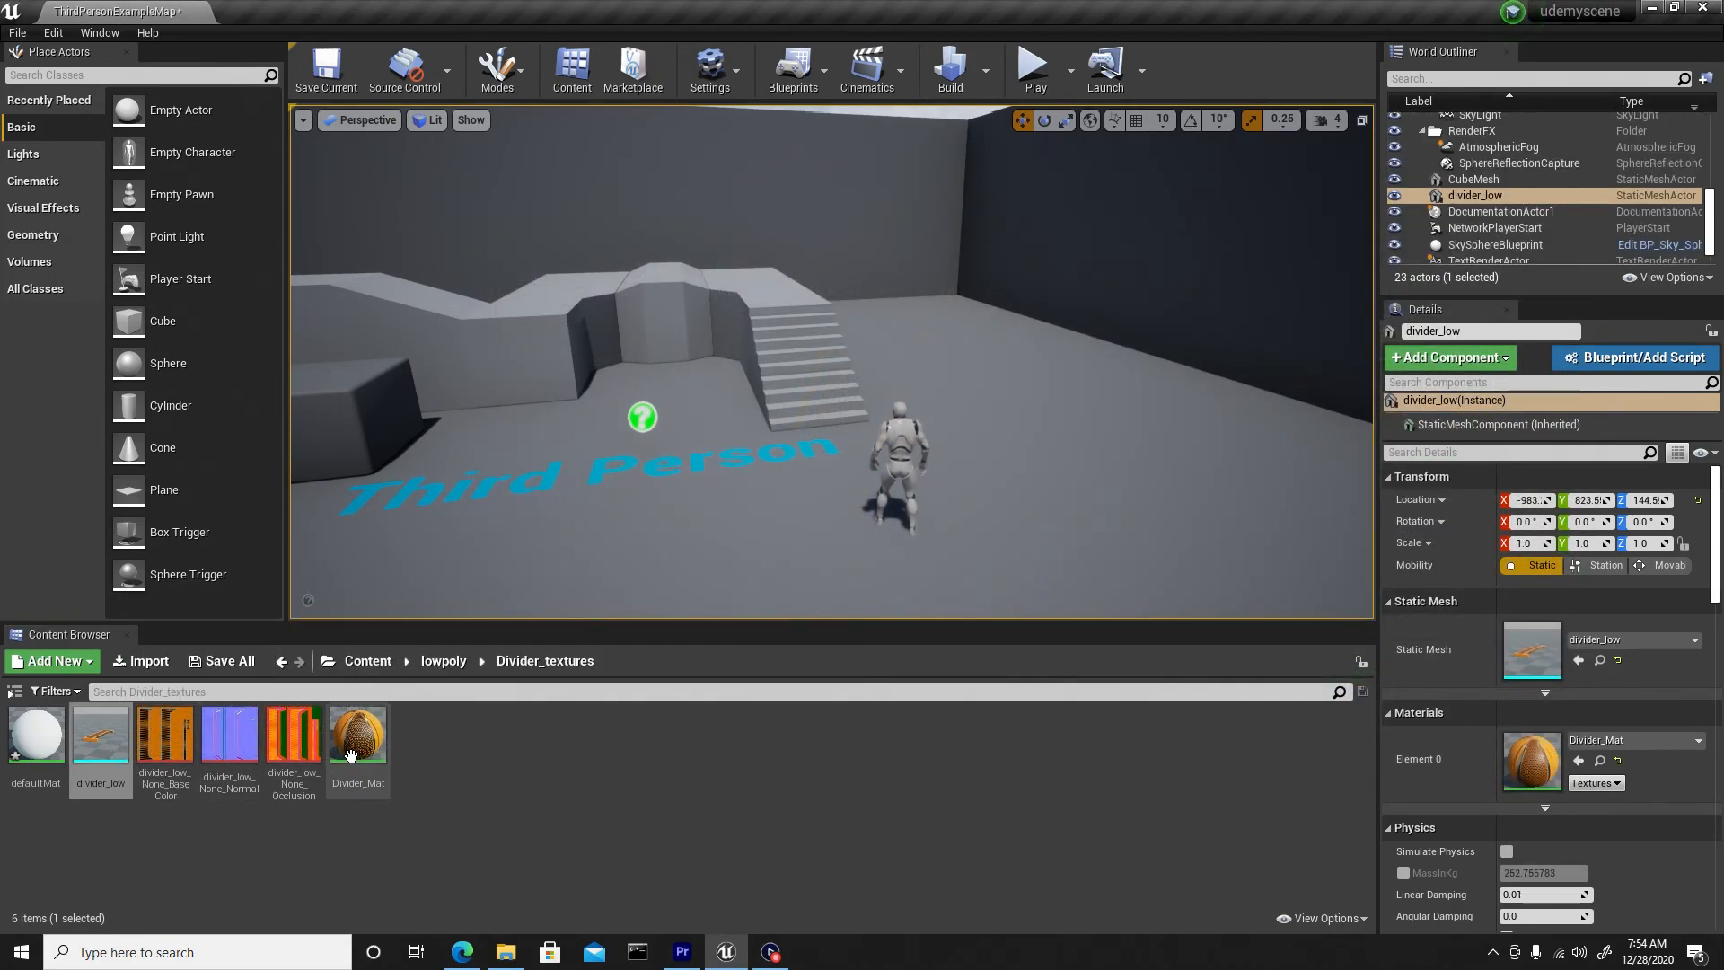
key("ctrl+s")
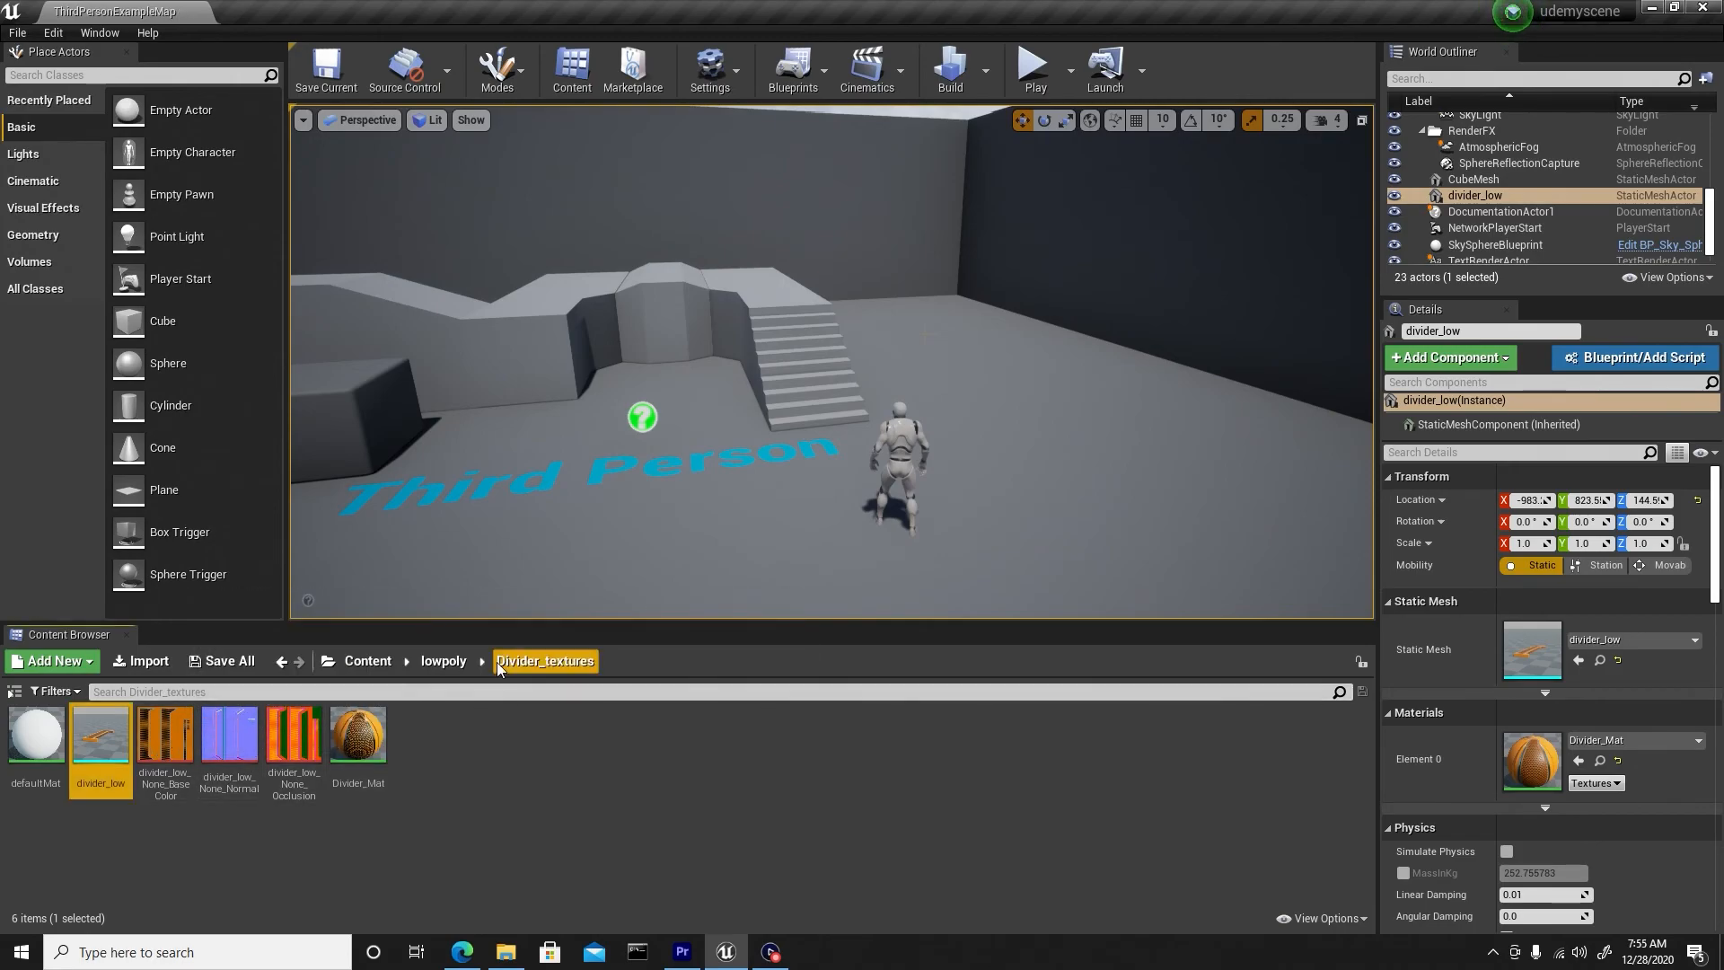
left_click(283, 661)
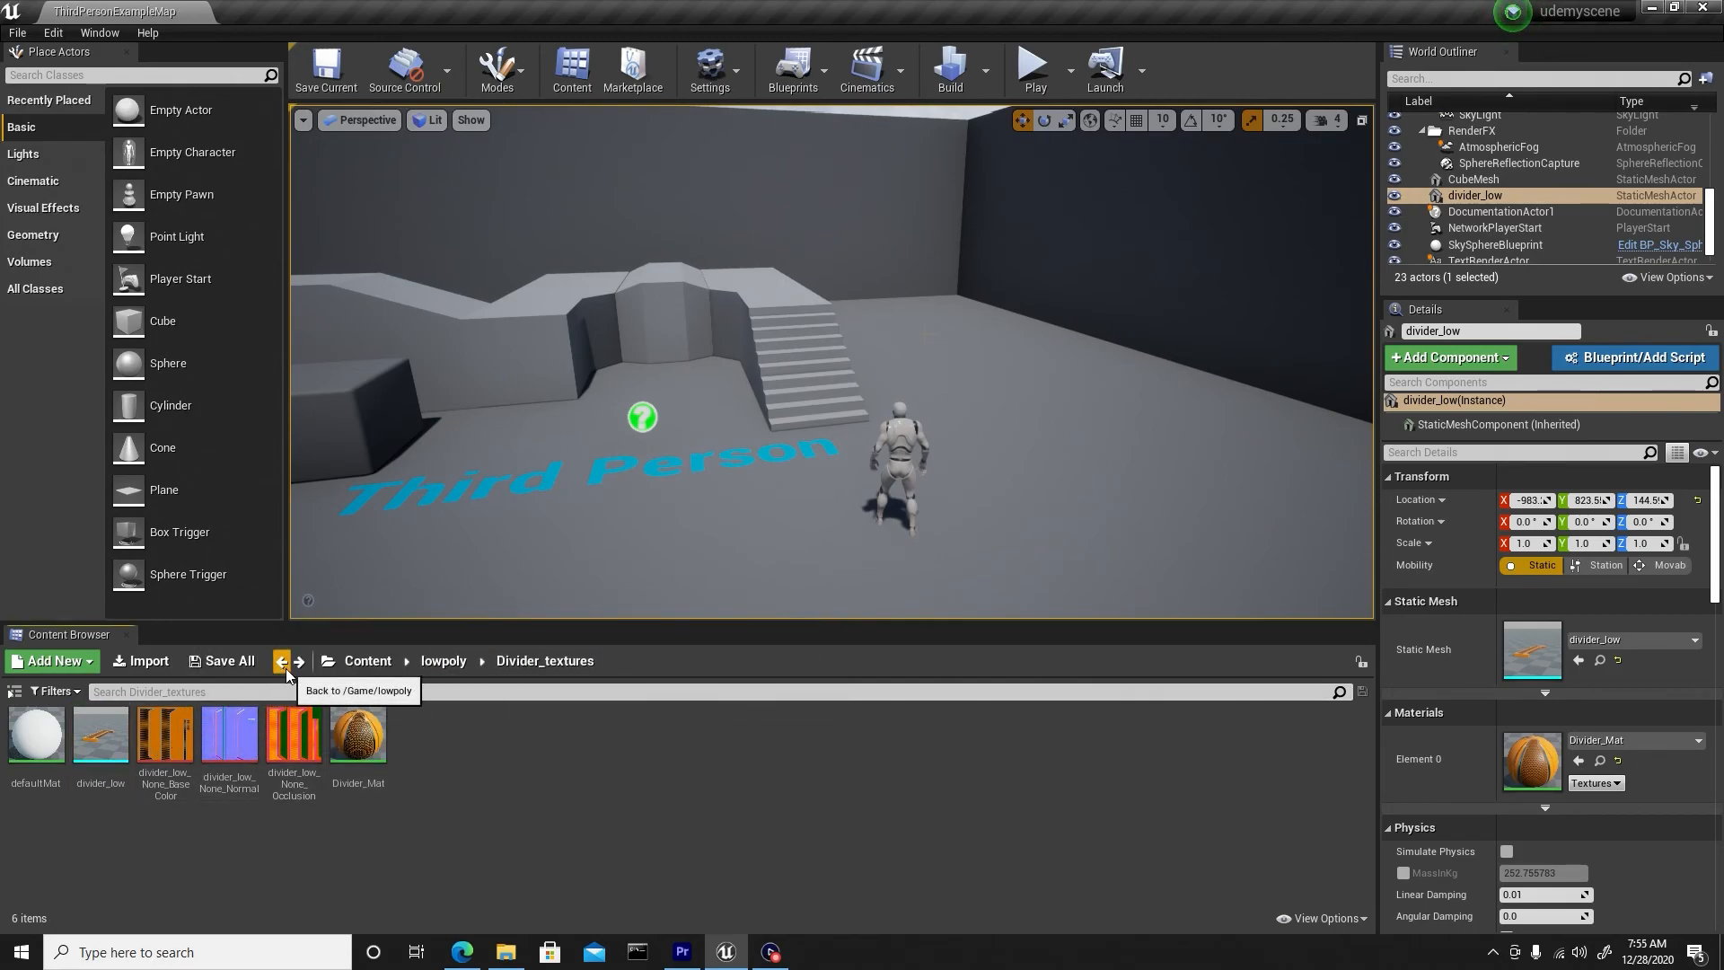
left_click(282, 662)
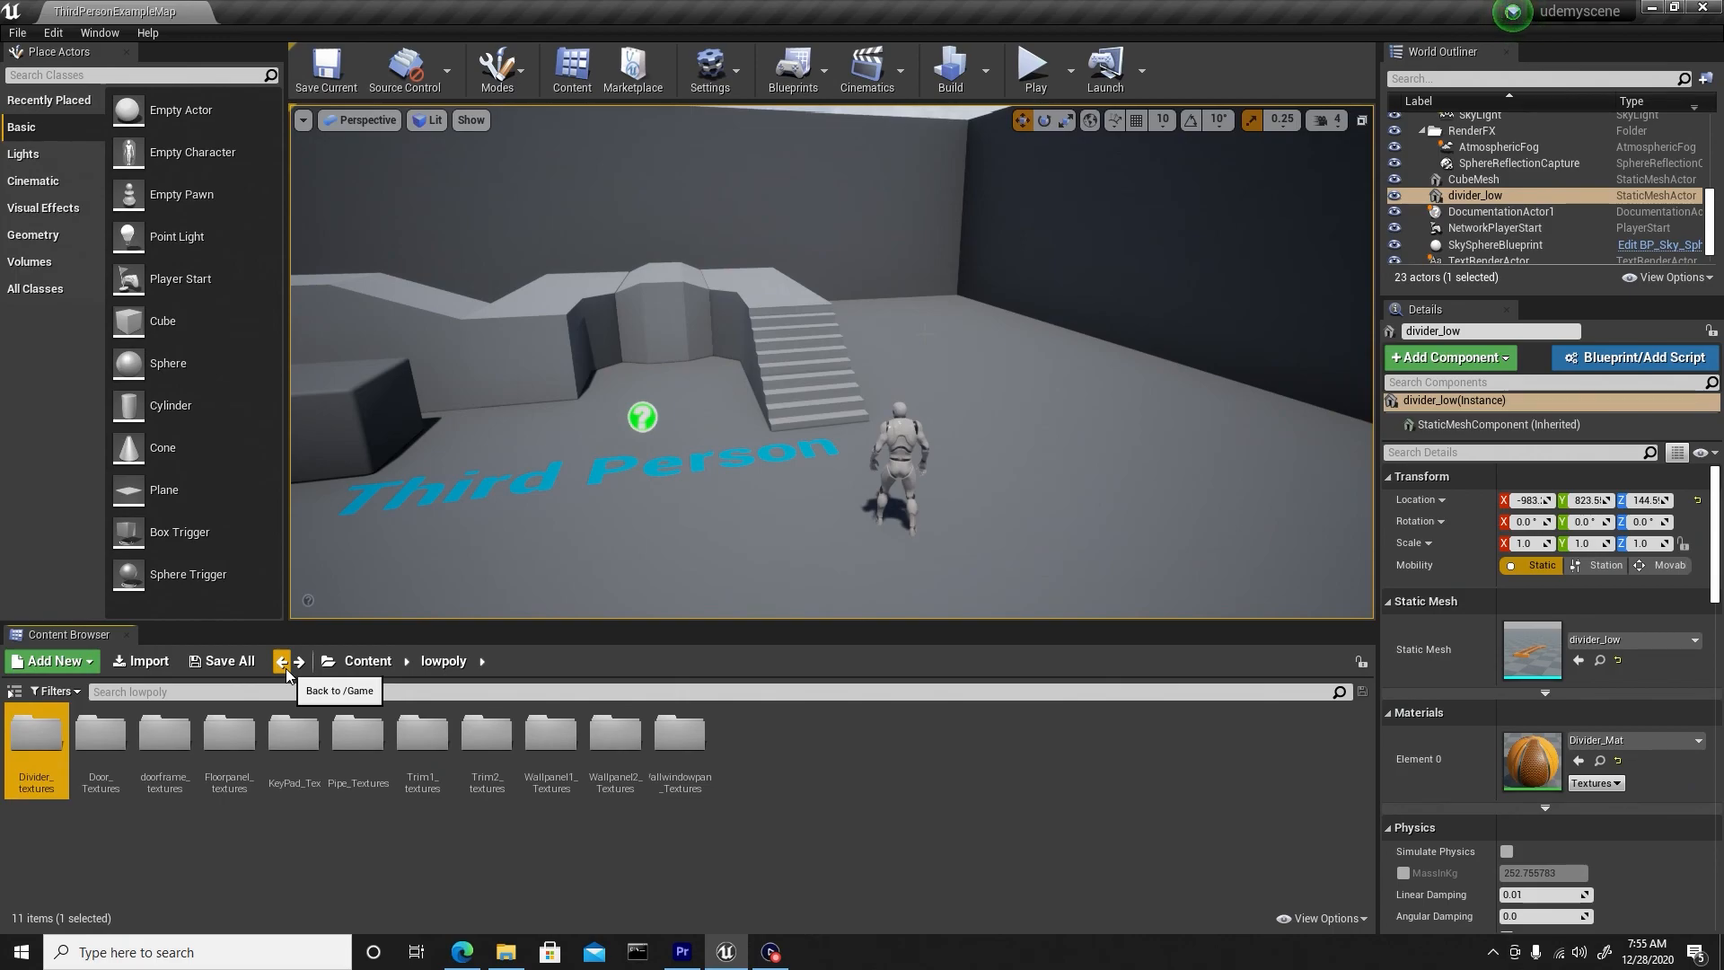